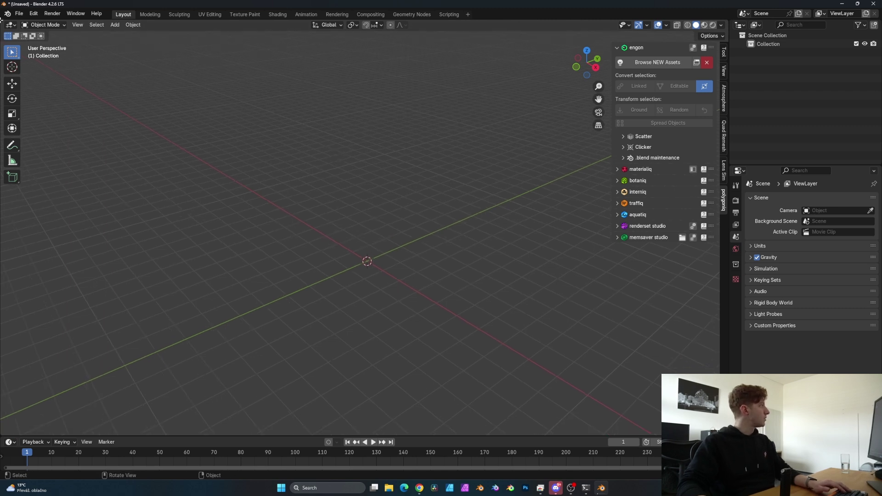
Step: Split off a new area beside the 3D viewport, show the engon asset browser in it, and widen it
left_click_drag(1, 20, 246, 59)
key("e")
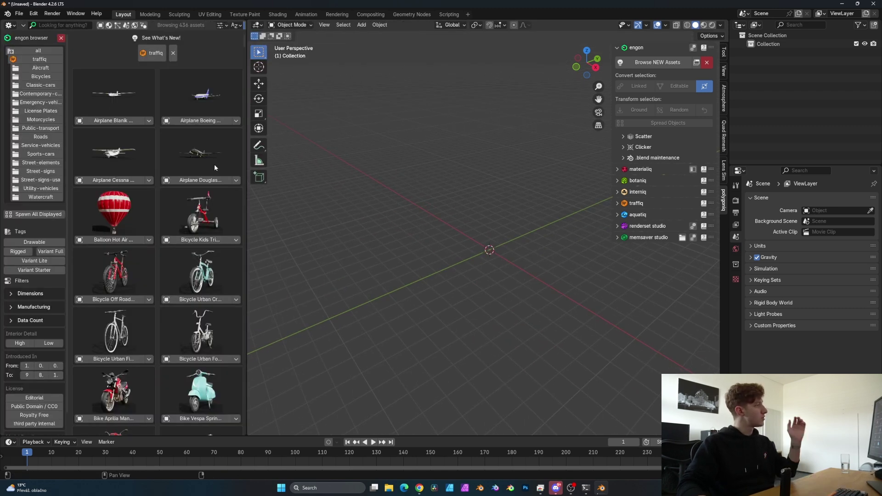
left_click_drag(246, 146, 368, 147)
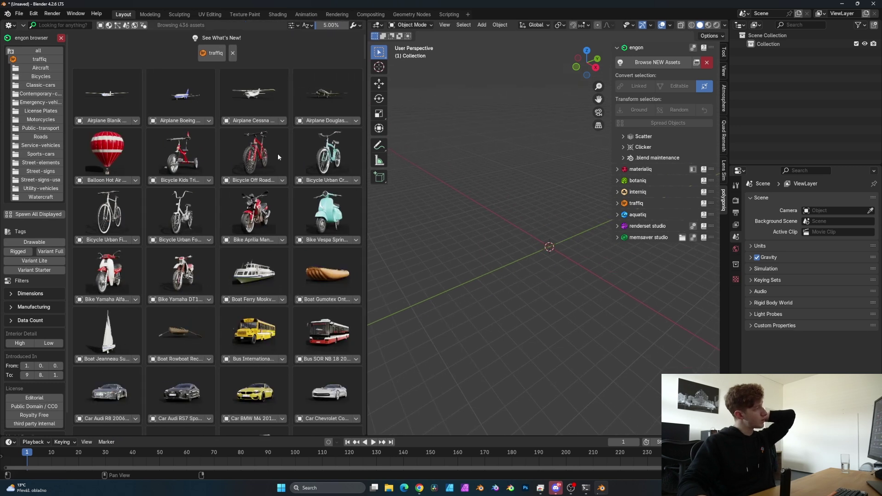
Step: Show the assets of all installed libraries in the engon browser and look through them
left_click(45, 52)
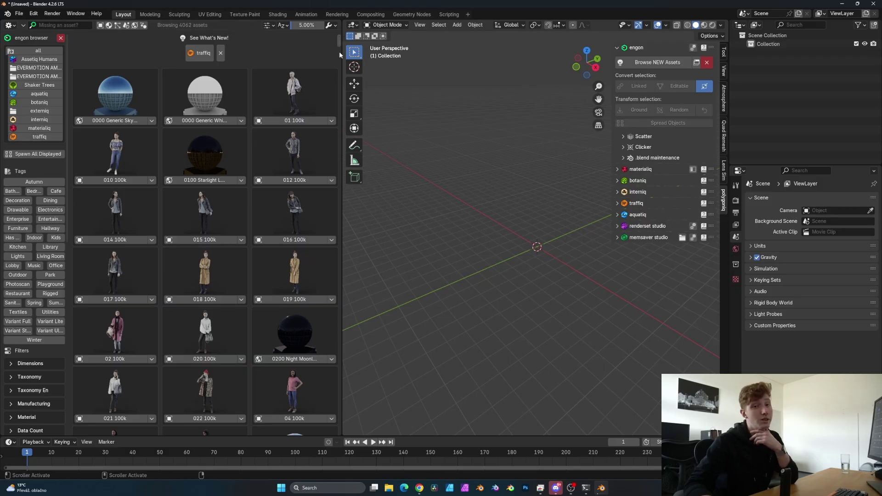
scroll(305, 216, "down", 15)
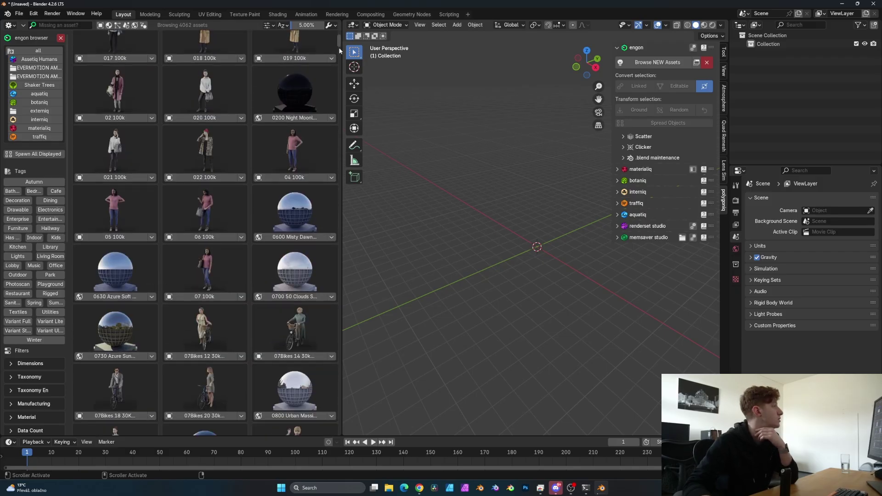
scroll(328, 92, "down", 10)
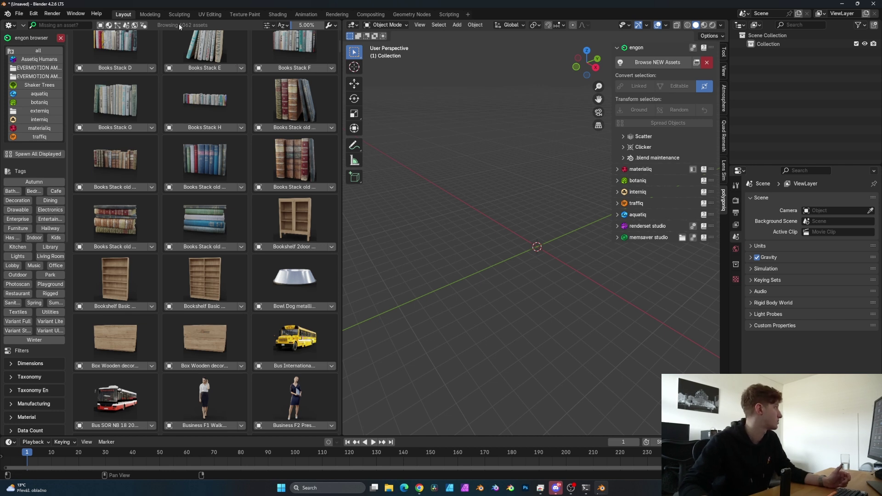
Step: Restrict the engon browser to the traffiq library and look through its assets
left_click(40, 136)
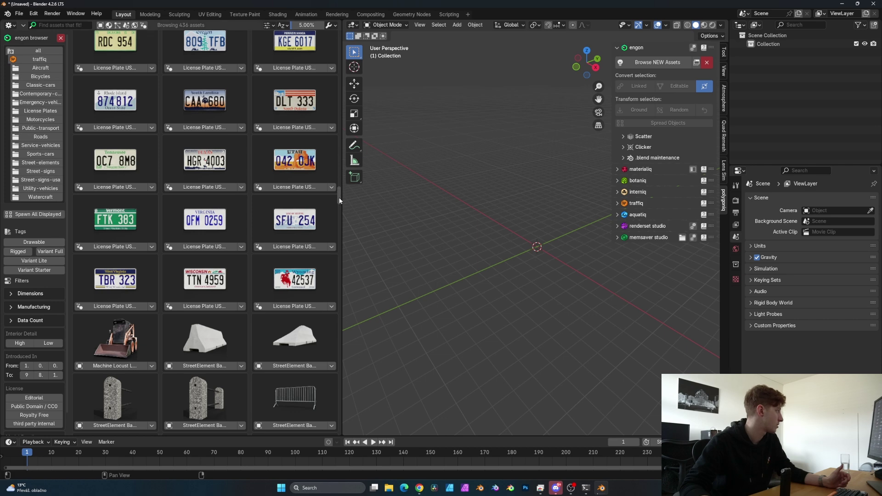
scroll(337, 152, "up", 15)
left_click_drag(335, 144, 325, 43)
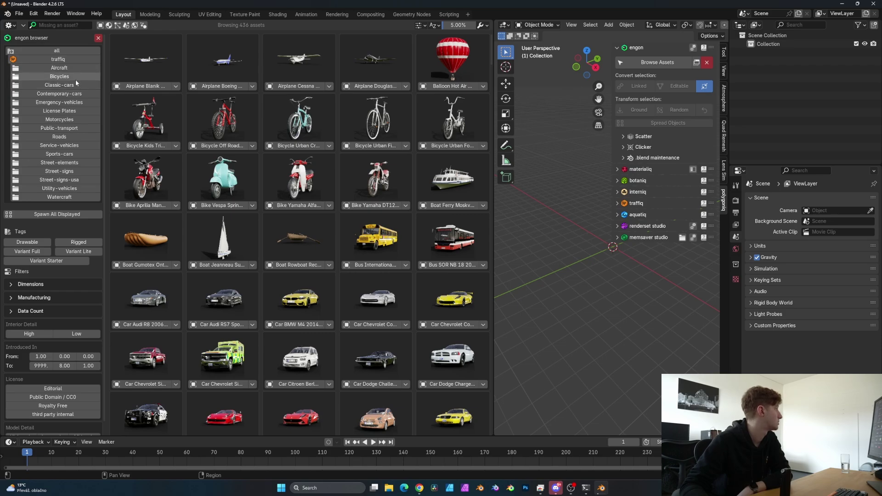
Step: Look through the Classic-cars and Contemporary-cars categories, and return to the whole traffiq library
left_click(64, 86)
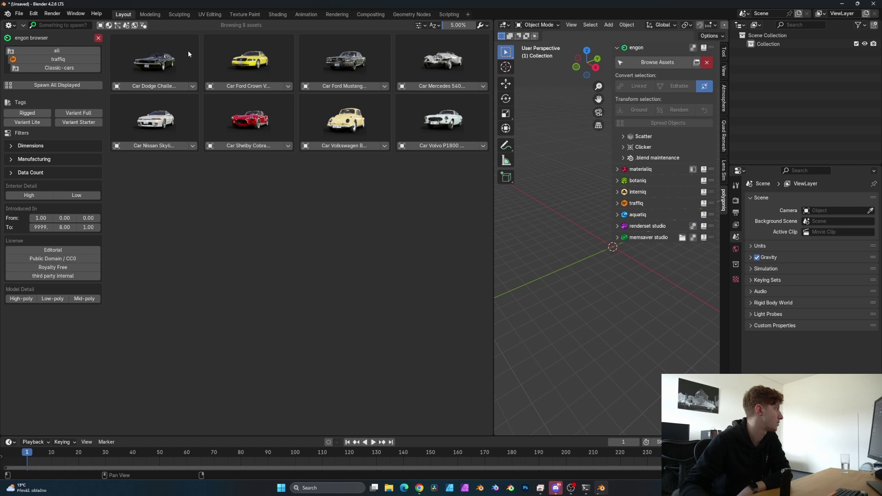
left_click(68, 60)
left_click(68, 93)
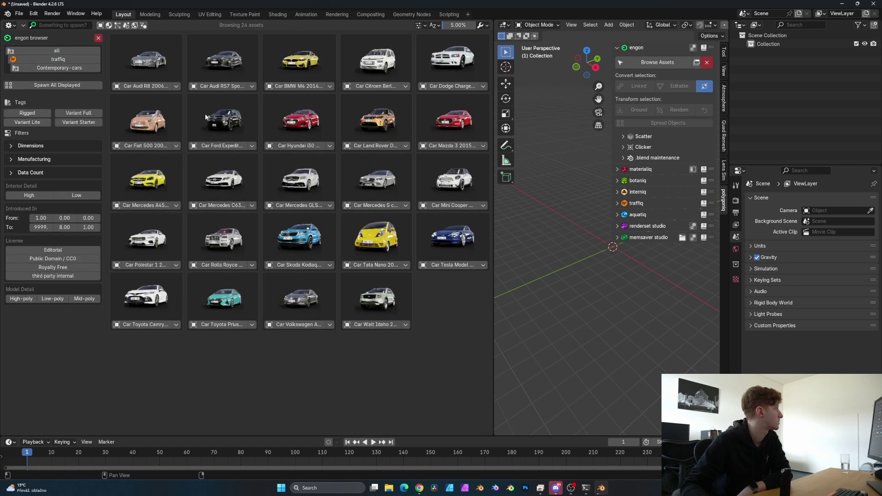
left_click(59, 59)
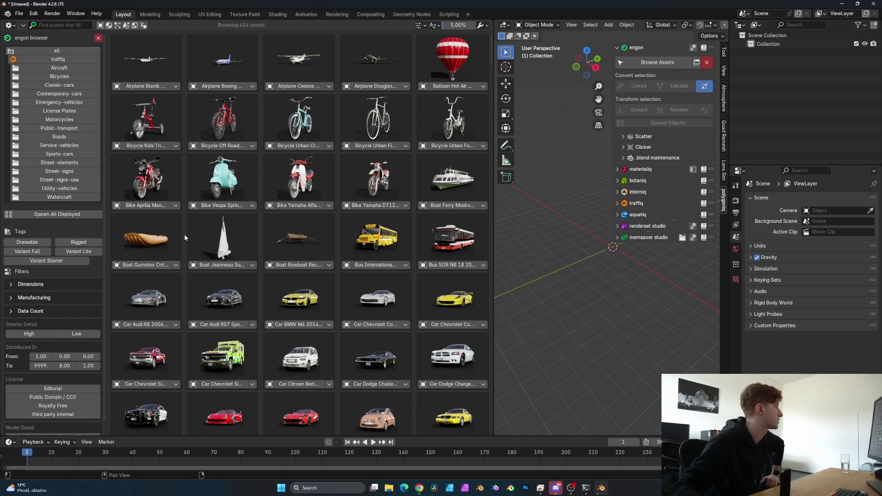
Step: Filter the assets by dimensions with a minimum width of 1.33 m, height of 3.45 m and depth of 3.39 m
left_click(10, 285)
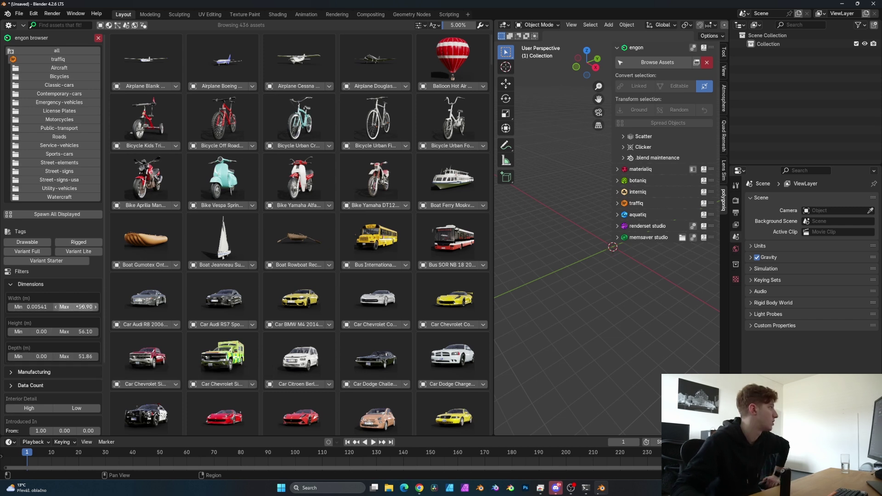
left_click_drag(28, 307, 55, 306)
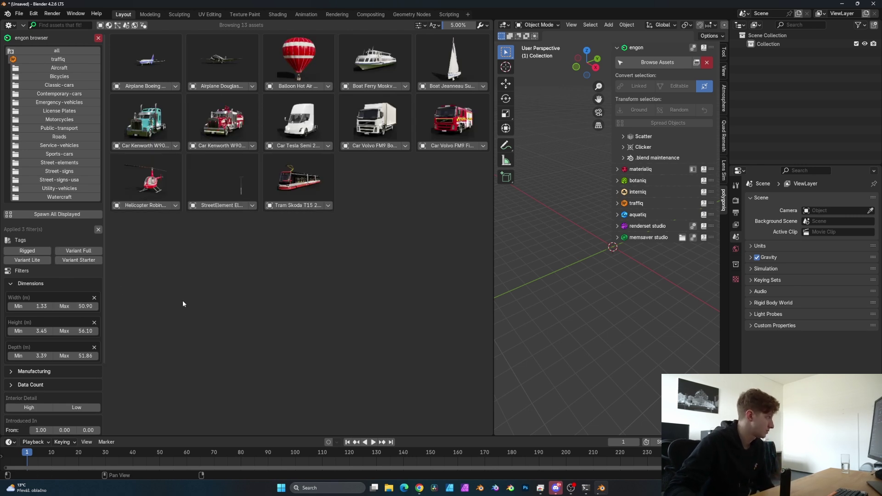
left_click(12, 284)
Step: Examine the full list of brands in the Manufacturing filters, and clear all applied filters
left_click(13, 298)
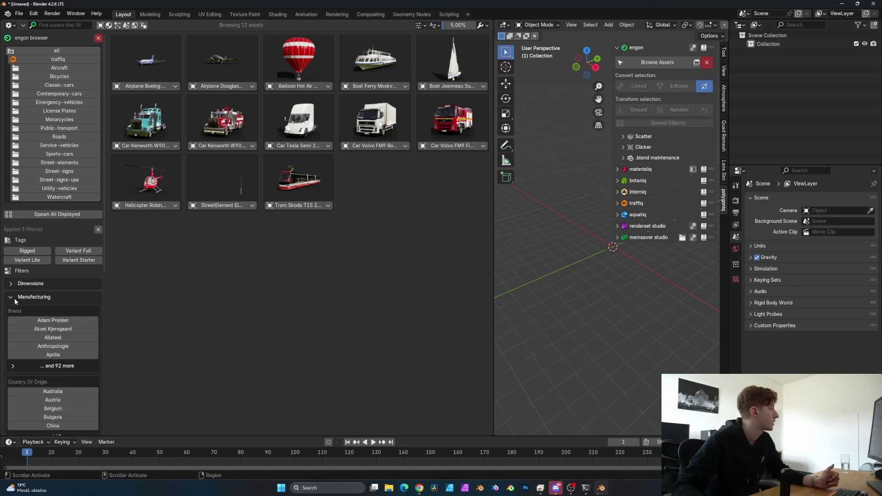
scroll(41, 305, "down", 3)
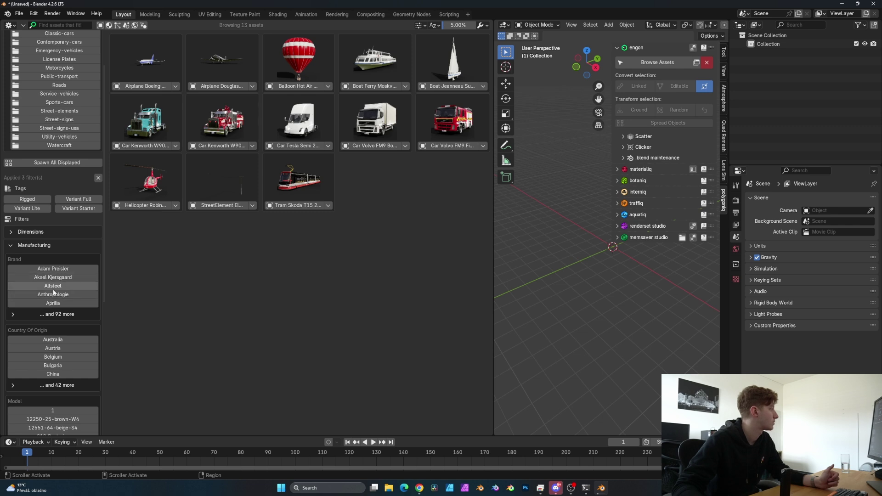
left_click(12, 314)
scroll(53, 323, "down", 12)
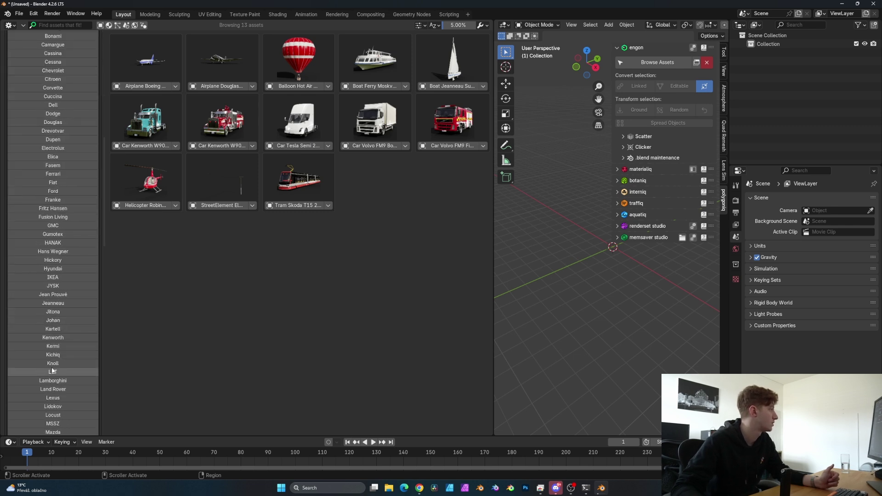
scroll(54, 292, "up", 7)
left_click(28, 159)
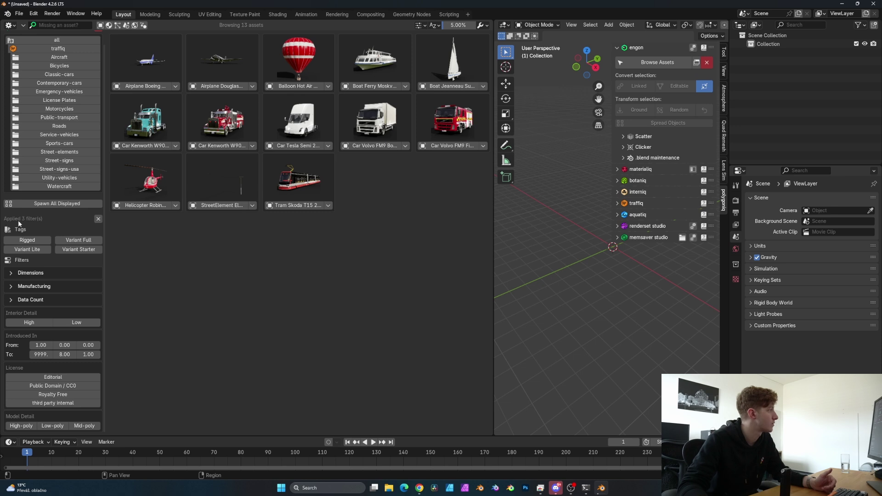
left_click(97, 219)
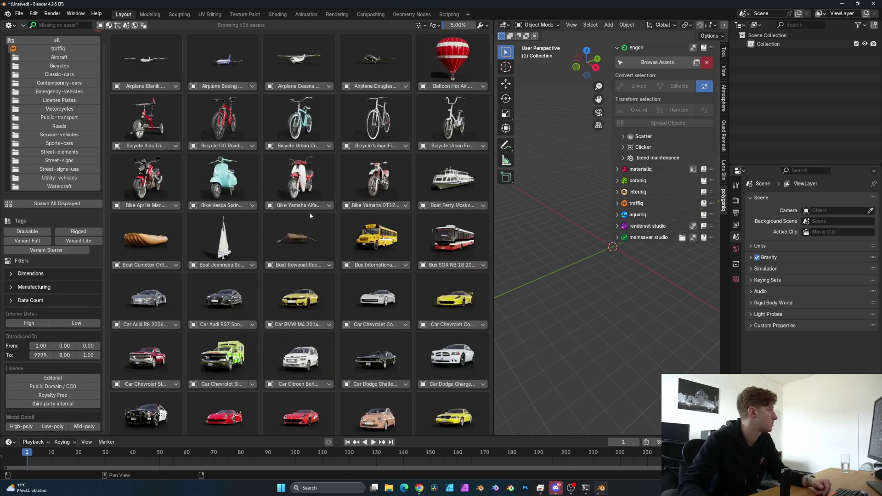
Step: Filter the assets by high interior detail, look through them, and remove the filter again
left_click(28, 323)
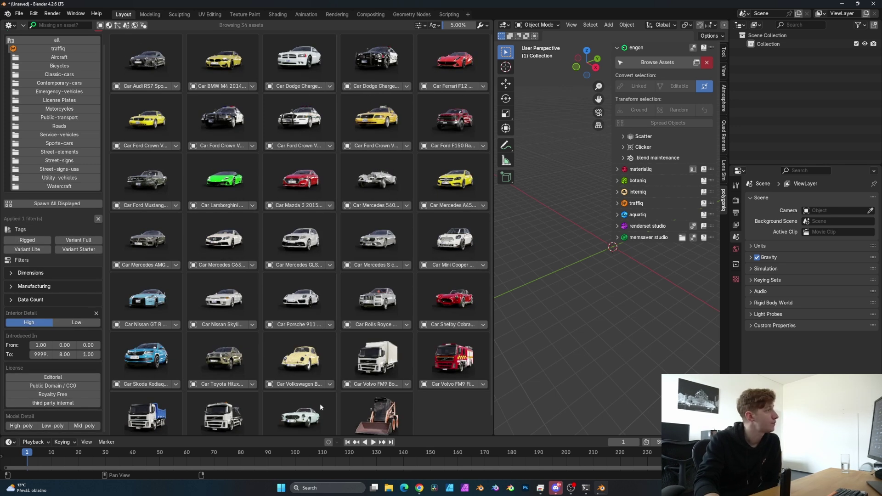
scroll(411, 359, "down", 1)
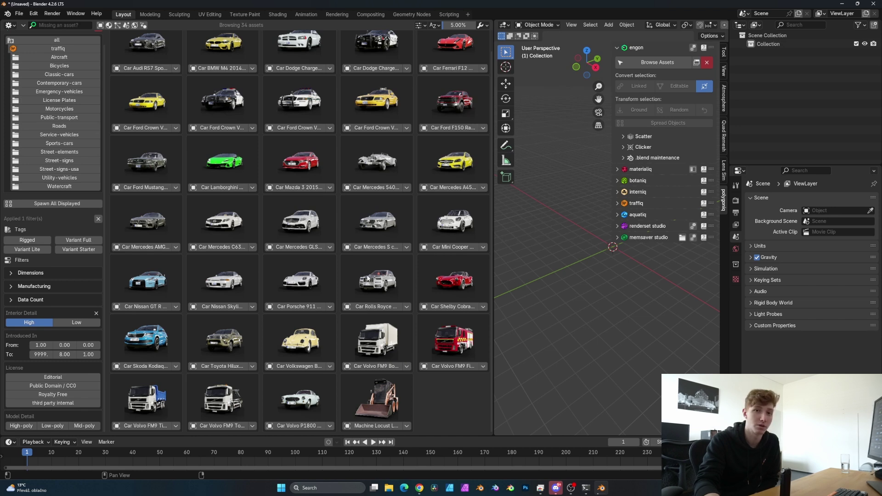
left_click(31, 323)
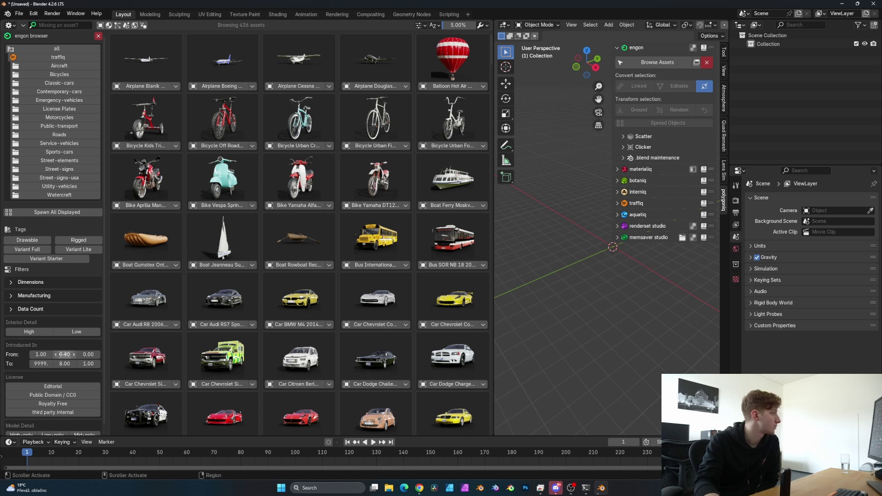
Step: Review the remaining filters and the traffiq assets, and limit the list to high interior detail
scroll(62, 354, "down", 1)
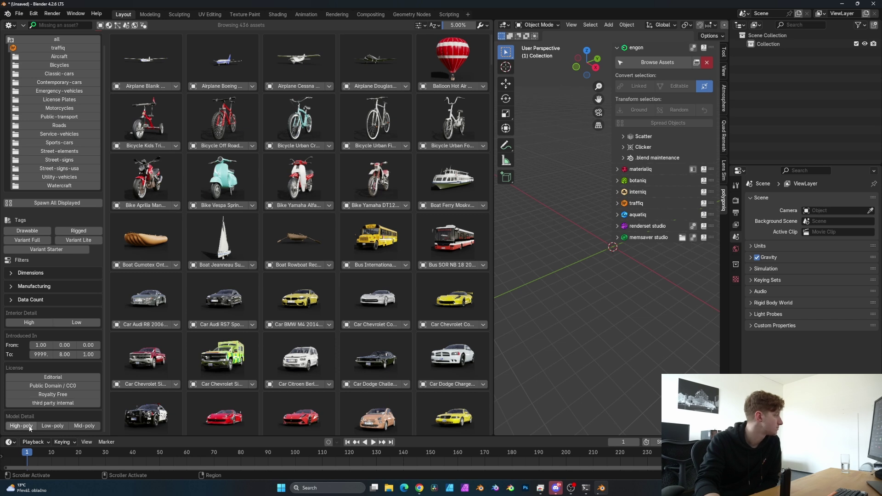
scroll(30, 428, "up", 1)
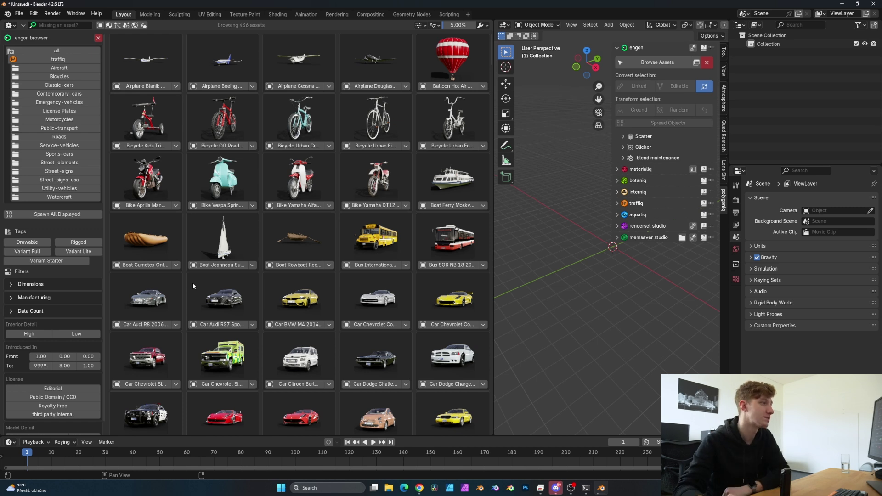
scroll(207, 203, "down", 1)
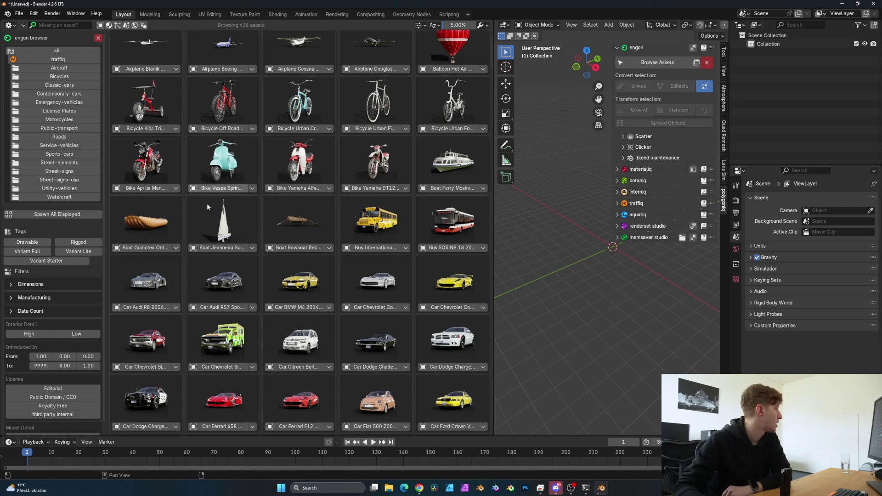
scroll(207, 206, "down", 1)
scroll(43, 336, "down", 1)
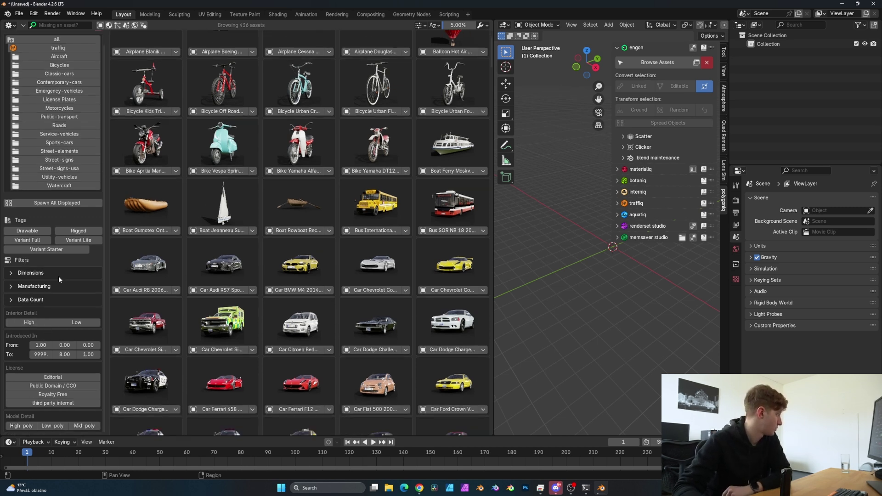
left_click(31, 323)
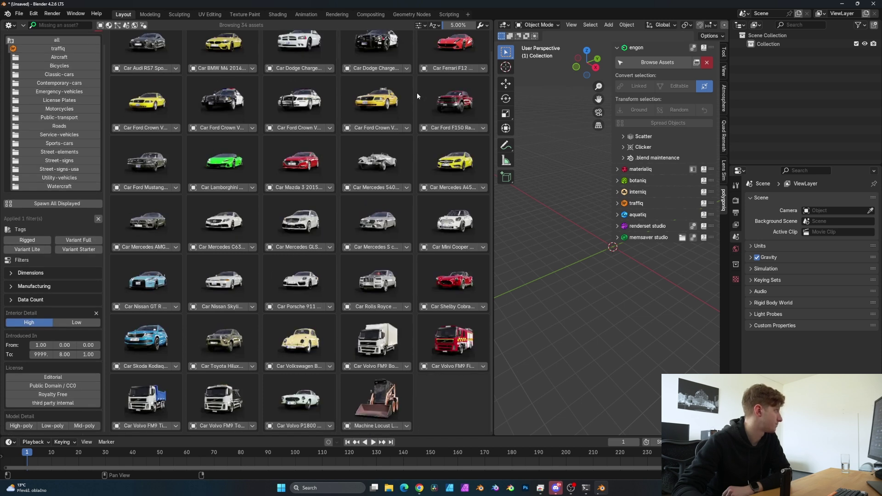
Step: Spawn the Mercedes C63 AMG Coupe 2019 from the filtered assets into the scene
scroll(259, 266, "up", 1)
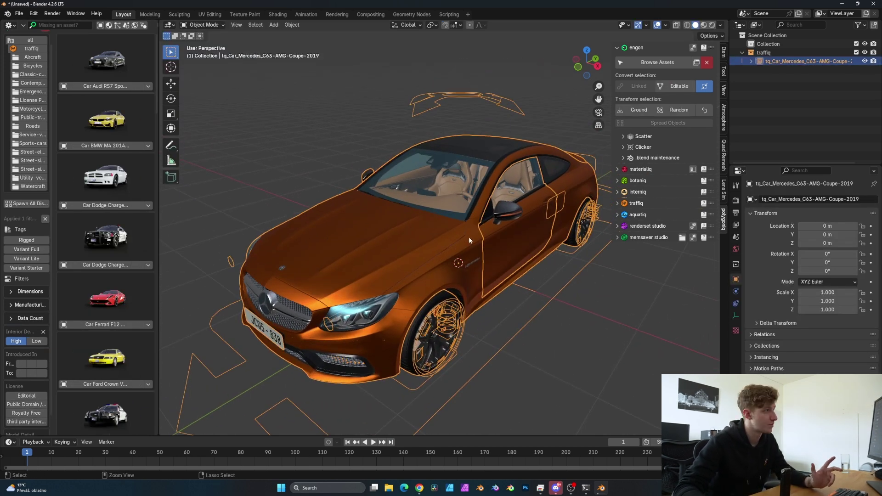
scroll(469, 236, "down", 2)
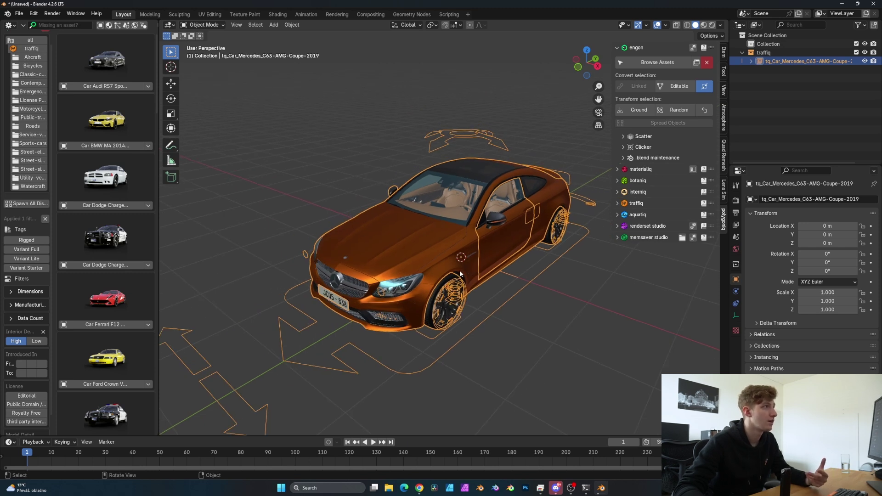
Step: Inspect the linked Mercedes in the scene hierarchy and convert it to an editable asset
left_click(751, 61)
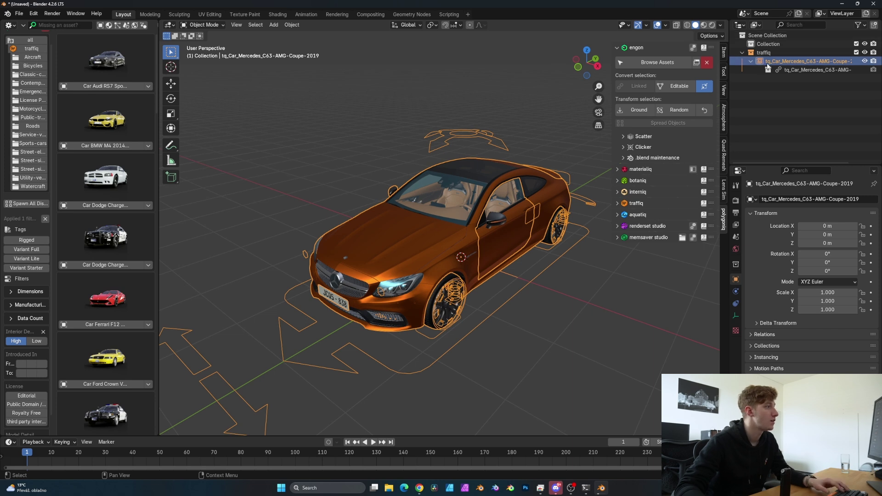
middle_click_drag(491, 228, 480, 236)
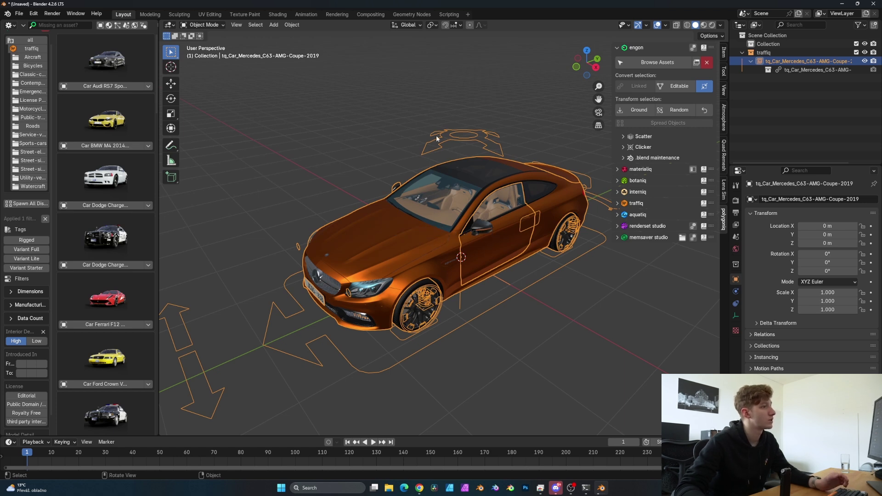
left_click(627, 47)
left_click(627, 47)
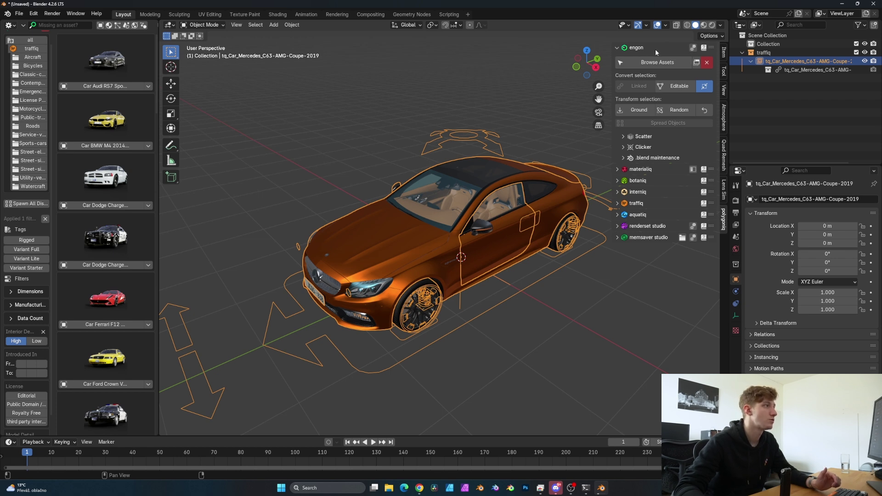
left_click(672, 90)
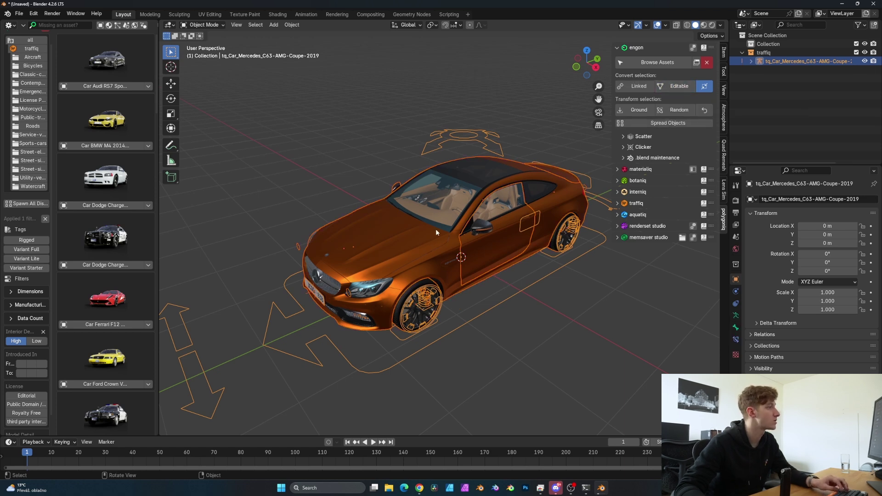
Step: Select the car's body on its own and inspect its mesh in Edit Mode from several sides
middle_click_drag(506, 235, 500, 250, "shift")
key("alt+a")
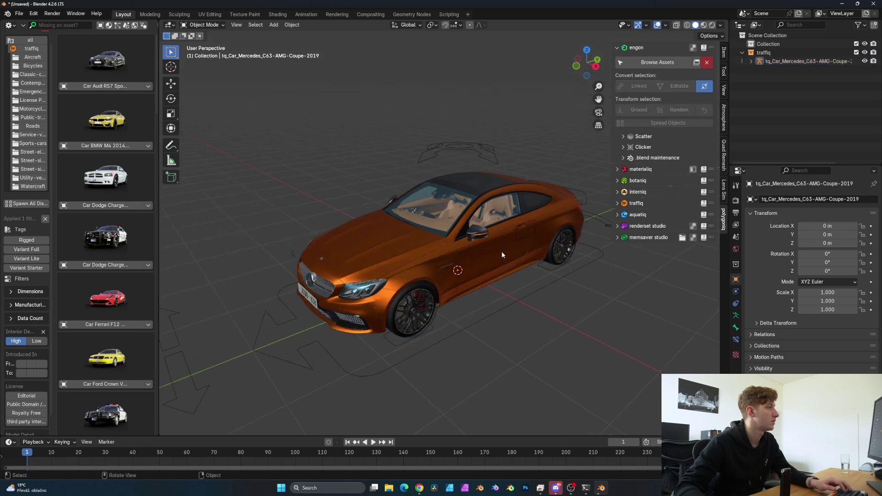
left_click(514, 244)
middle_click_drag(591, 236, 415, 241)
left_click(568, 227)
key("Tab")
scroll(415, 241, "down", 2)
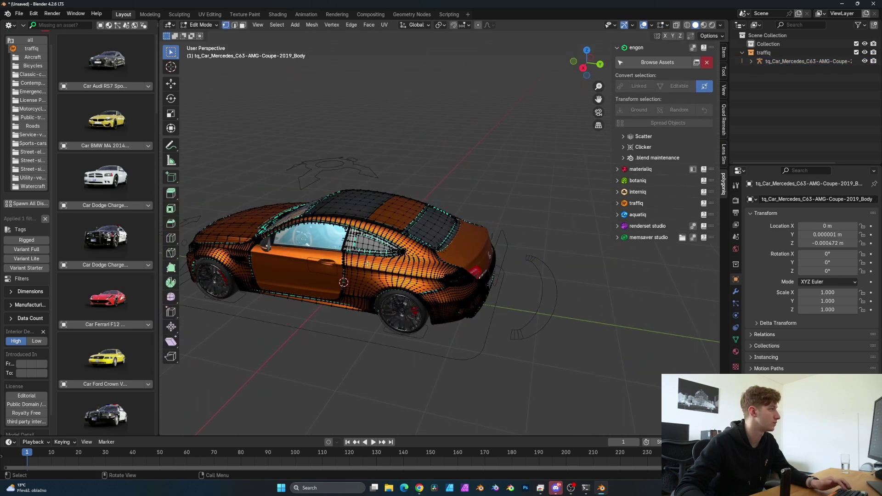
scroll(312, 245, "up", 2)
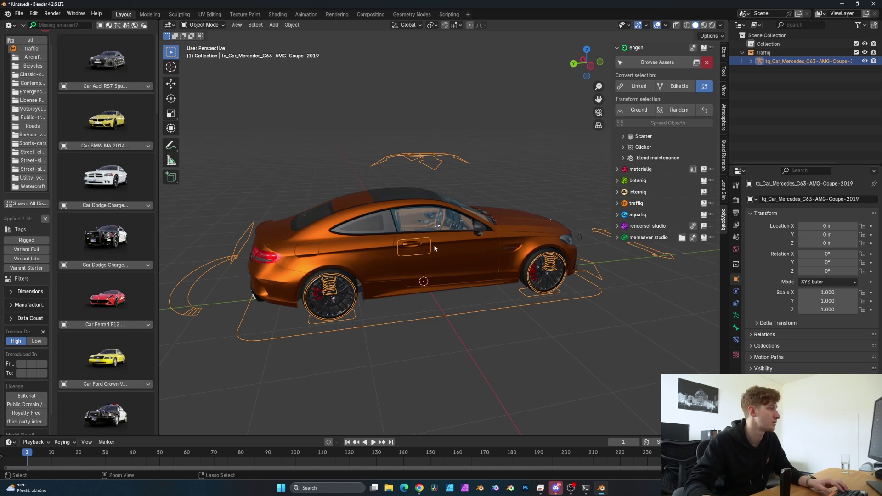
Step: Switch the Mercedes rig to Pose Mode with the car viewed from the front
middle_click_drag(434, 248, 489, 198)
key("ctrl+Tab")
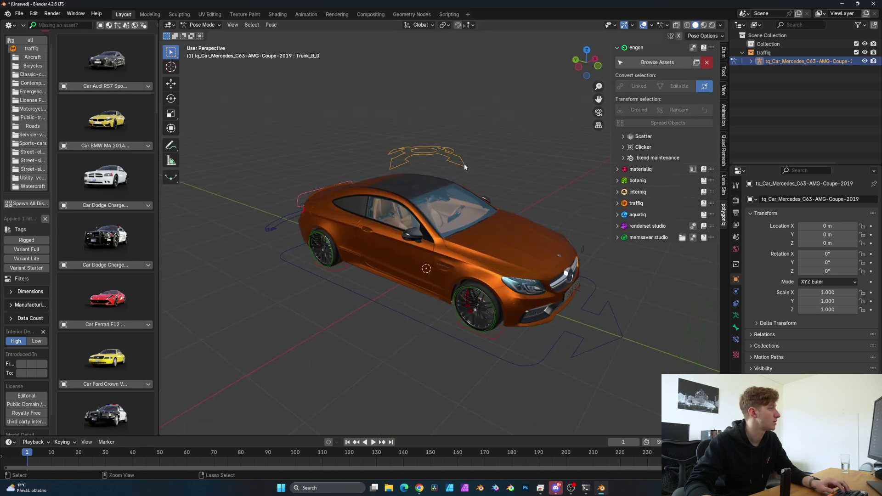
Step: Try shifting the car's body with the suspension control above the roof
key("a")
middle_click_drag(529, 232, 443, 210)
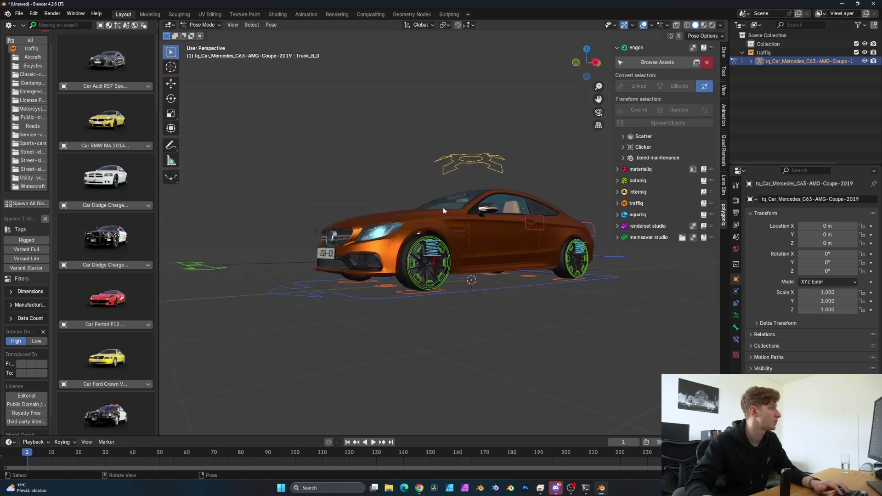
left_click(488, 163)
key("g")
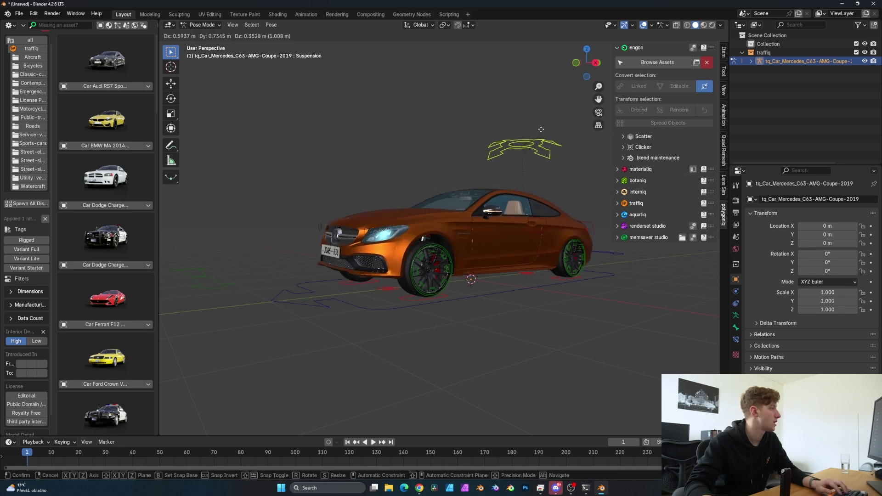
right_click(395, 174)
middle_click_drag(395, 174, 465, 236)
Step: Try turning the front wheels by moving the steering control in front of the car
middle_click_drag(462, 332, 461, 280)
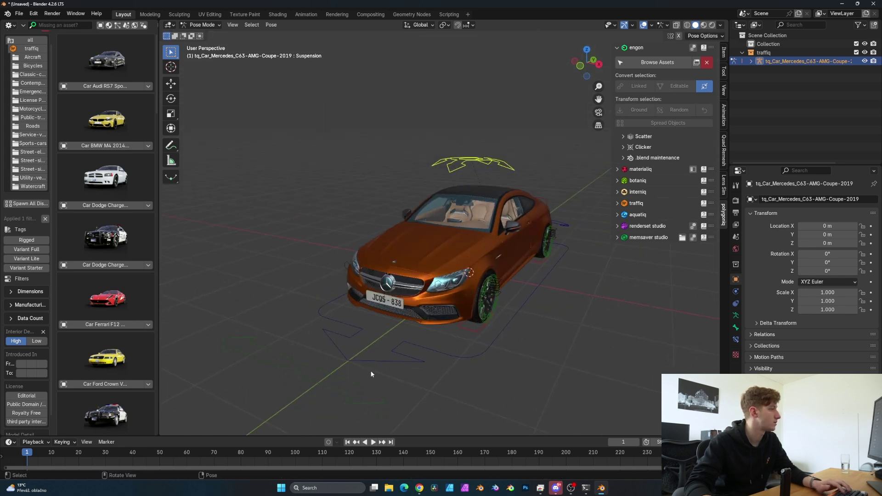
left_click(324, 385)
key("g")
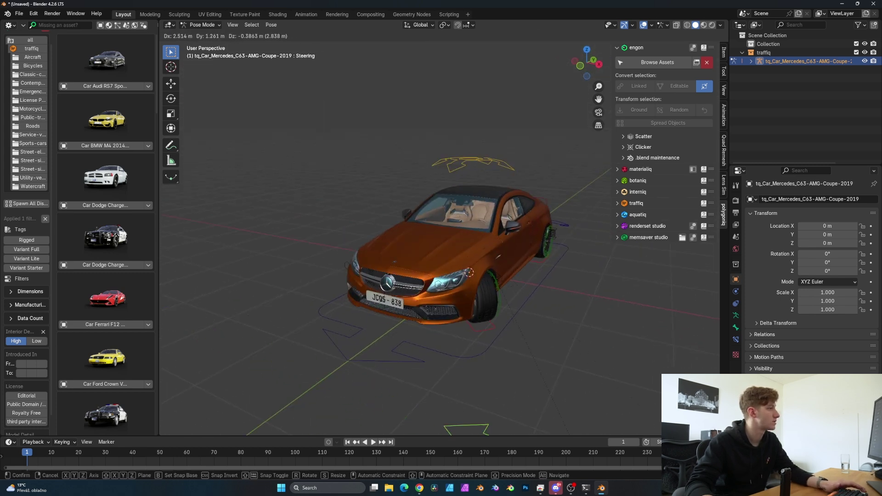
right_click(475, 187)
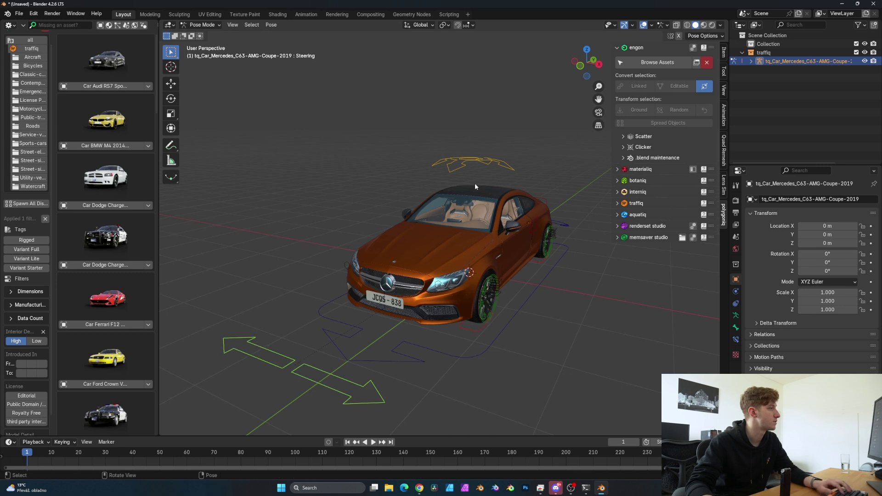
Step: Rotate the front left door's bone by about 70 degrees to swing the door open
left_click(496, 286)
middle_click_drag(504, 285, 467, 297)
left_click(503, 264)
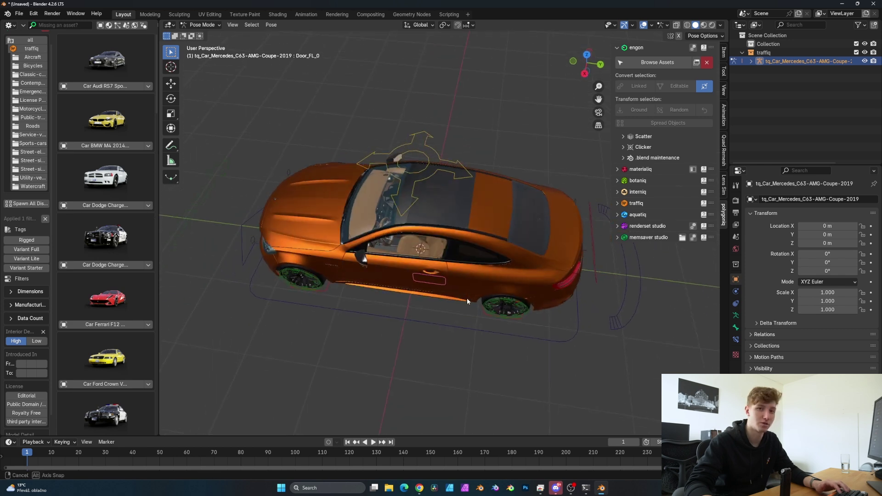
key("r")
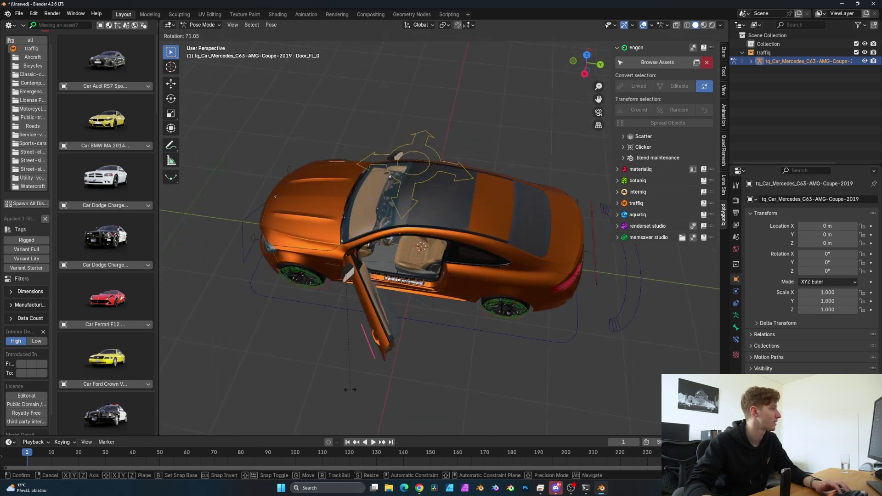
left_click(366, 354)
Step: Rotate the trunk lid's bone to open the trunk and inspect the hinge and trunk interior up close
middle_click_drag(555, 368, 527, 318)
left_click(528, 318)
key("r")
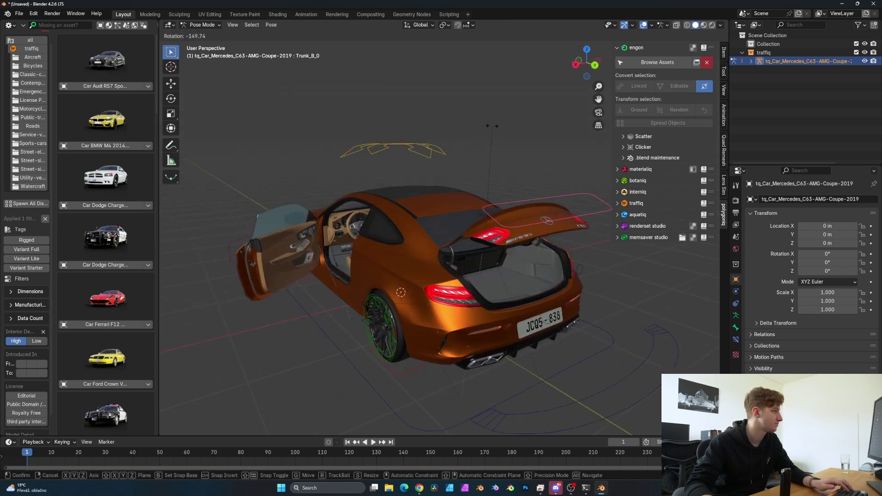
left_click(501, 199)
middle_click_drag(502, 199, 440, 242)
scroll(440, 243, "up", 6)
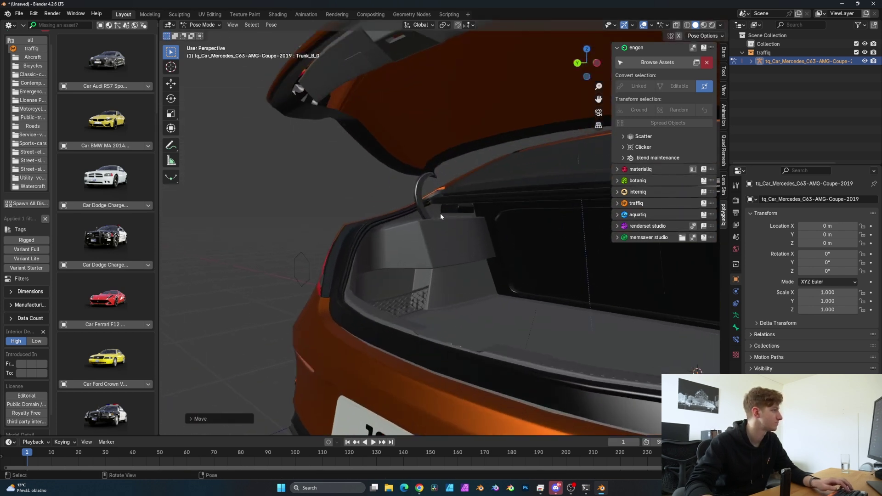
scroll(437, 236, "down", 8)
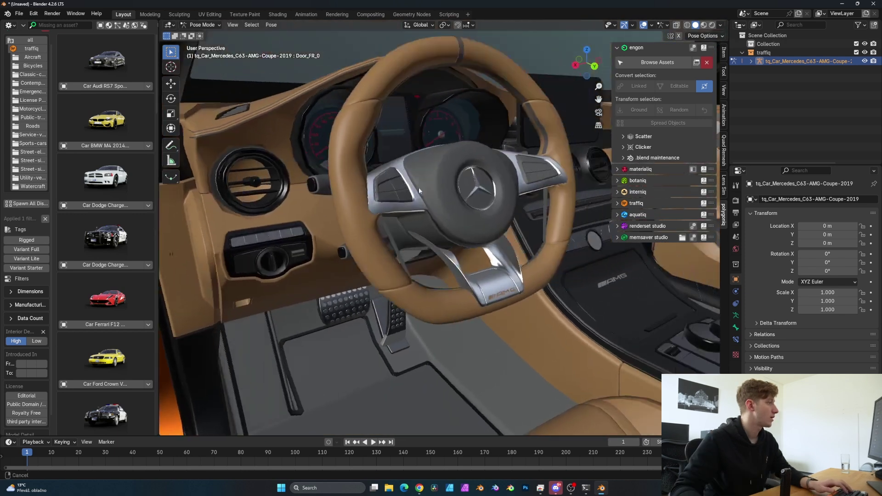
middle_click_drag(418, 187, 448, 208)
Step: Hide the viewport's toolbar and sidebar and examine the cabin through the open door
key("n")
scroll(448, 206, "down", 1)
key("t")
middle_click_drag(611, 248, 514, 230, "shift")
scroll(513, 230, "down", 8)
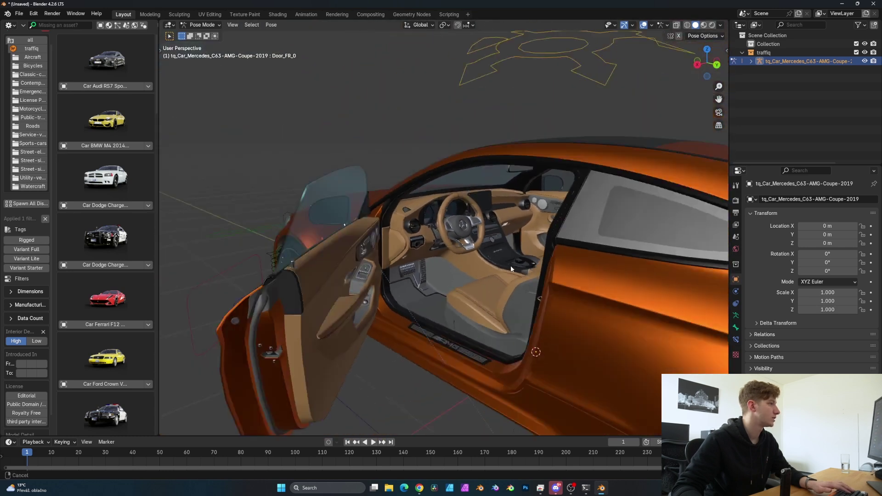
middle_click_drag(511, 294, 510, 174, "ctrl")
middle_click_drag(510, 175, 498, 276, "shift")
middle_click_drag(607, 262, 615, 221, "shift")
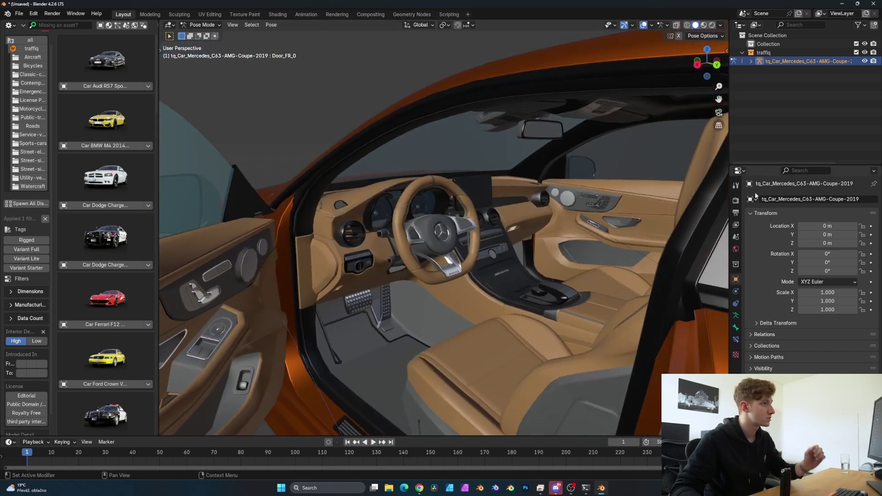
Step: Set the render engine to Cycles with GPU Compute as the device
left_click(735, 200)
left_click(824, 200)
left_click(825, 229)
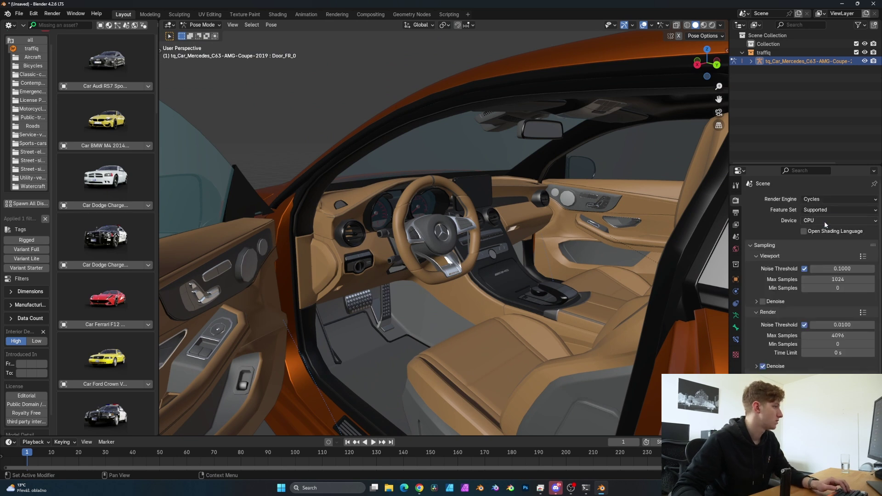
left_click(825, 221)
left_click(825, 240)
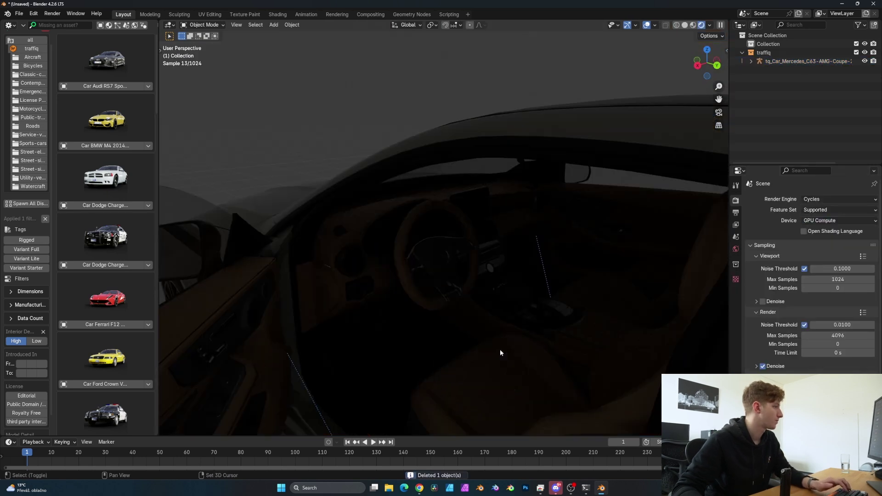
Step: Add an area light and raise it along Z above the car's roof
key("shift+a")
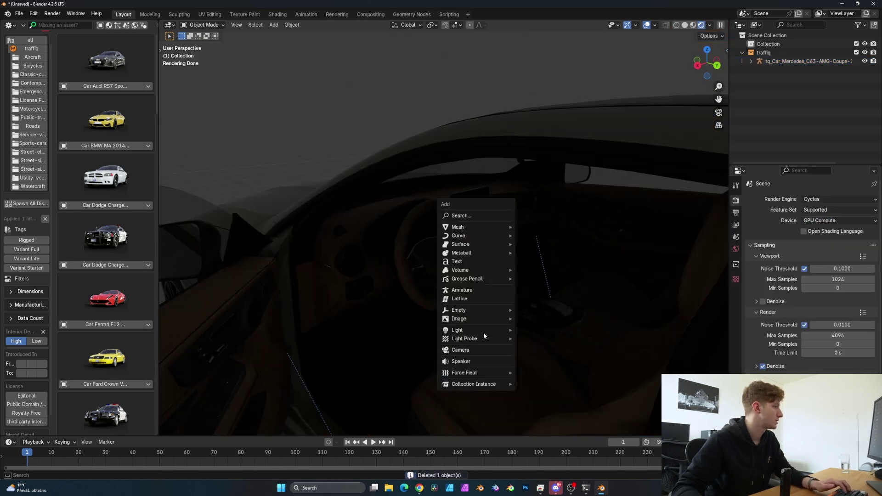
mouse_move(482, 327)
left_click(551, 357)
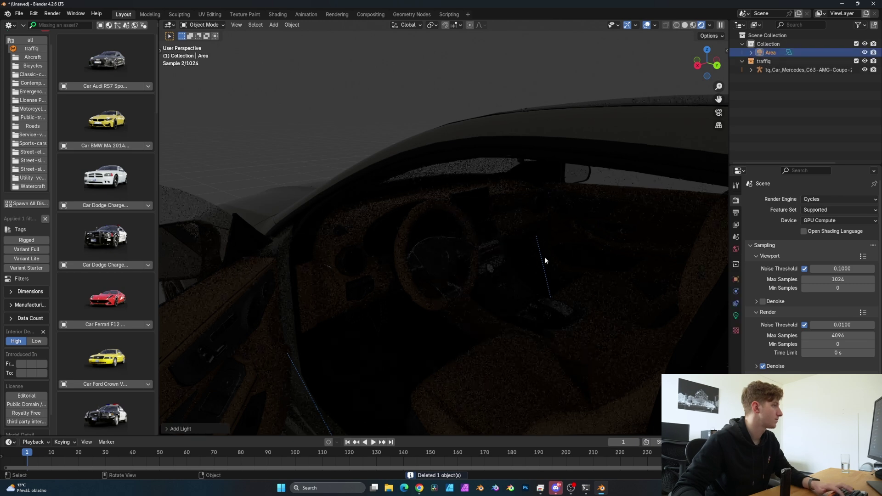
key("g")
key("z")
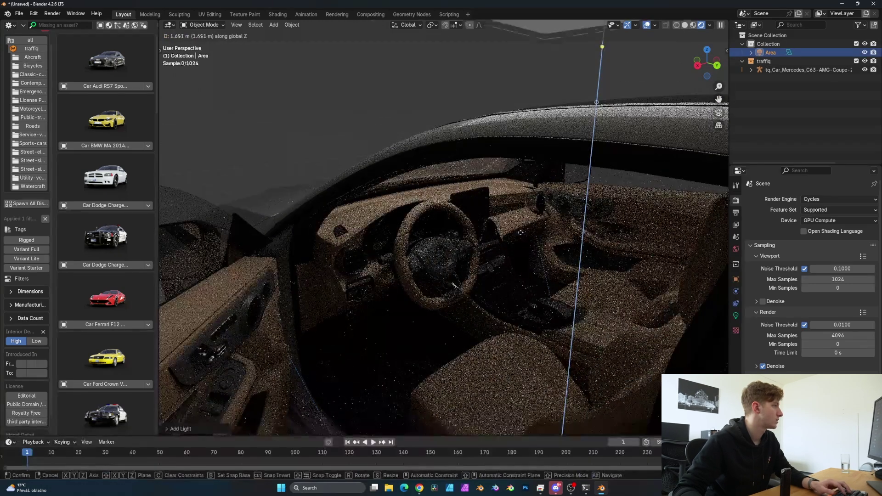
left_click(481, 287)
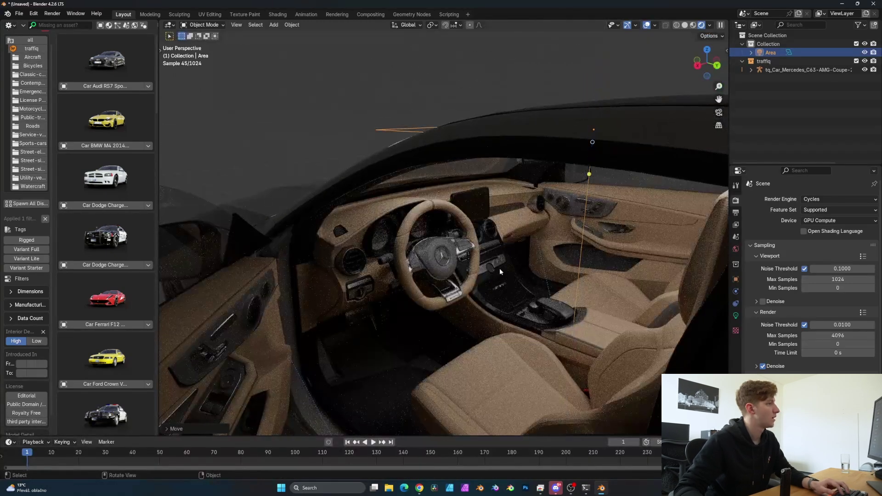
Step: Enable viewport denoising and examine the rendered steering wheel, console and interior trim up close
mouse_move(497, 277)
middle_mouse_down()
mouse_move(483, 262)
mouse_move(483, 275)
middle_mouse_up()
scroll(484, 275, "up", 4)
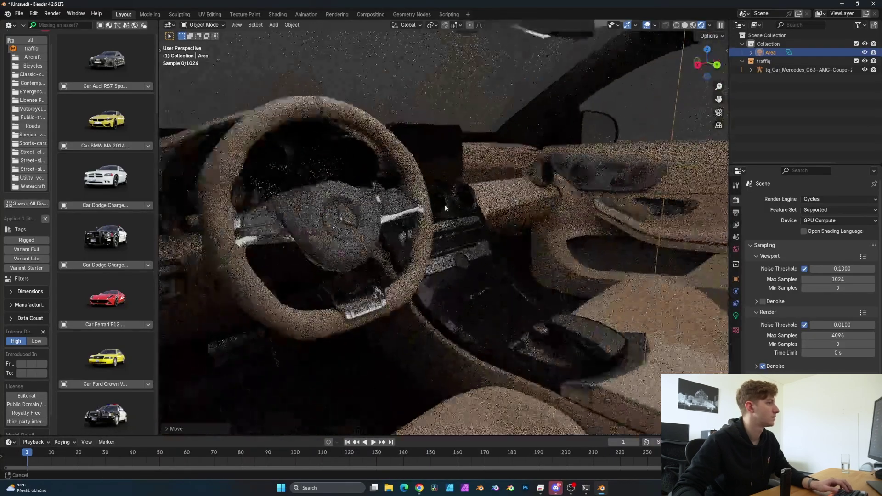
left_click(763, 301)
middle_click_drag(578, 267, 533, 337)
left_click(570, 356)
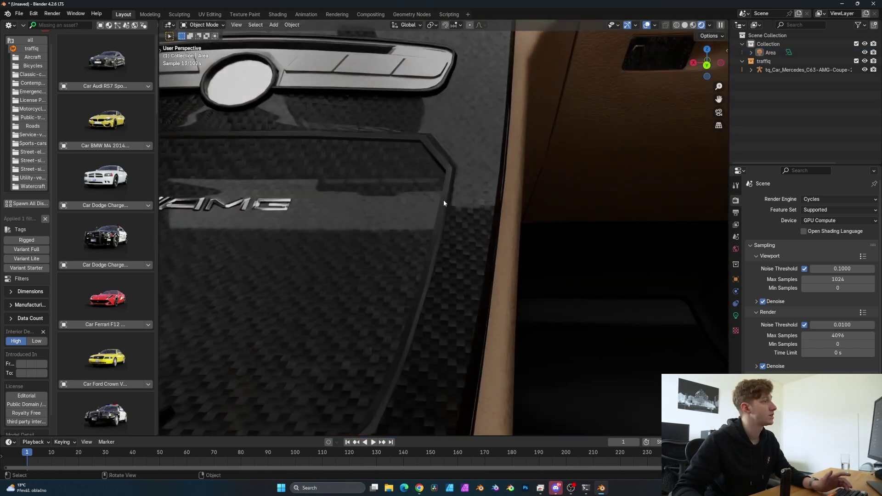
middle_click_drag(434, 219, 488, 293)
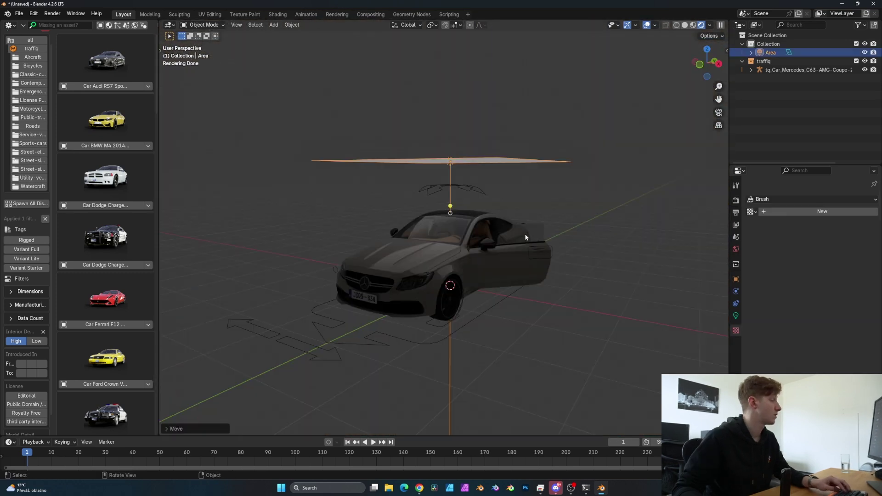
left_click(522, 224)
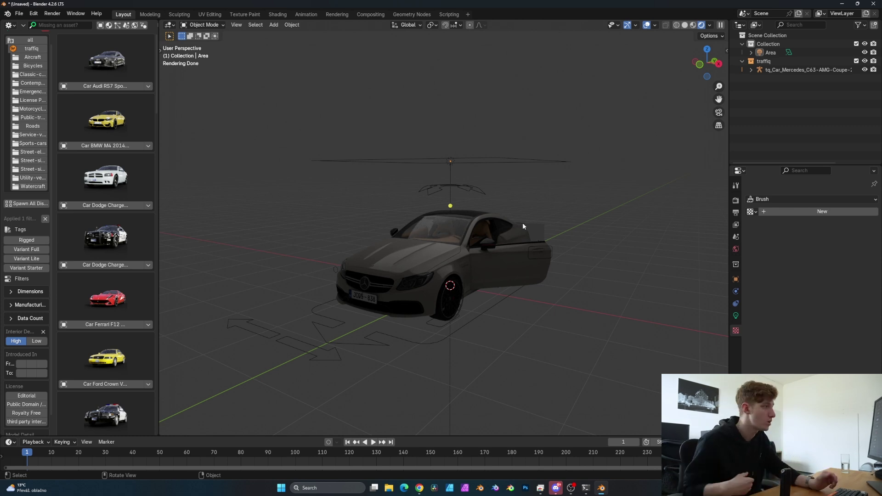
scroll(523, 223, "down", 3)
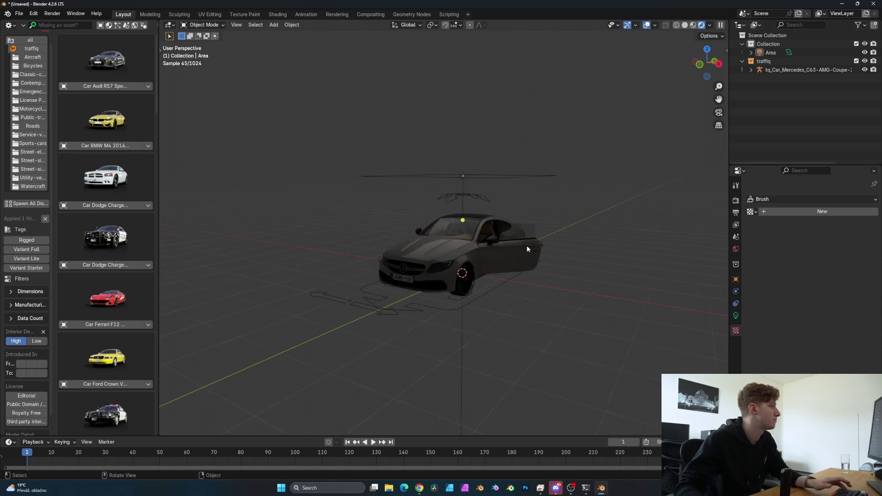
key("shift+a")
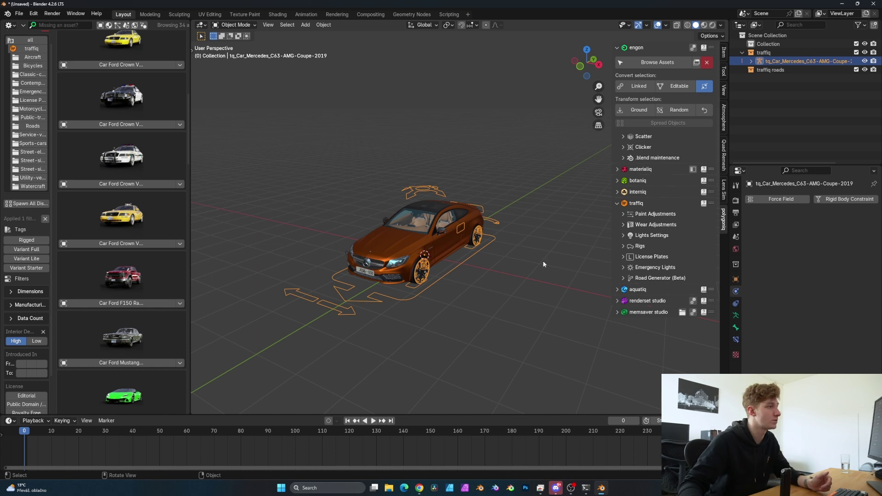
Step: Look over the traffiq Road Generator options, close them and expand the Rigs settings for the car
left_click(624, 278)
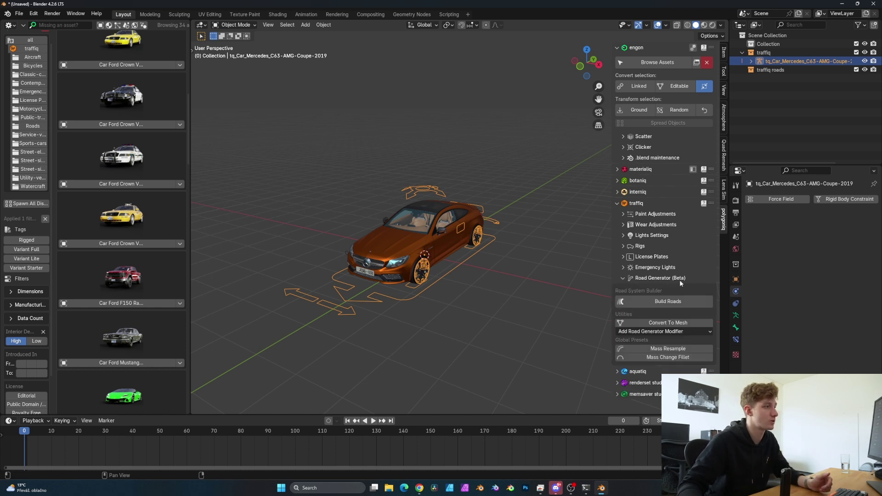
left_click(624, 279)
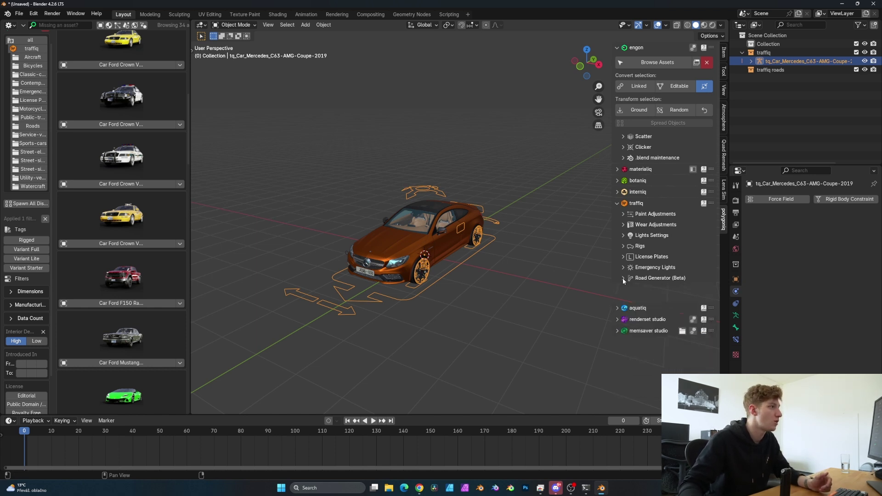
left_click(624, 247)
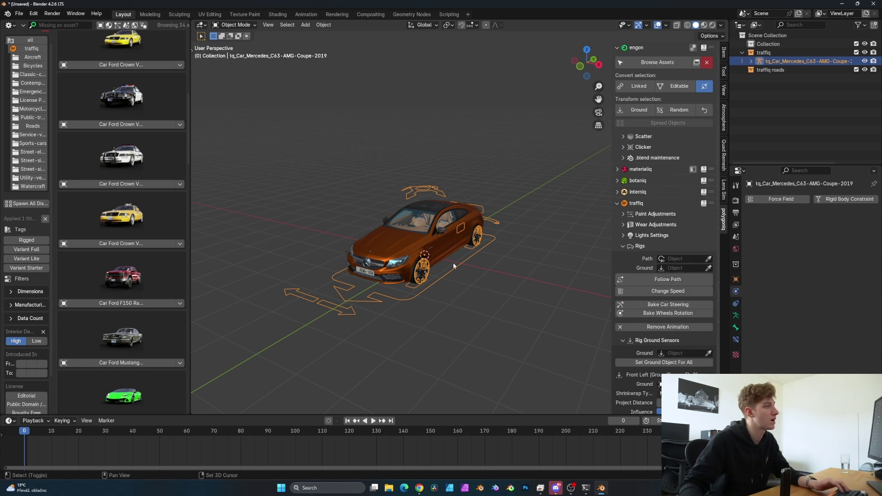
Step: Add a mesh plane and scale it up into a large ground surface beneath the car
middle_click_drag(453, 262, 476, 252, "shift")
scroll(484, 283, "down", 2)
middle_click_drag(484, 282, 476, 262, "shift")
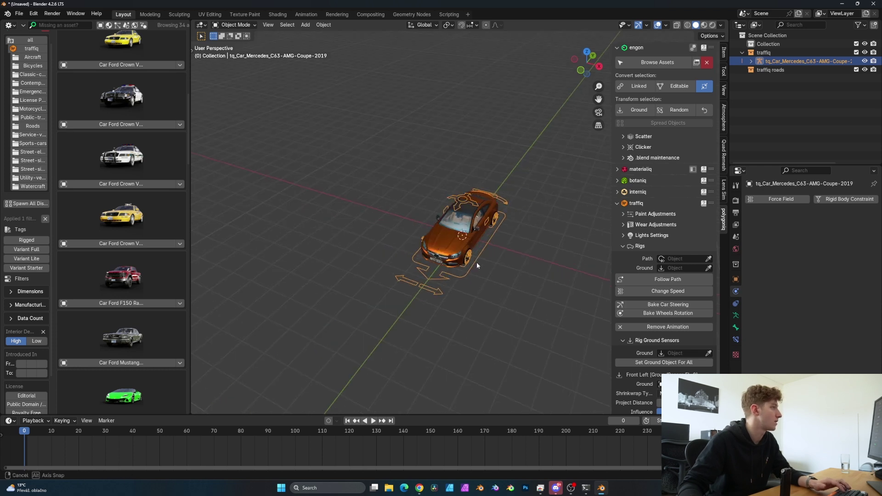
key("shift+a")
mouse_move(454, 164)
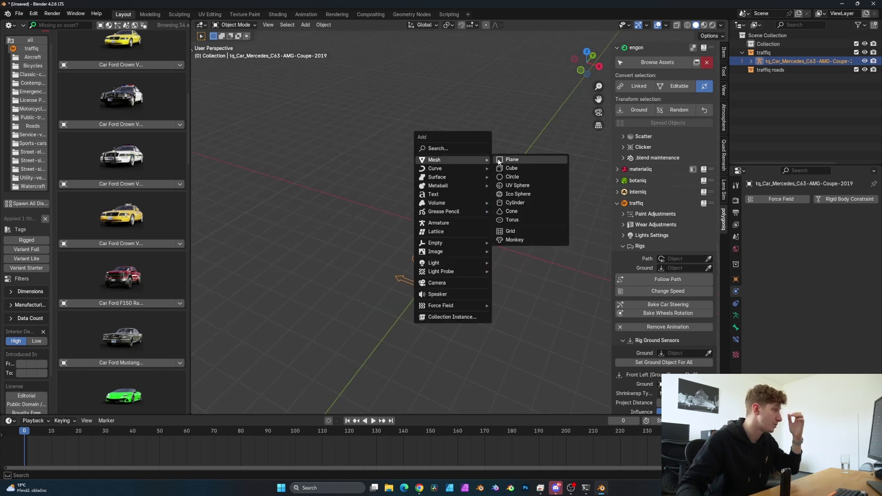
left_click(506, 160)
key("s")
left_click(538, 361)
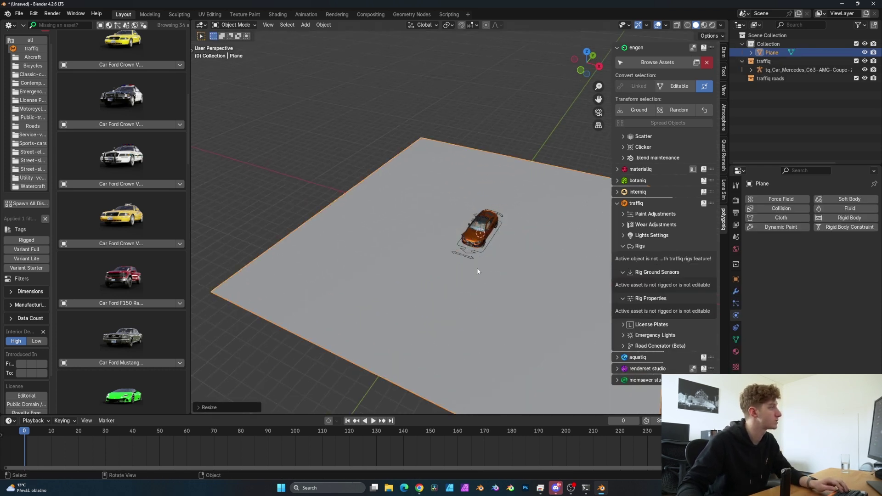
Step: Add a Bézier curve and scale it up so it runs across the ground plane
key("shift+a")
mouse_move(476, 255)
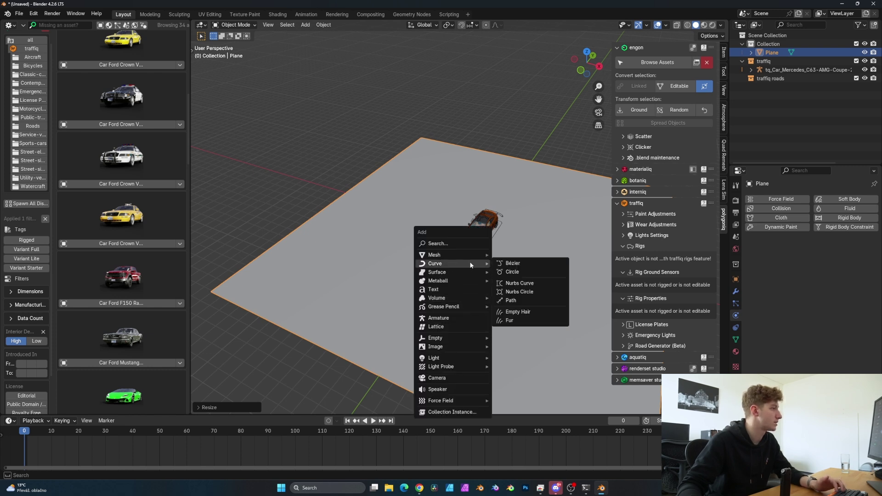
left_click(520, 264)
middle_click_drag(520, 263, 510, 258)
key("s")
key("Return")
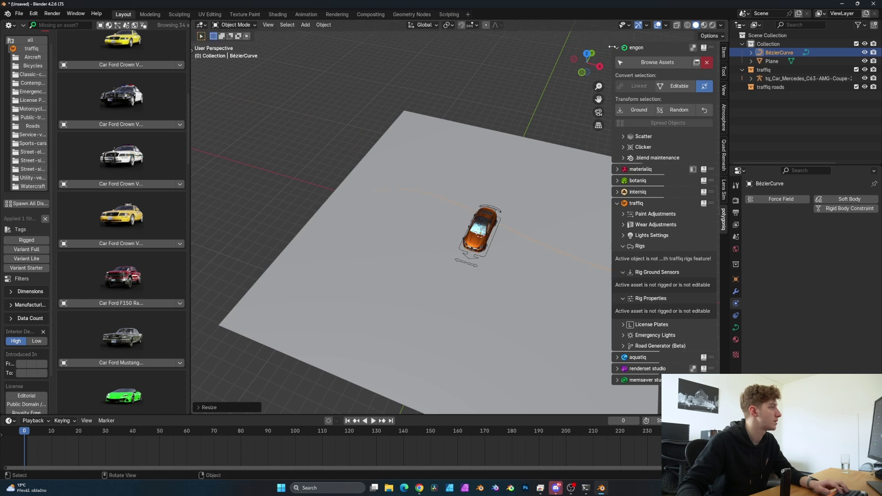
Step: Apply the Bézier curve's transform and raise the curve along Z just above the ground plane
key("ctrl+a")
left_click(510, 227)
key("g")
middle_click_drag(541, 242, 477, 225)
key("z")
left_click(561, 215)
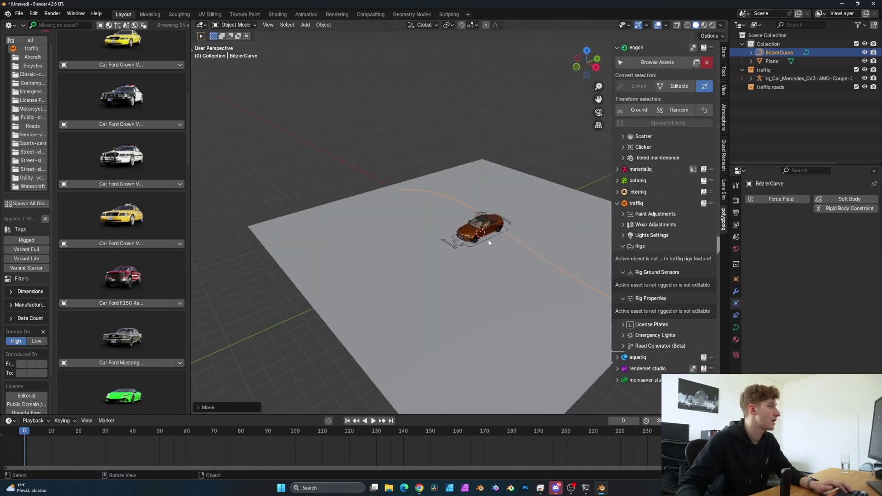
Step: Select the Mercedes rig and assign BézierCurve as its path in the traffiq Rigs settings
left_click(491, 239)
scroll(492, 236, "up", 3)
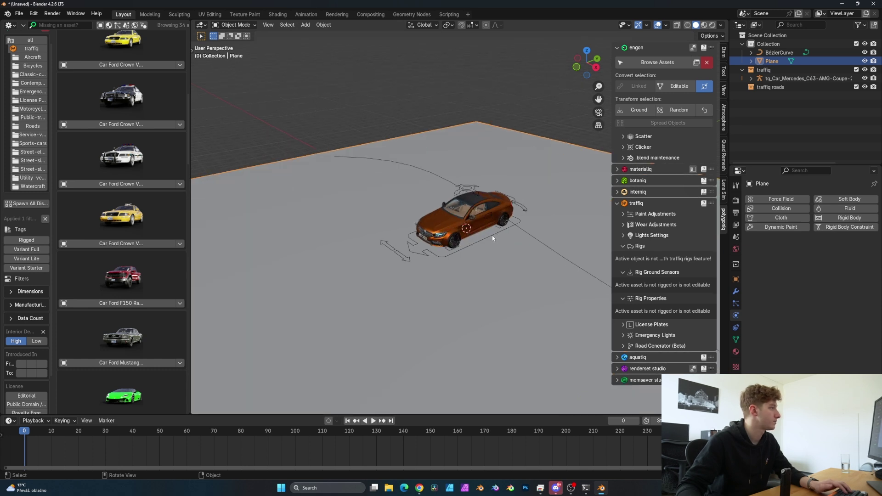
left_click(492, 237)
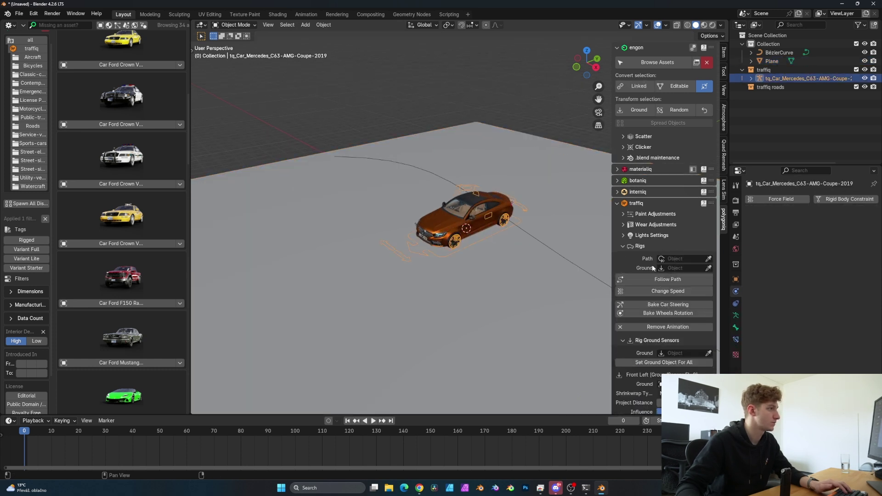
left_click(668, 259)
left_click(676, 271)
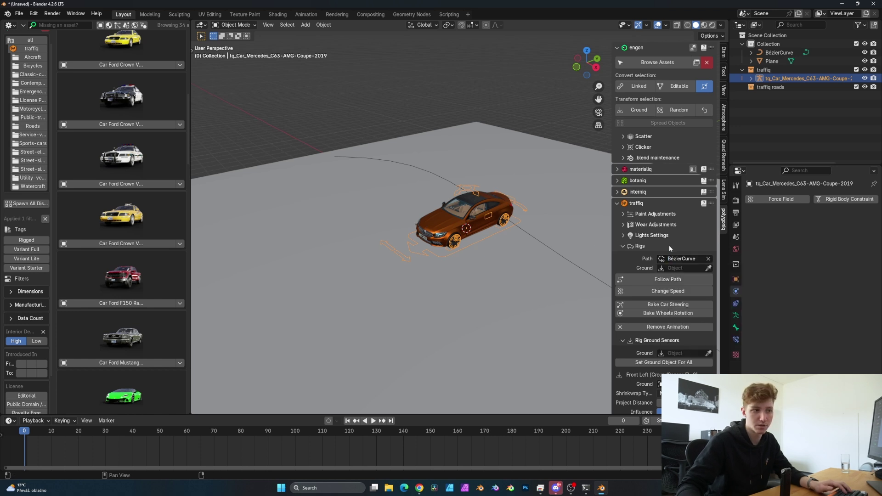
Step: Assign Plane as the rig's ground and run Follow Path with transforms reset, baking steering and wheel rotation over frames 1 to 250
left_click(709, 268)
left_click(477, 267)
left_click(652, 280)
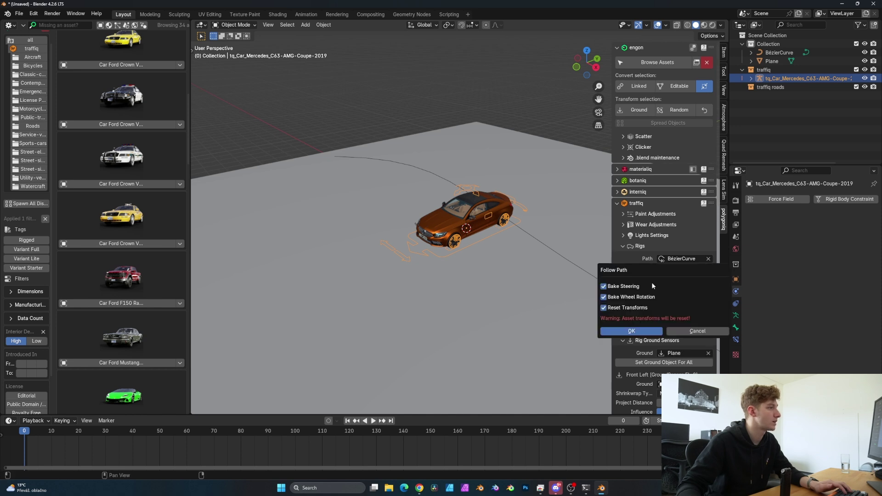
left_click(619, 328)
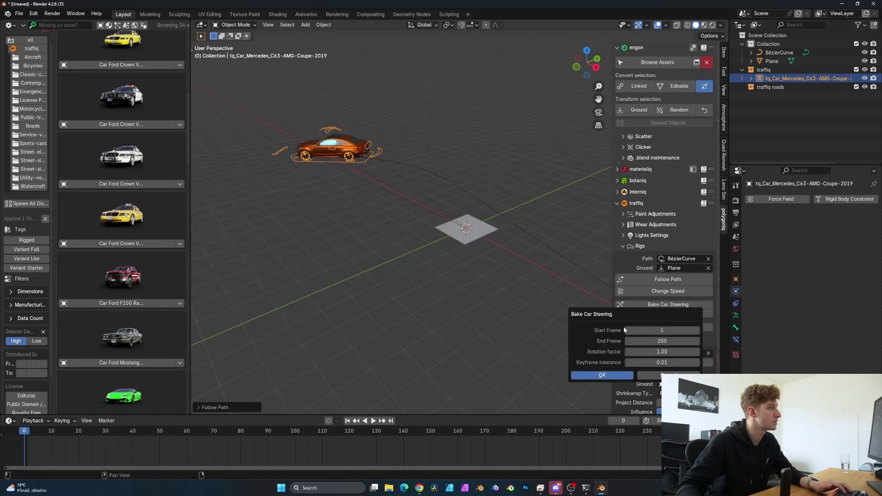
left_click(600, 375)
key("Return")
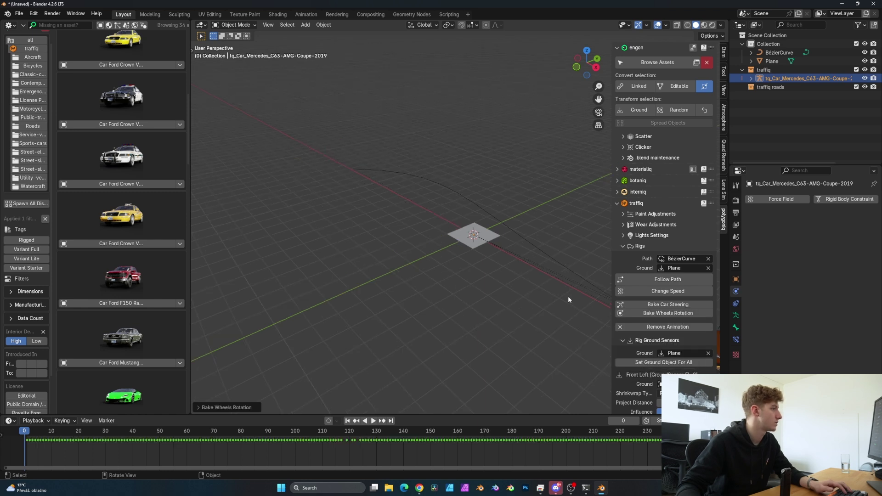
Step: Play the baked animation and view the car driving along the curve over the ground plane
scroll(551, 294, "down", 5)
key("space")
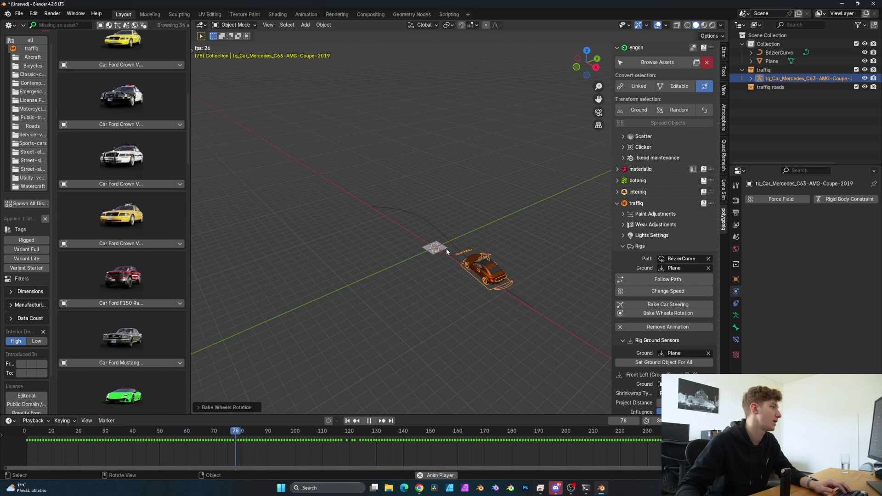
scroll(419, 245, "up", 3)
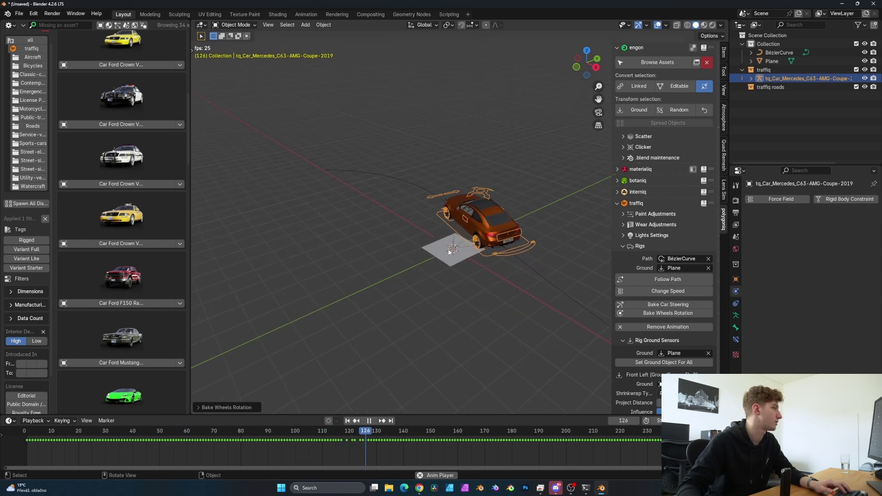
scroll(449, 252, "down", 5)
middle_click_drag(447, 257, 396, 262, "shift")
scroll(396, 261, "up", 4)
Step: Scale the ground plane up until it extends well beyond the whole path, and apply its transform
left_click(396, 252)
key("s")
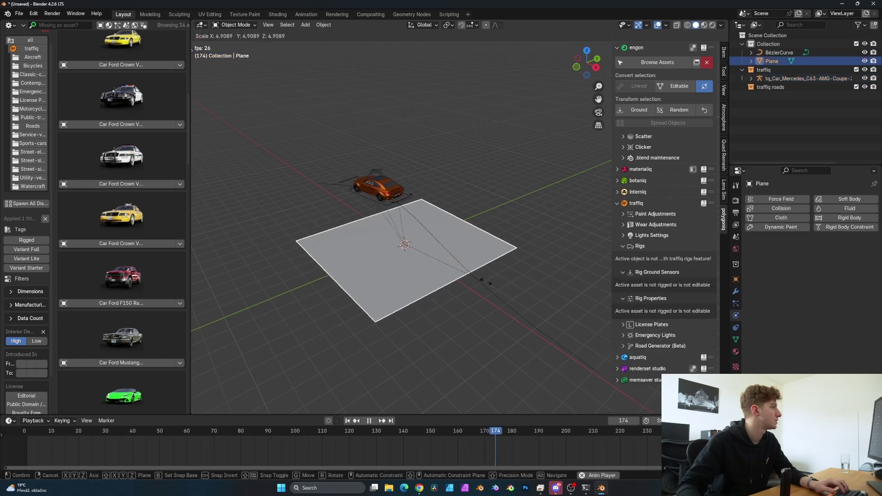
left_click(552, 313)
key("s")
left_click(493, 267)
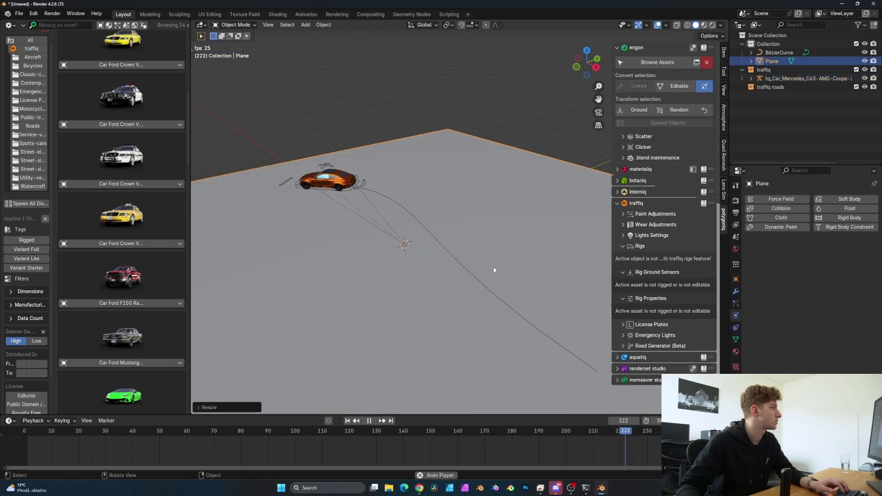
scroll(493, 267, "down", 2)
scroll(500, 291, "up", 4)
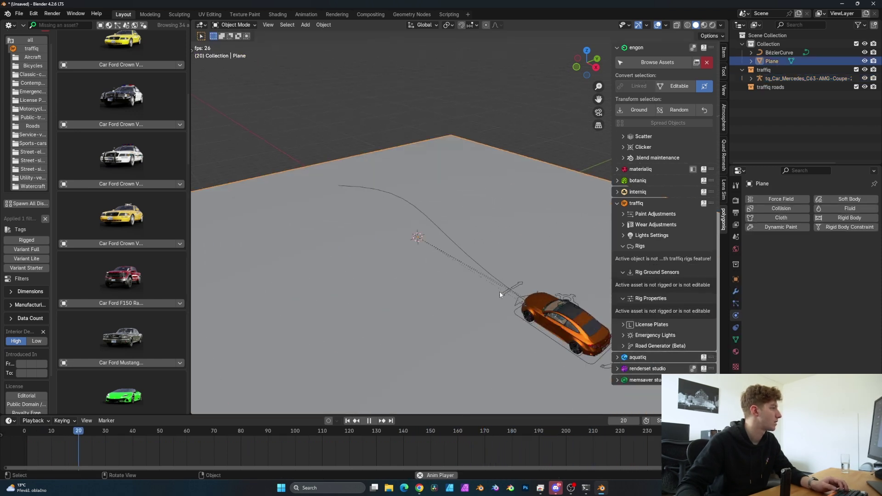
scroll(532, 292, "down", 4)
key("ctrl+a")
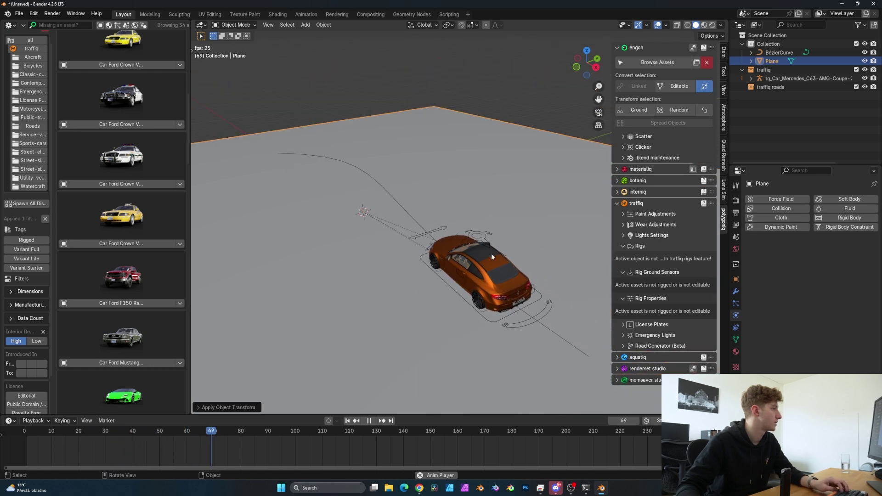
Step: Select the car rig and inspect the front wheel and body up close during playback, ending with playback stopped
left_click(491, 253)
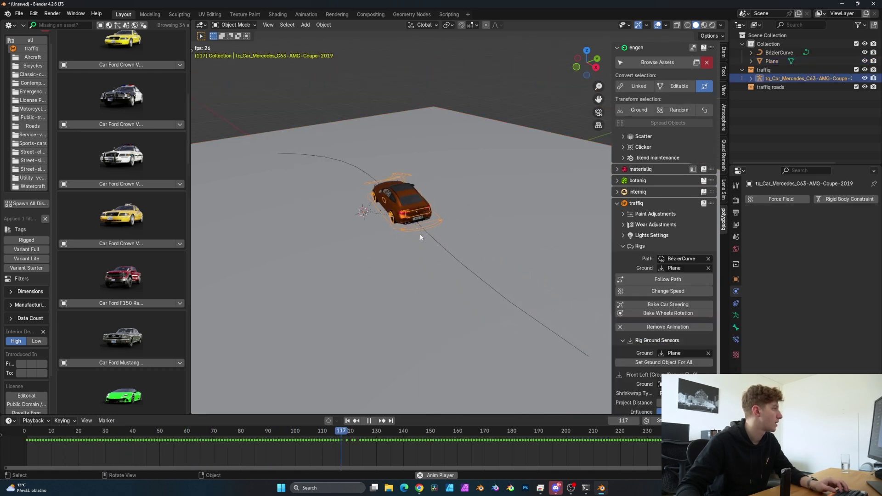
key("KP_Decimal")
middle_click_drag(597, 188, 672, 186)
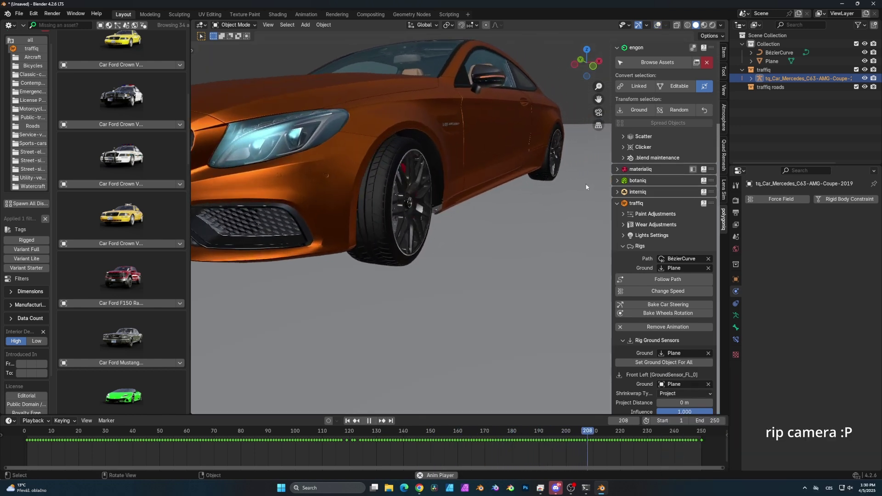
scroll(276, 311, "down", 6)
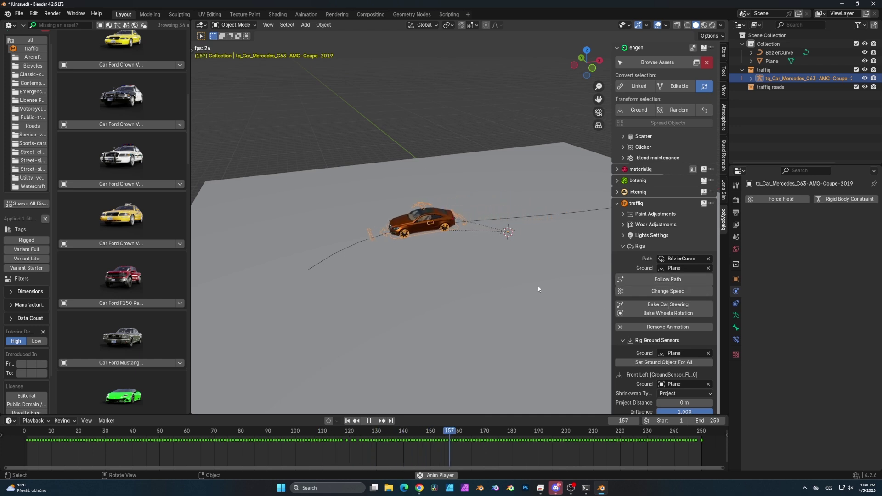
key("Escape")
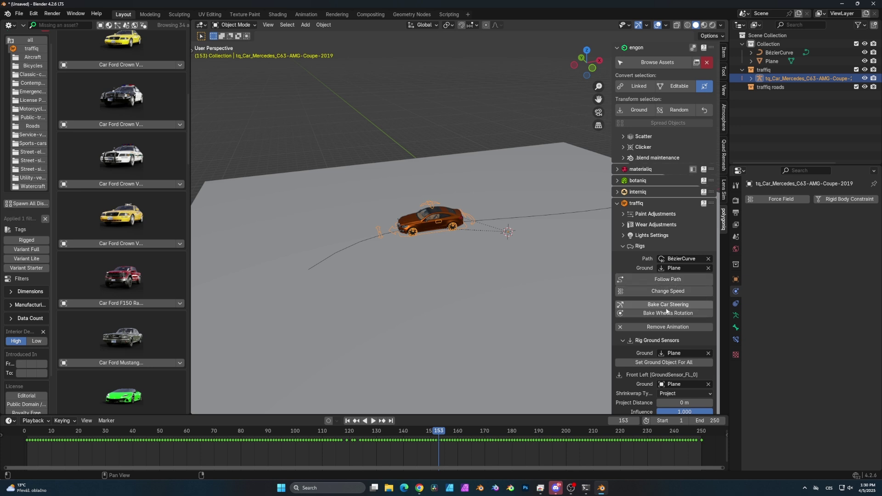
Step: Raise the car's target speed in km/h with Rebake enabled, rebaking steering and wheel rotation over frames 1 to 96
left_click(668, 292)
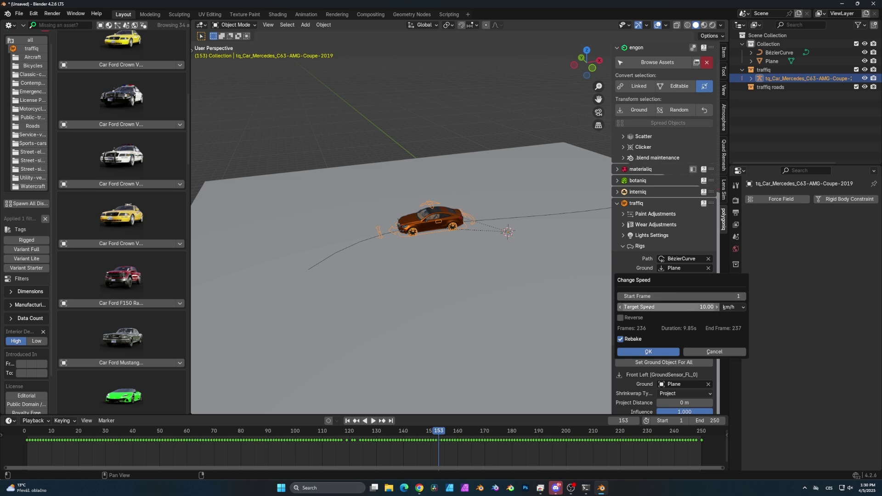
left_click(684, 307)
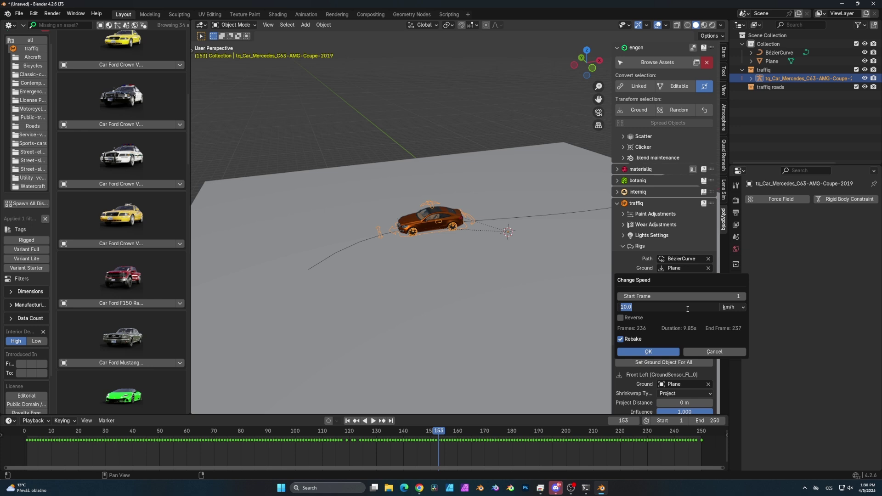
left_click(642, 353)
left_click(623, 403)
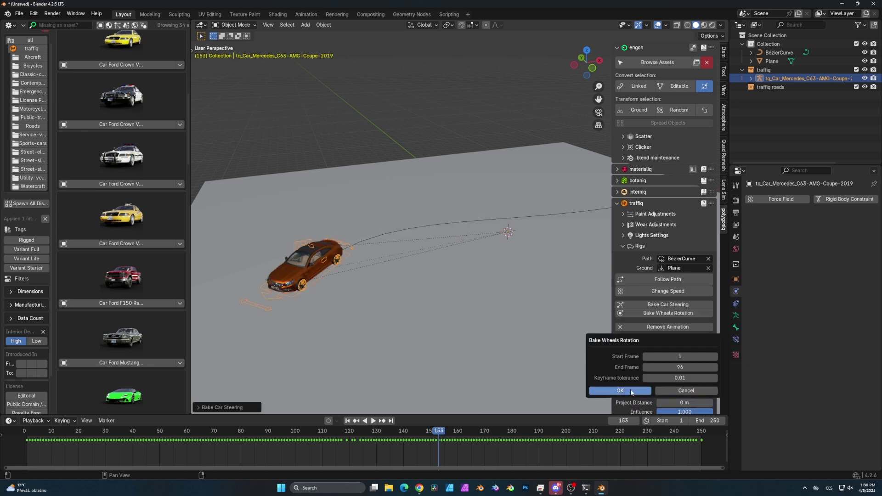
left_click(630, 392)
Step: Replay the faster animation from the start and watch the car travel along the path from the front
key("shift+Left")
key("space")
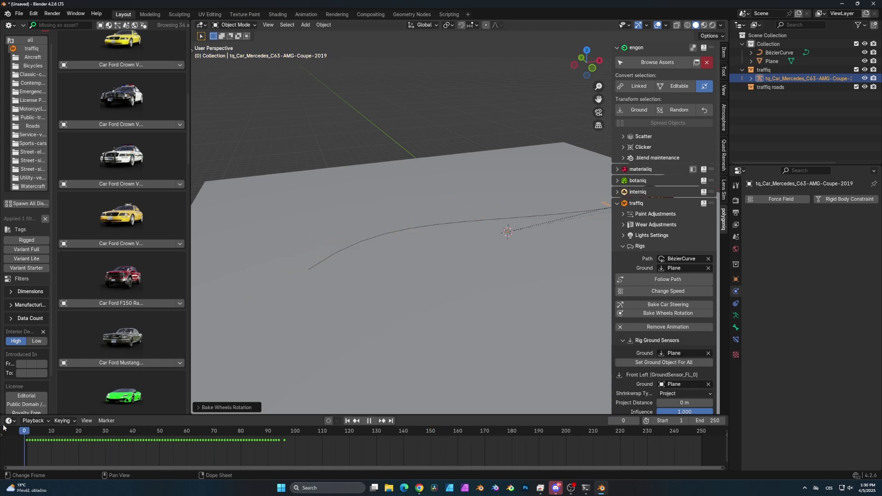
middle_click_drag(446, 291, 491, 271)
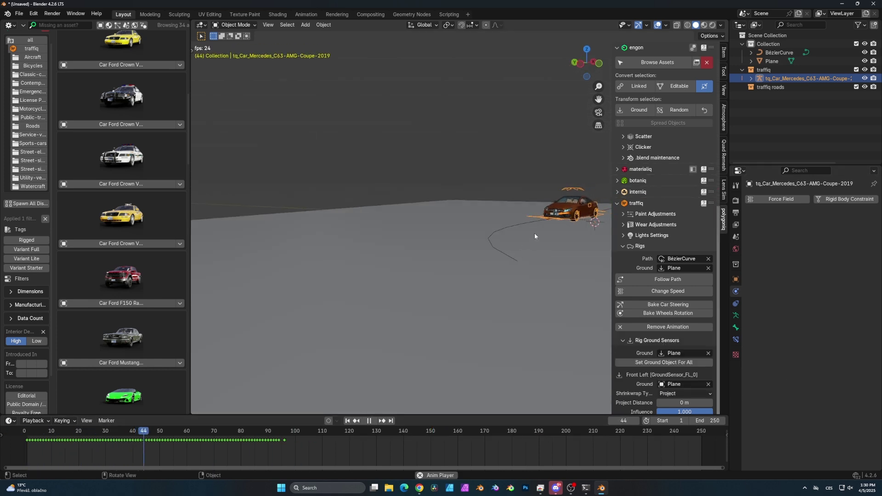
scroll(532, 233, "up", 2)
scroll(523, 228, "down", 2)
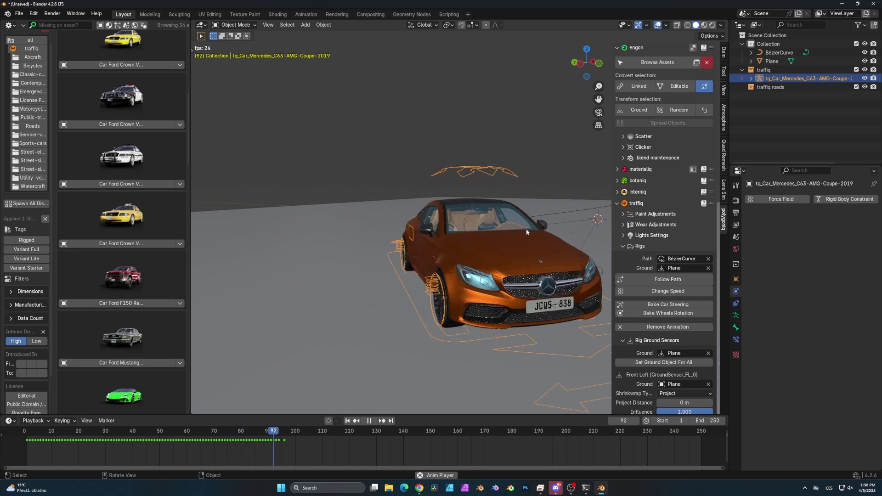
middle_click_drag(575, 293, 532, 312, "shift")
key("shift+Left")
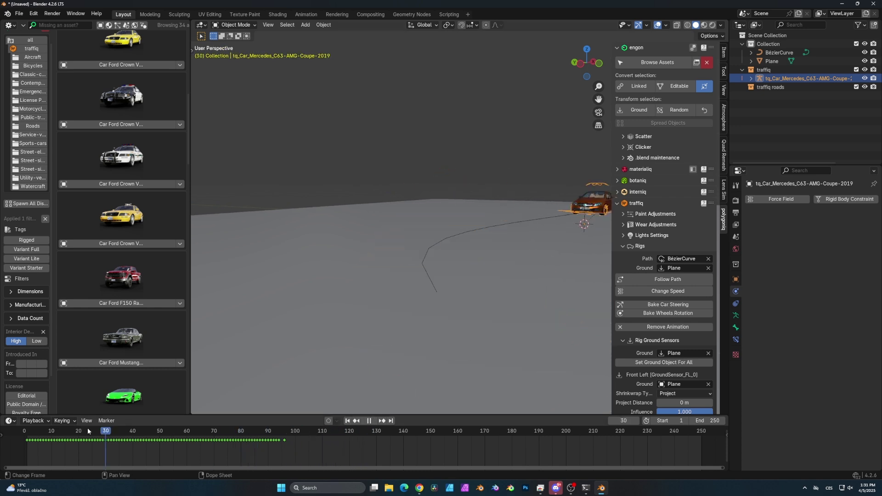
Step: Subdivide the ground plane's mesh six times into a dense grid and return to Object Mode
left_click(483, 287)
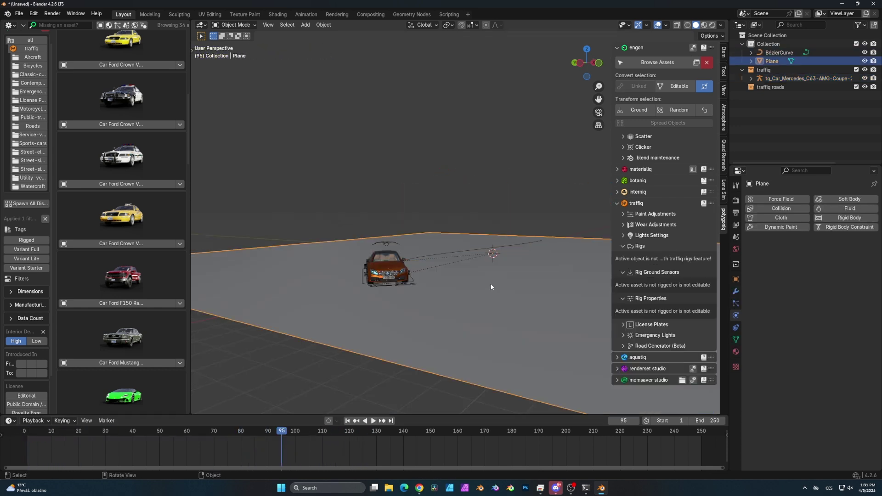
key("Tab")
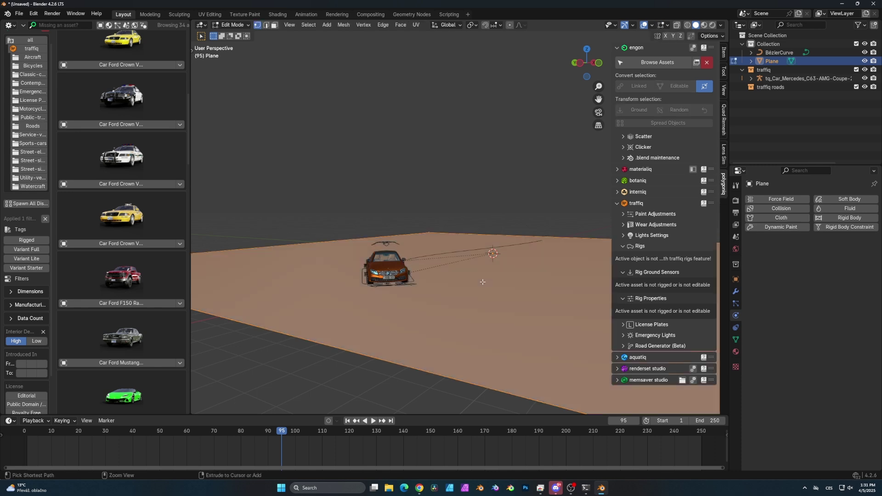
key("ctrl+e")
left_click(478, 299)
key("ctrl+e")
left_click(480, 300)
key("ctrl+e")
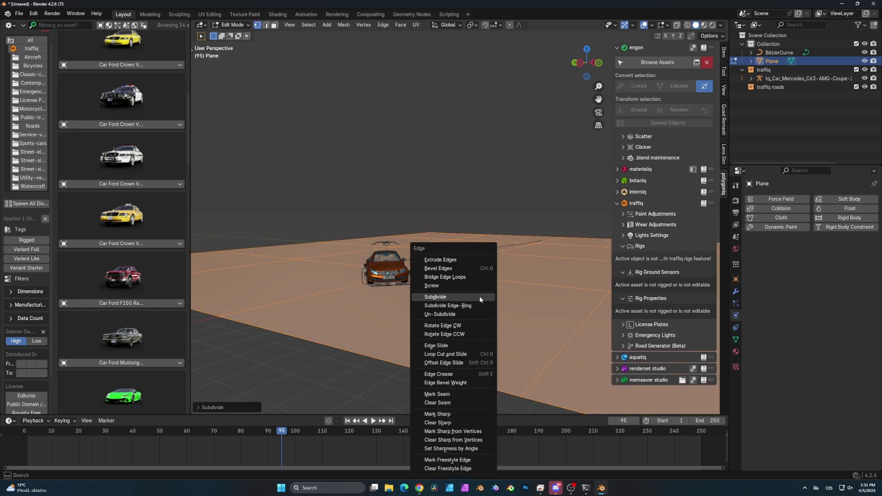
left_click(480, 299)
key("ctrl+e")
left_click(480, 299)
key("ctrl+e")
left_click(480, 299)
key("ctrl+e")
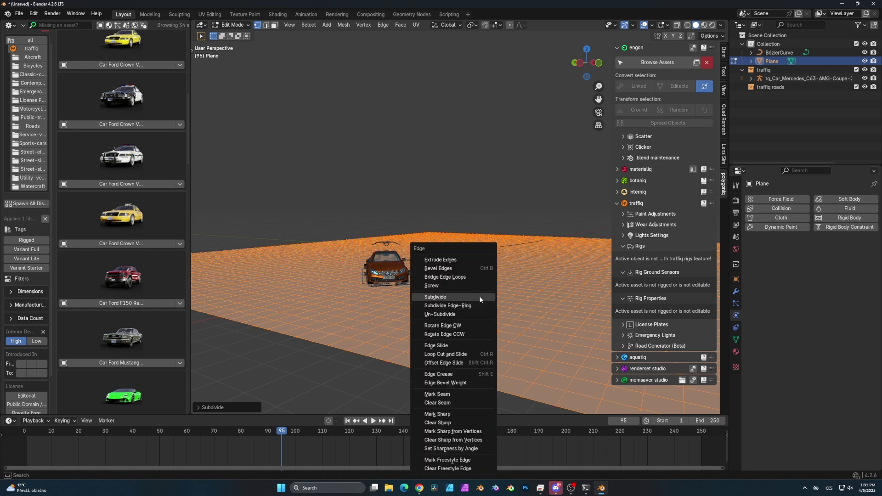
left_click(480, 299)
key("Tab")
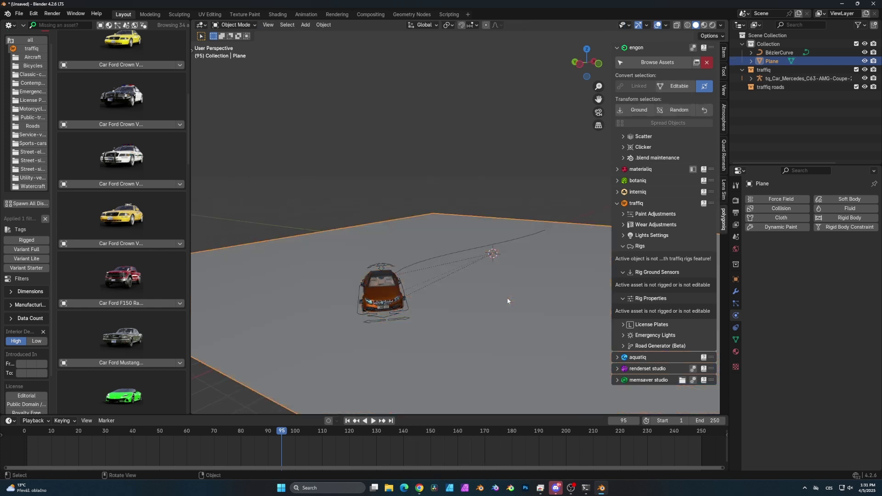
Step: Add a Displace modifier to the ground plane and create a new texture for it
left_click(735, 291)
left_click(794, 202)
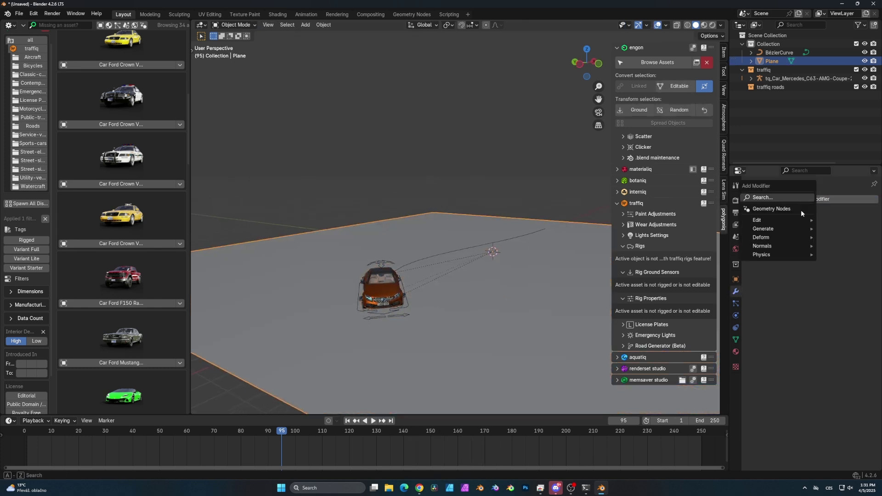
left_click(780, 227)
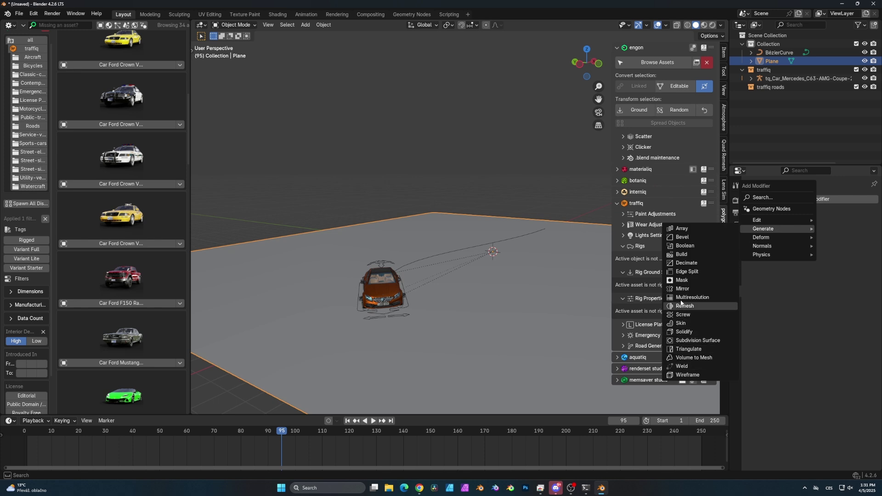
mouse_move(752, 239)
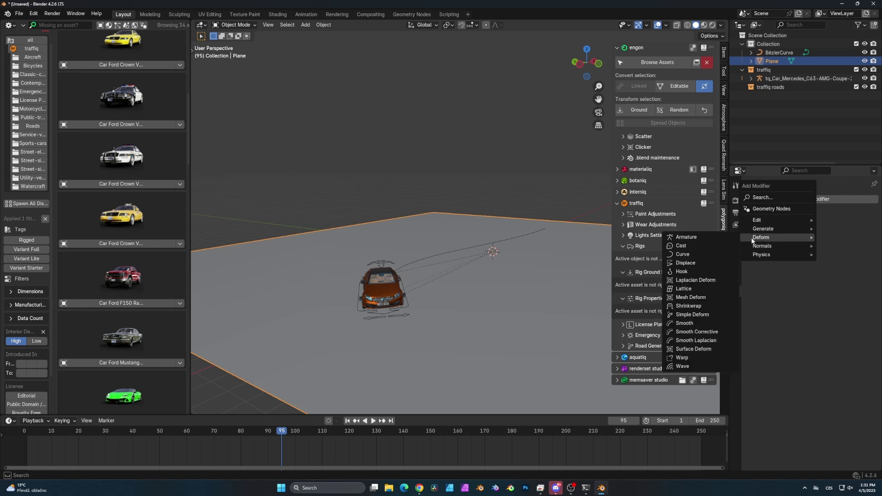
left_click(681, 265)
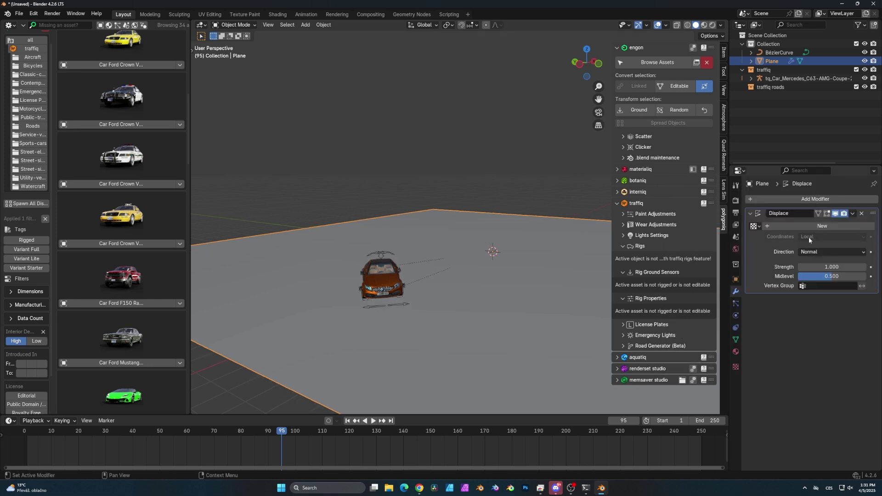
left_click(821, 226)
Step: Change the displacement texture's type to Clouds and increase its noise size for broader bumps
left_click(735, 368)
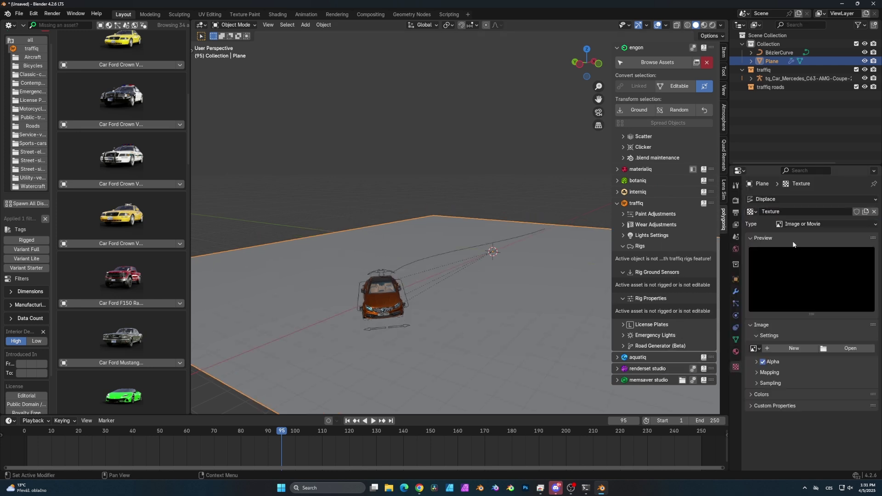
left_click(807, 224)
left_click(799, 253)
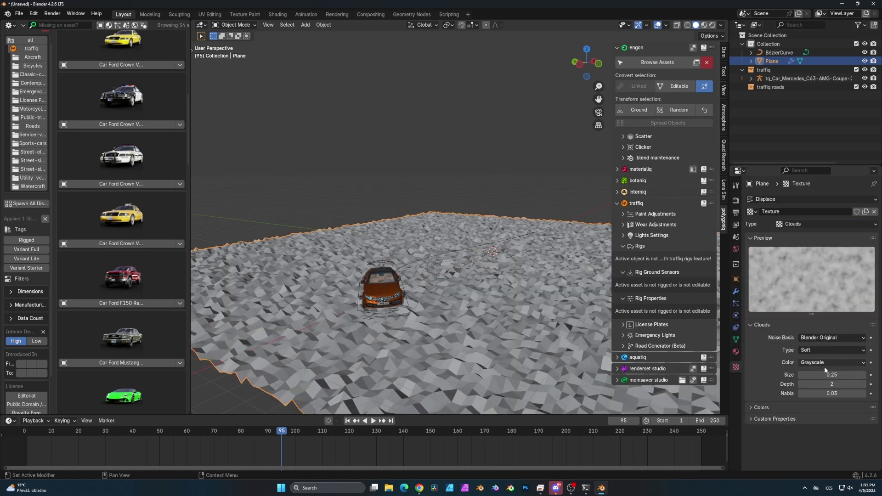
mouse_move(831, 374)
left_mouse_down()
mouse_move(811, 374)
mouse_move(875, 375)
mouse_move(804, 376)
mouse_move(825, 375)
left_mouse_up()
Step: Return to the Displace modifier settings and apply Shade Smooth to the displaced ground plane
left_click(736, 290)
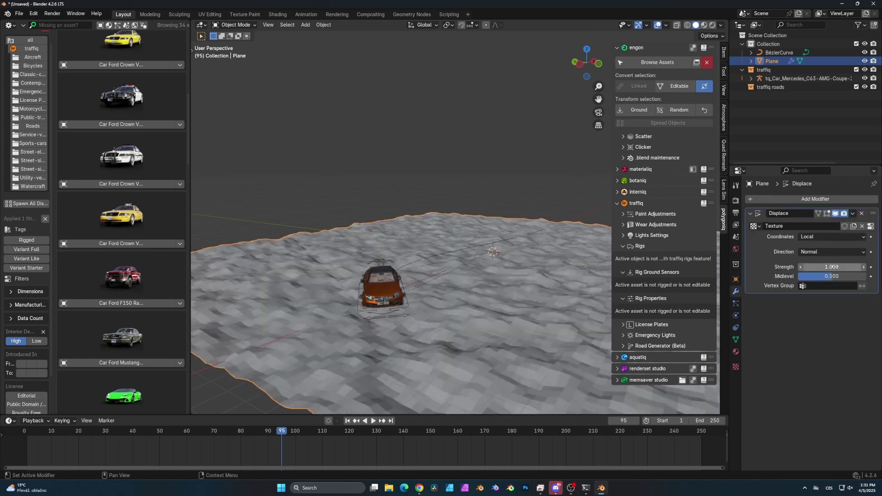
right_click(579, 284)
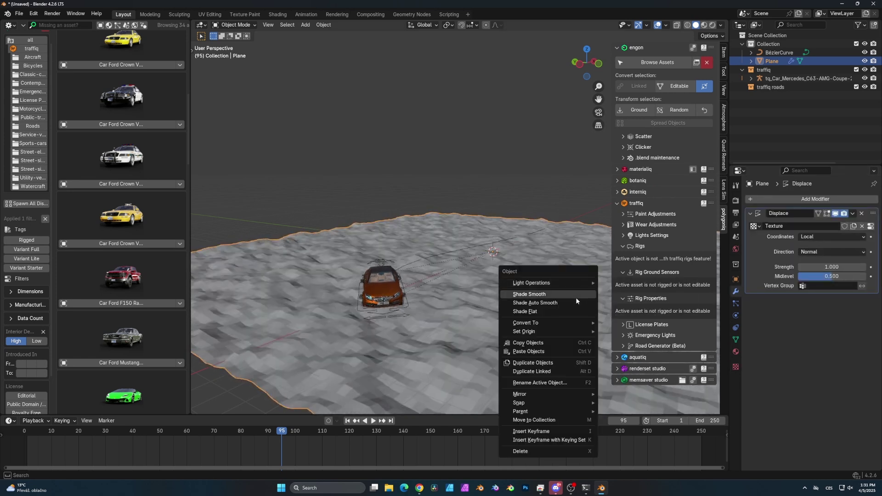
mouse_move(561, 331)
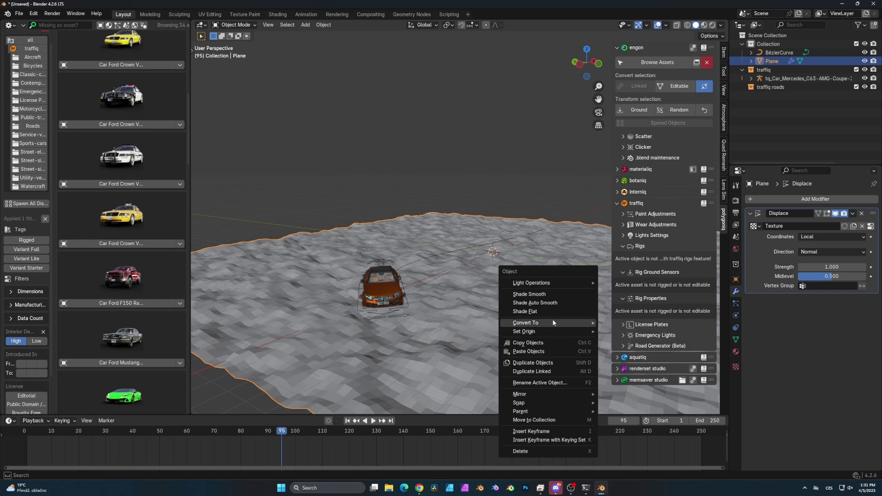
left_click(554, 294)
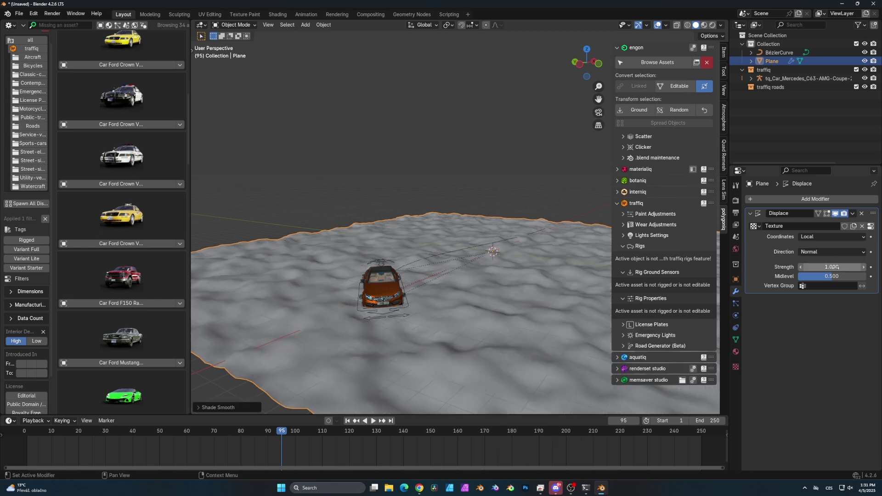
Step: Reduce the Displace modifier's strength on the ground plane to 0.440
left_click_drag(831, 266, 809, 267)
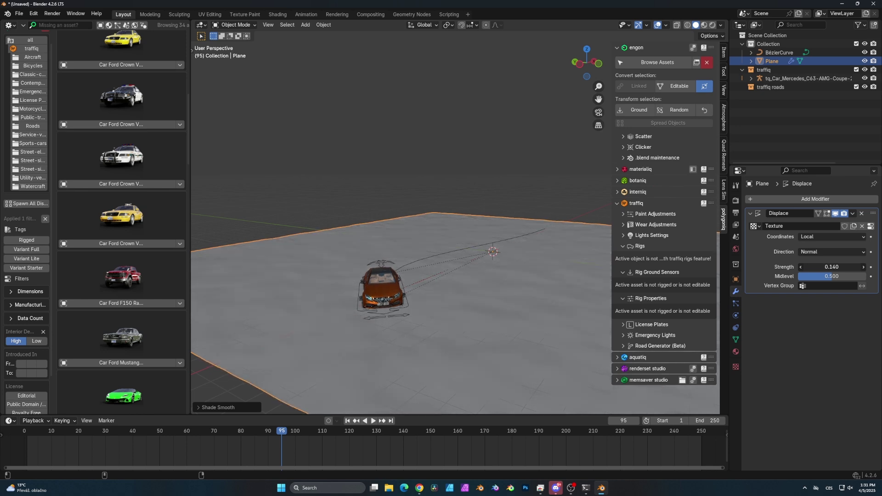
mouse_move(832, 267)
left_mouse_down()
mouse_move(857, 267)
mouse_move(827, 267)
left_mouse_up()
scroll(428, 291, "up", 4)
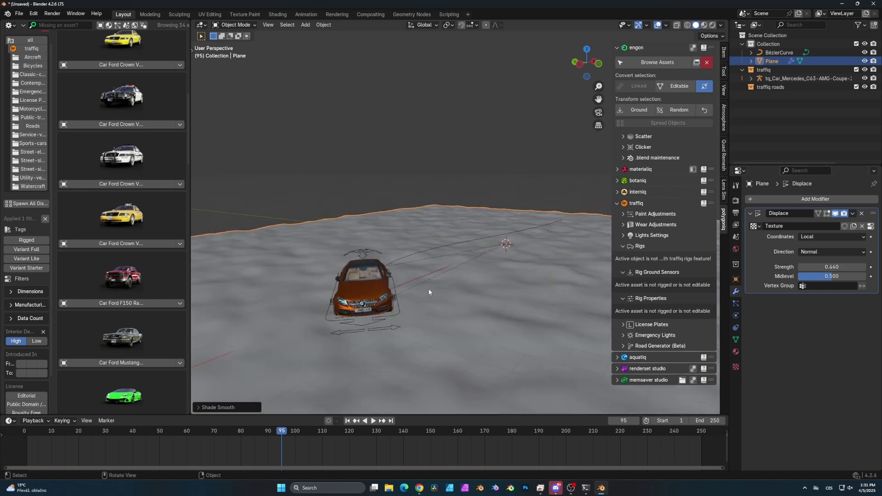
Step: Play the animation from about frame 21 and examine how the car drives over the bumpy ground
key("space")
left_click_drag(303, 428, 78, 431)
key("space")
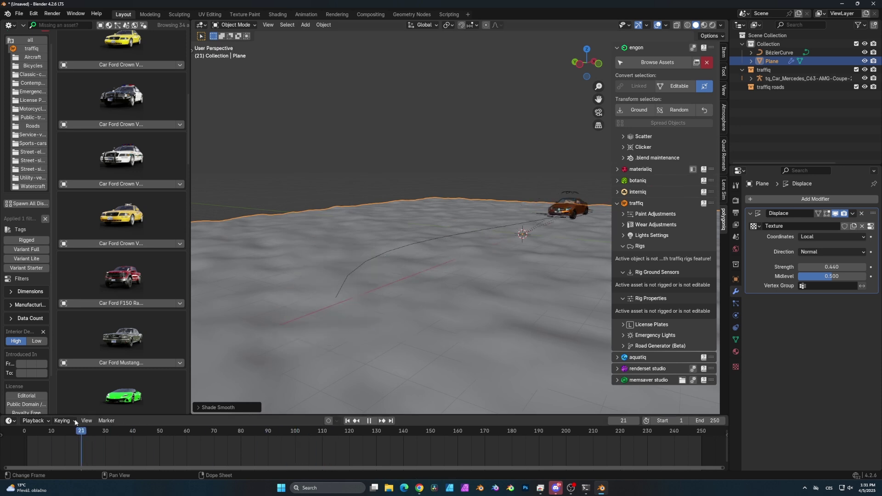
scroll(519, 245, "up", 3)
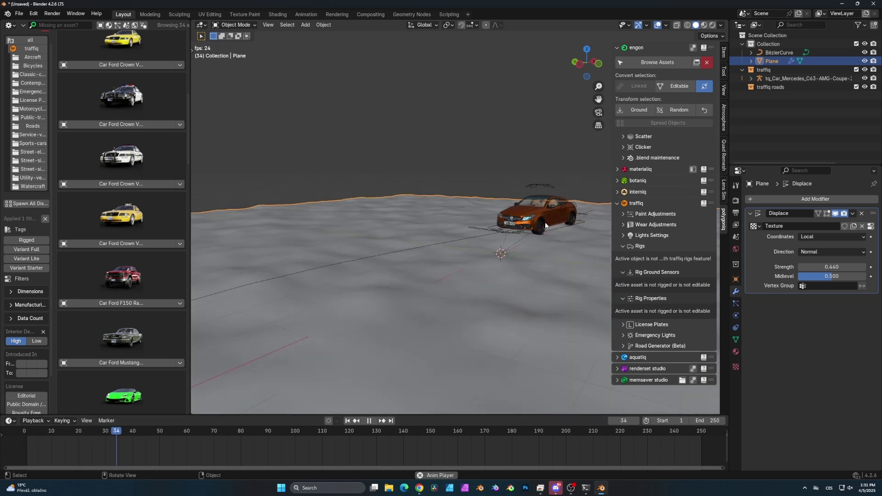
scroll(505, 239, "up", 2)
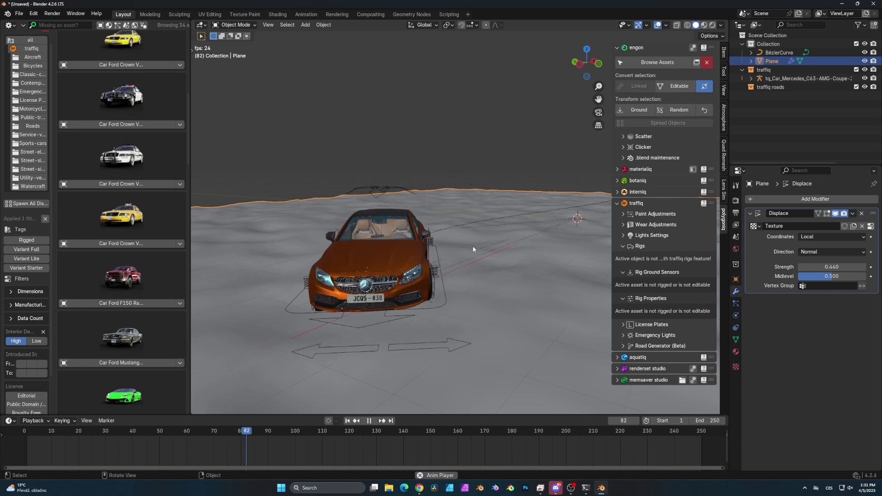
key("space")
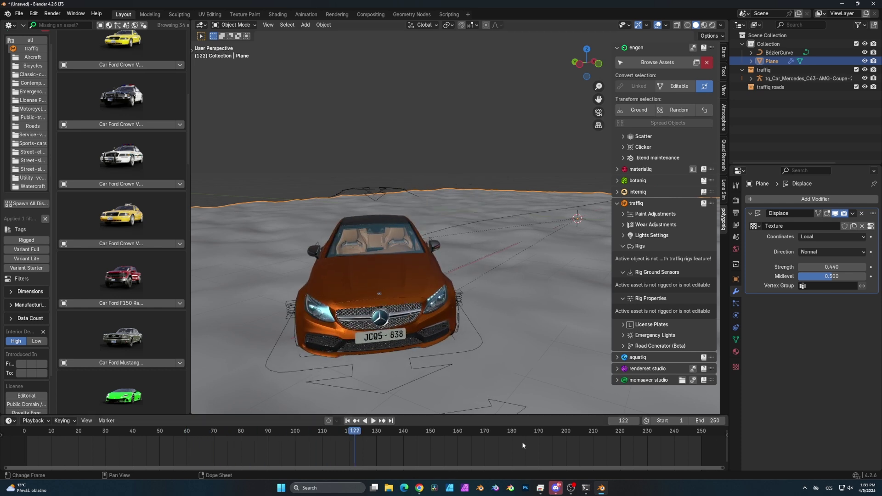
Step: Set the animation's end frame to 90 and replay it with the 3D viewport's sidebar hidden
type("90")
key("Return")
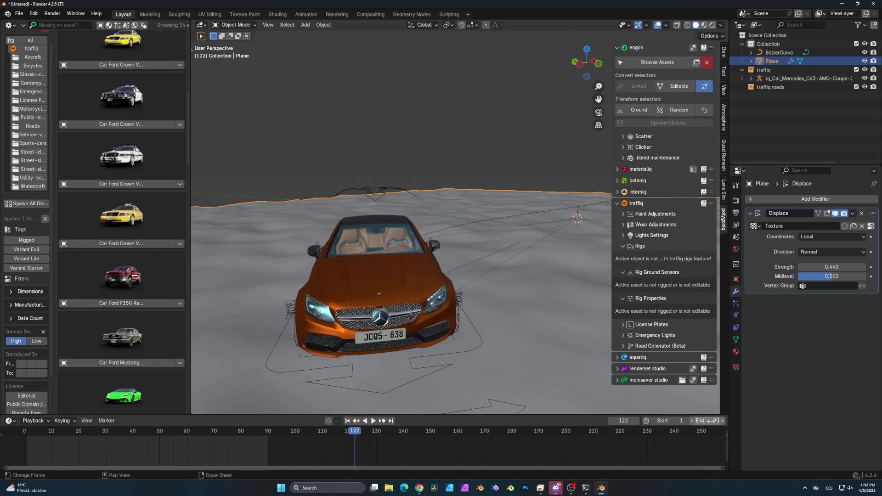
key("space")
scroll(506, 213, "down", 2)
key("n")
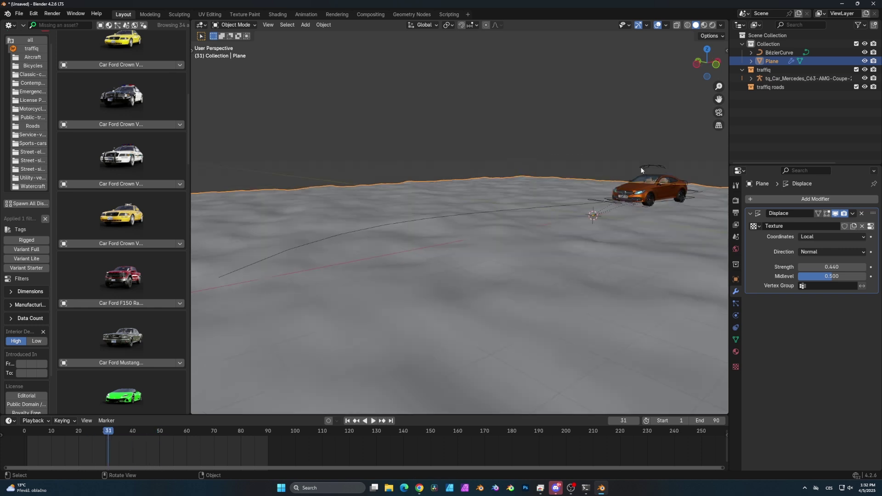
Step: Select the car rig, enter Pose Mode and move the current frame to 25
left_click(642, 169)
key("ctrl+Tab")
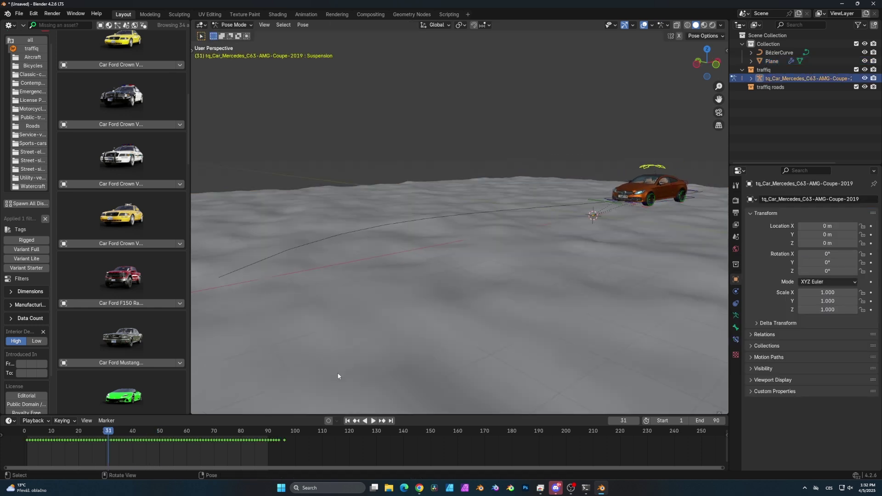
middle_click_drag(237, 452, 415, 454)
scroll(416, 450, "up", 4)
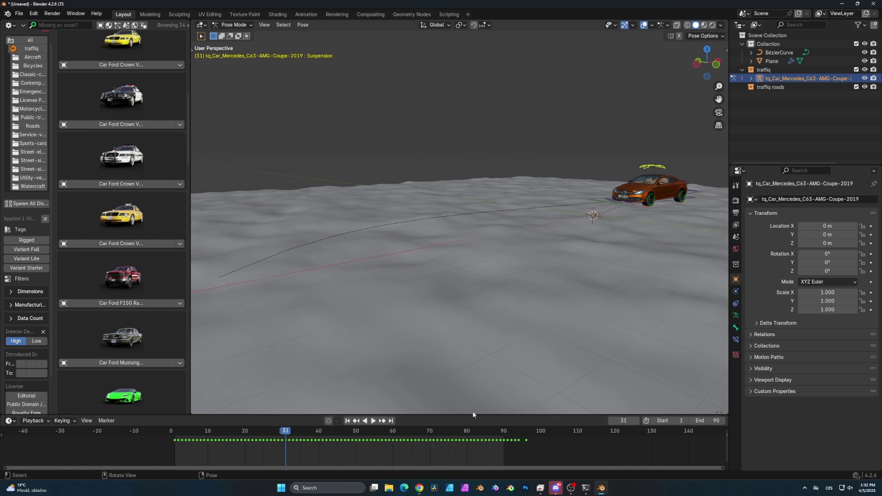
scroll(586, 333, "up", 1)
mouse_move(587, 333)
middle_mouse_down("shift")
mouse_move(659, 171)
mouse_move(587, 297)
mouse_move(589, 329)
middle_mouse_up("shift")
middle_click_drag(655, 199, 606, 224, "shift")
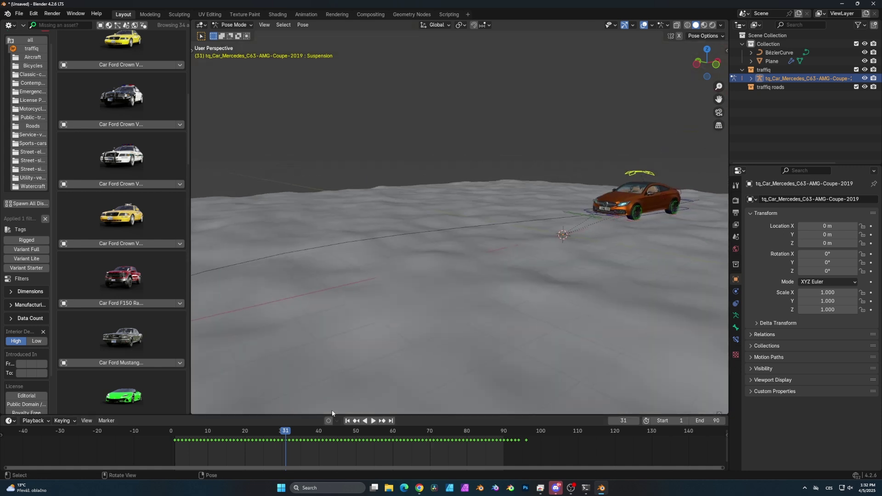
left_click_drag(281, 432, 263, 433)
Step: Try moving the rig's Suspension control freely at frame 25 and return to Object Mode
key("g")
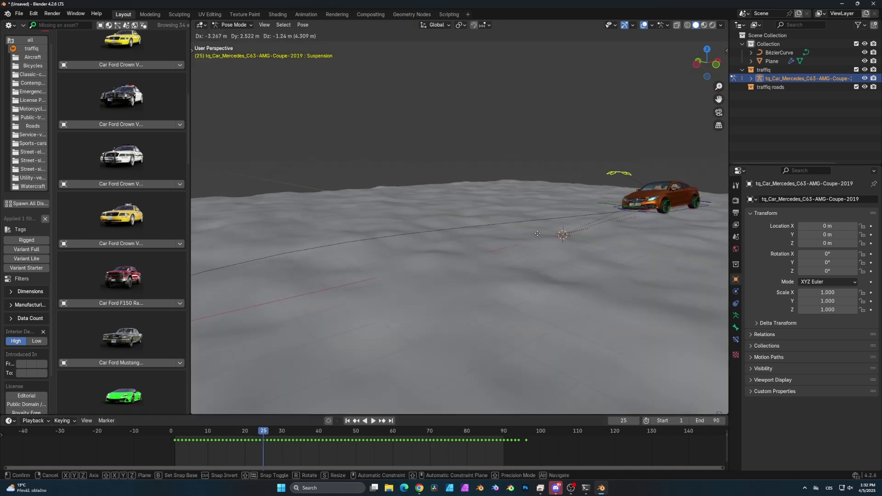
left_click(607, 203)
middle_click_drag(652, 216, 646, 249)
key("ctrl+Tab")
scroll(643, 244, "down", 2)
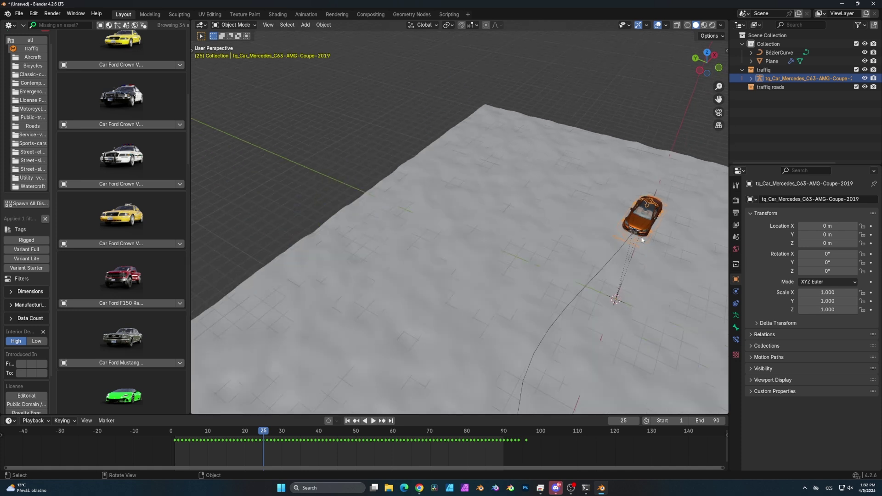
Step: Switch to the front view and add a camera to the scene
key("KP_1")
key("shift+a")
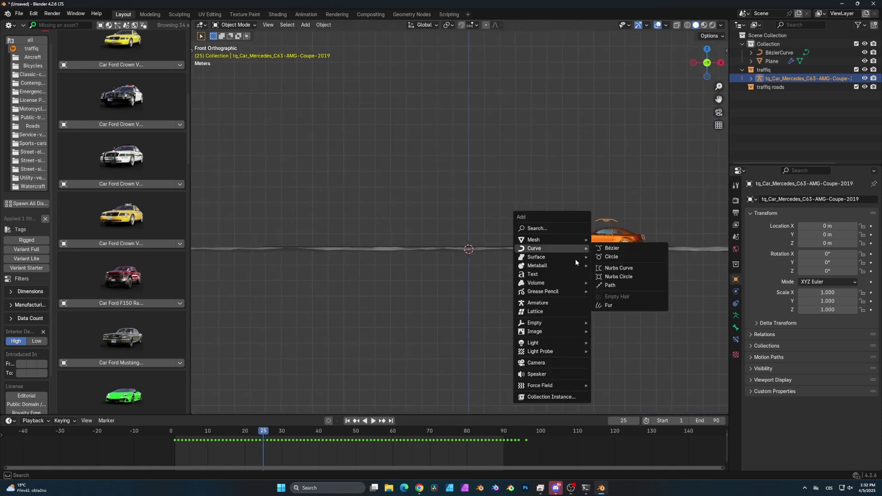
left_click(554, 362)
middle_click_drag(619, 357, 495, 252)
Step: Move the new camera to about Y -5.52 m and Z 2 m, and rotate it to about -38.4° around Z
key("g")
key("y")
left_click(528, 296)
key("g")
key("z")
left_click(544, 278)
key("r")
key("z")
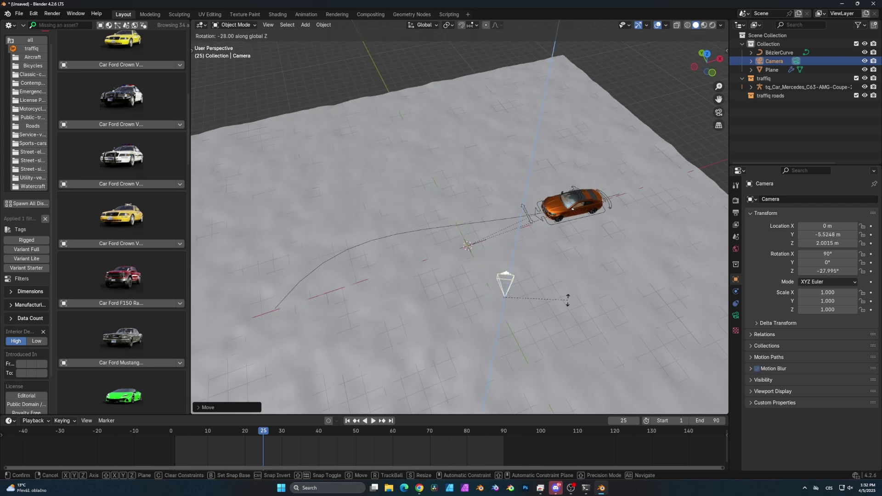
left_click(568, 299)
Step: Parent the camera to the car rig's Root bone in Pose Mode using the Bone option
left_click(549, 224, "shift")
key("ctrl+Tab")
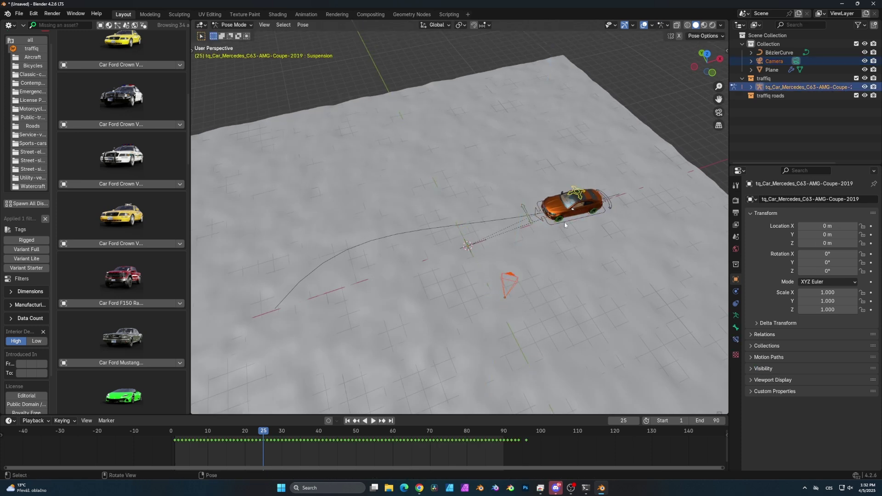
middle_click_drag(564, 222, 567, 196)
scroll(567, 207, "up", 3)
left_click(589, 213)
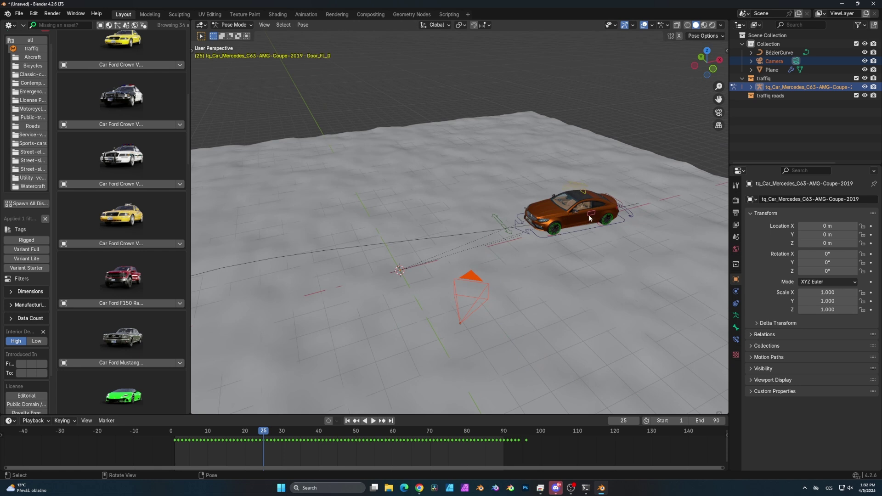
middle_click_drag(570, 232, 570, 227)
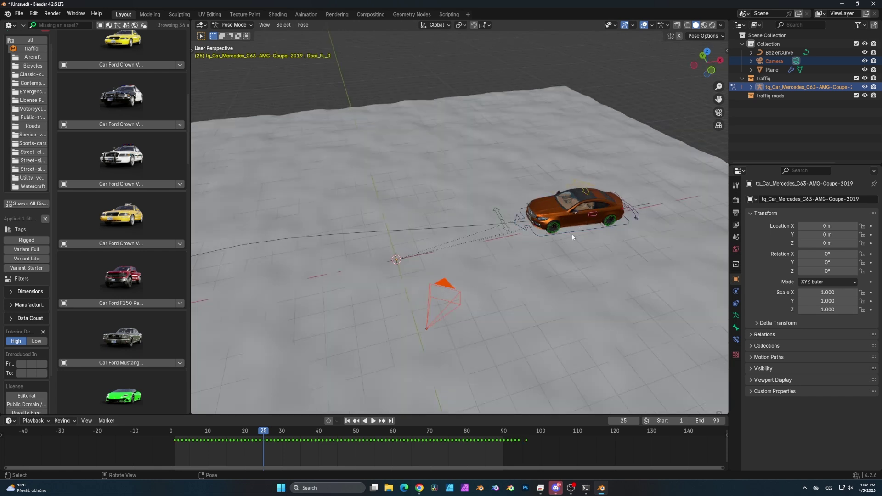
key("ctrl+p")
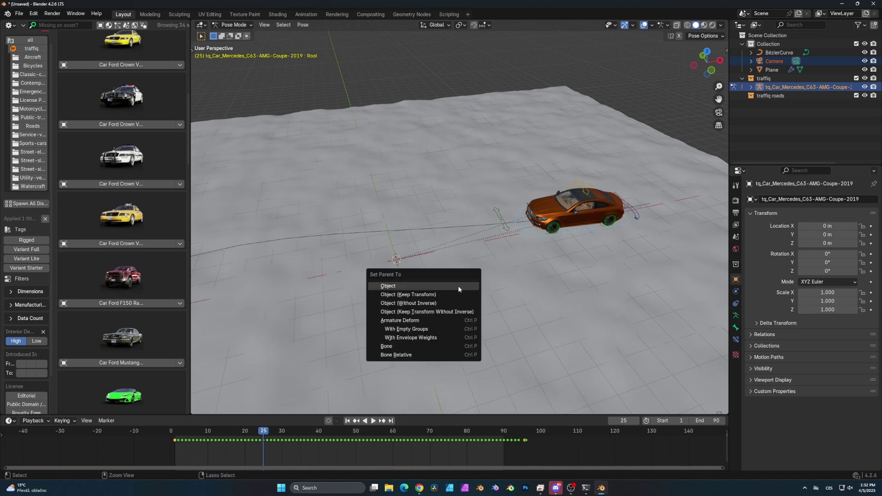
left_click(429, 346)
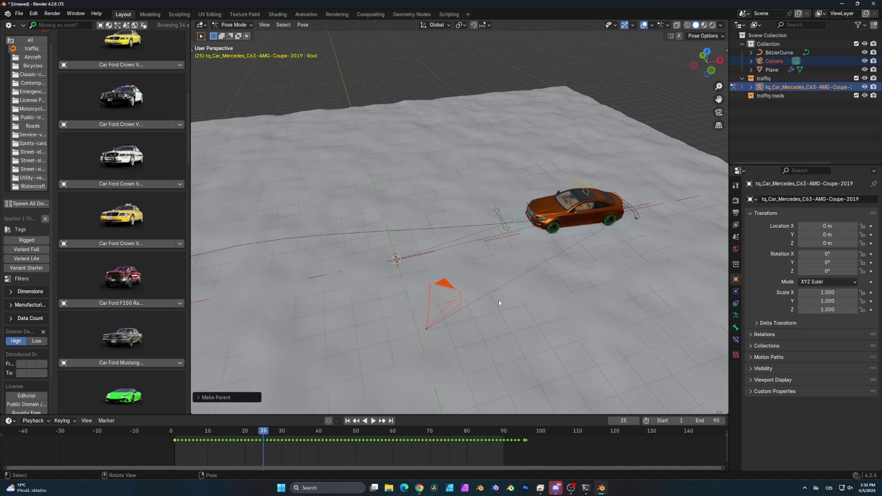
Step: Return to Object Mode, select the camera, look through it and play the animation
key("ctrl+Tab")
left_click(453, 289)
key("KP_0")
key("space")
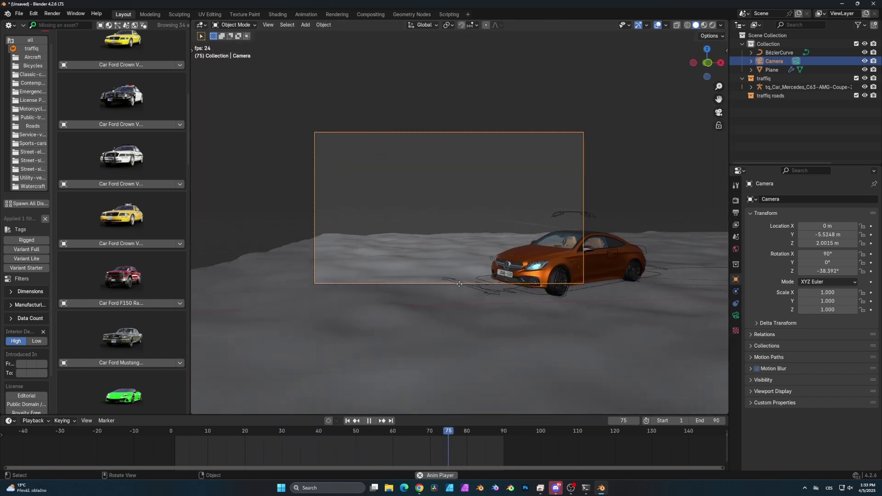
Step: Reposition the camera to about X 1.86 m, Y -5.69 m and Z 1.07 m to frame the car
key("g")
key("z")
left_click(457, 345)
key("g")
key("x")
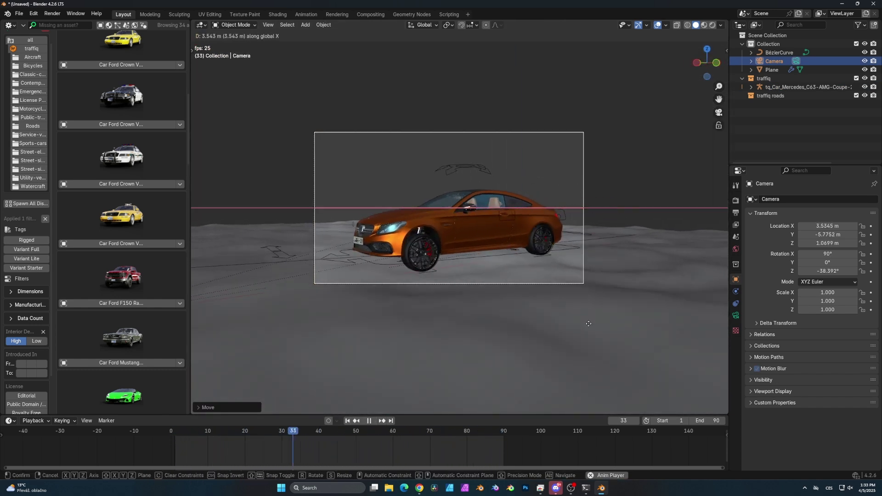
left_click(537, 338)
key("g")
key("shift+z")
left_click(537, 305)
Step: Rotate the camera to about -47.2° around Z so the whole car sits in the frame
key("r")
key("z")
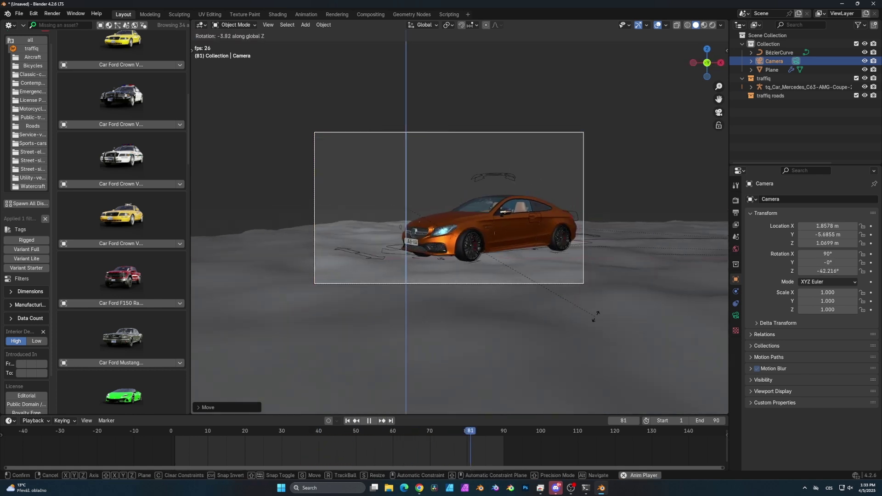
left_click(610, 308)
scroll(473, 250, "up", 3)
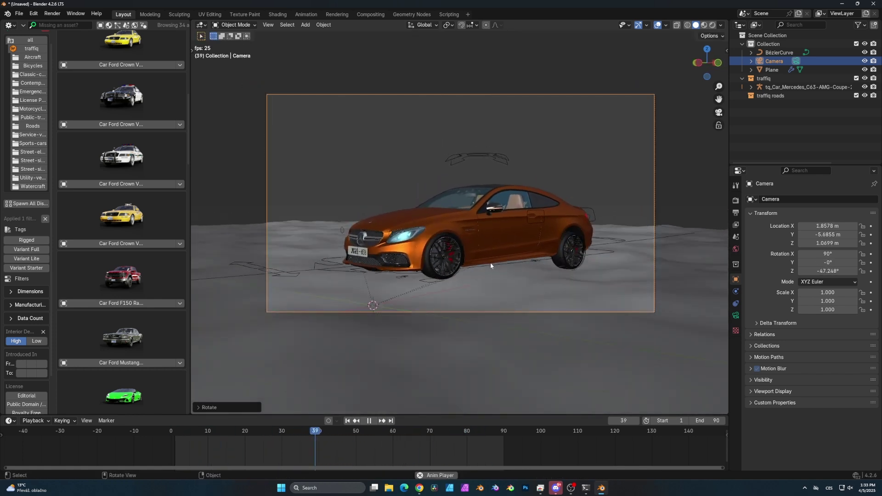
Step: Replay the animation from its beginning through the camera to watch the wheels and suspension
key("space")
left_click_drag(379, 430, 132, 431)
key("space")
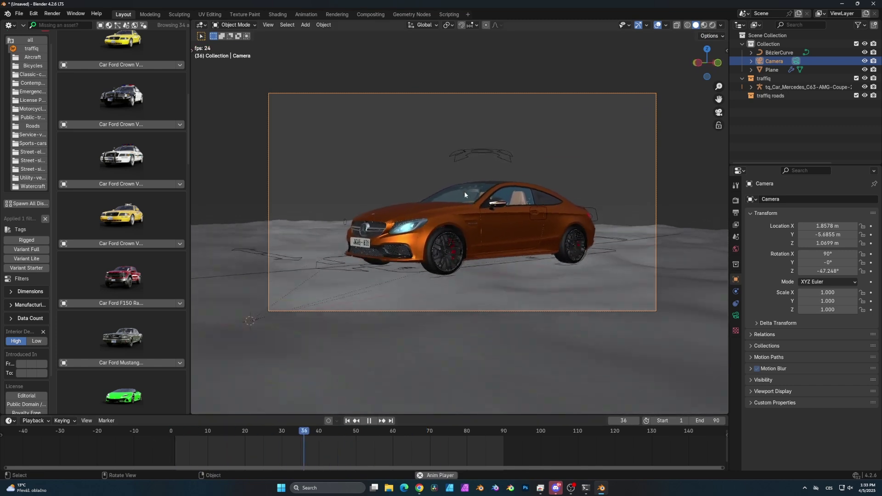
Step: Move the car rig's Suspension control in Pose Mode during playback, return to Object Mode and stop the animation
left_click(426, 254)
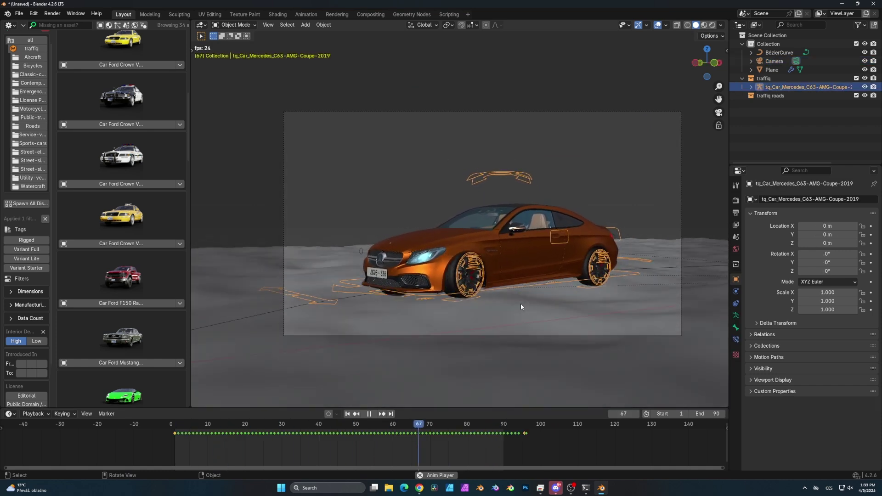
key("ctrl+Tab")
left_click(500, 179)
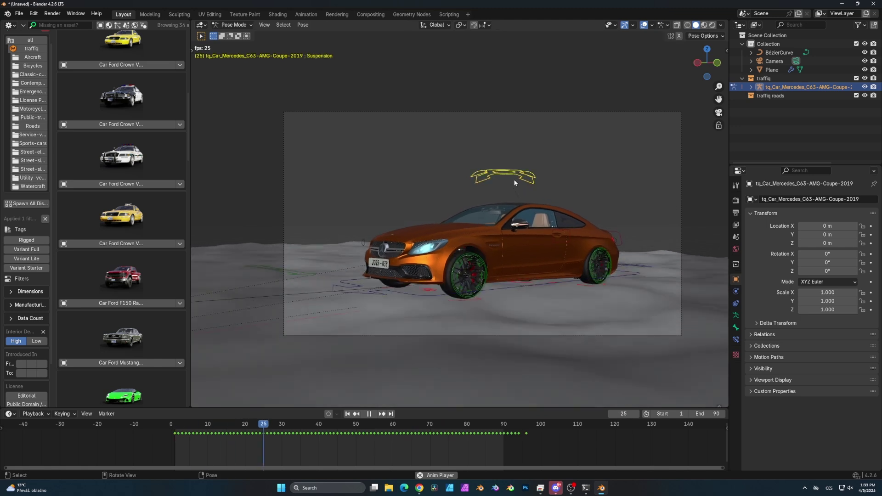
key("g")
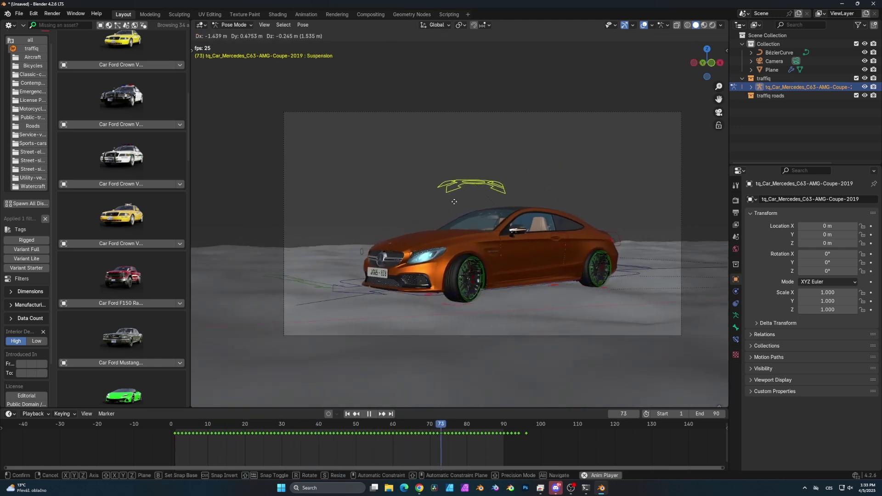
left_click(564, 175)
key("g")
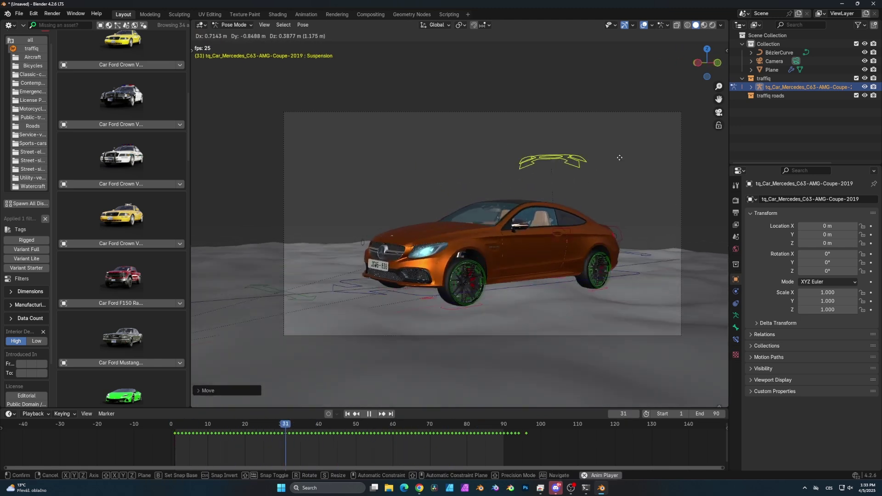
right_click(531, 148)
key("ctrl+Tab")
key("space")
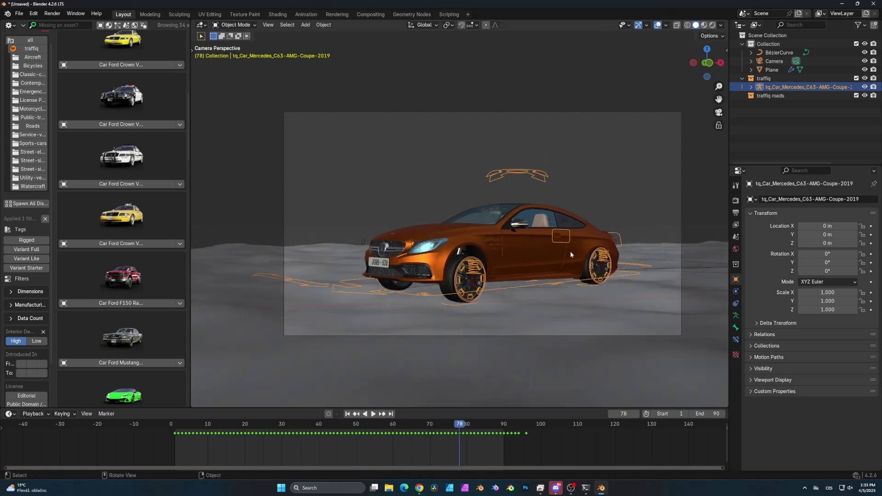
Step: Play the animation and examine the car's motion along the curve from different angles
key("space")
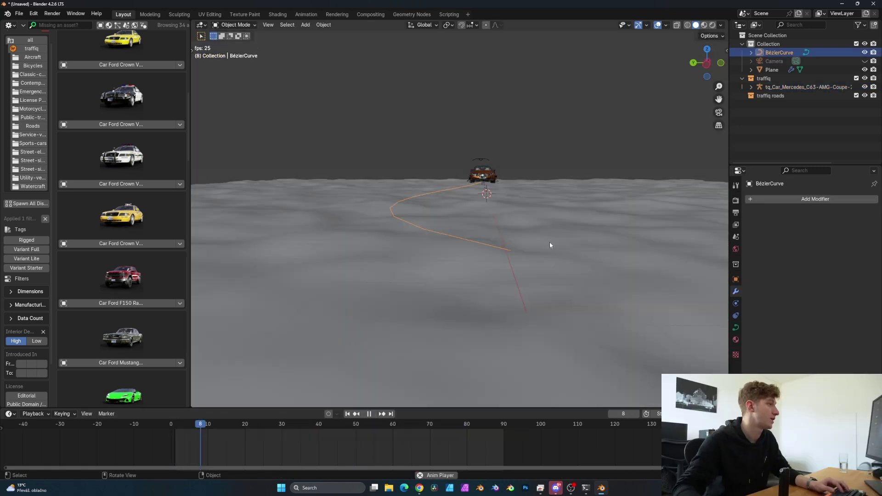
middle_click_drag(541, 236, 530, 238)
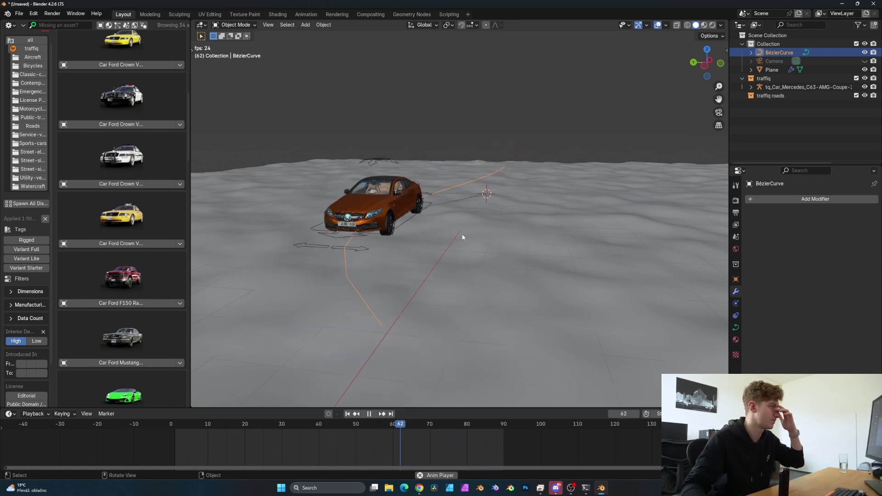
middle_click_drag(462, 236, 452, 238)
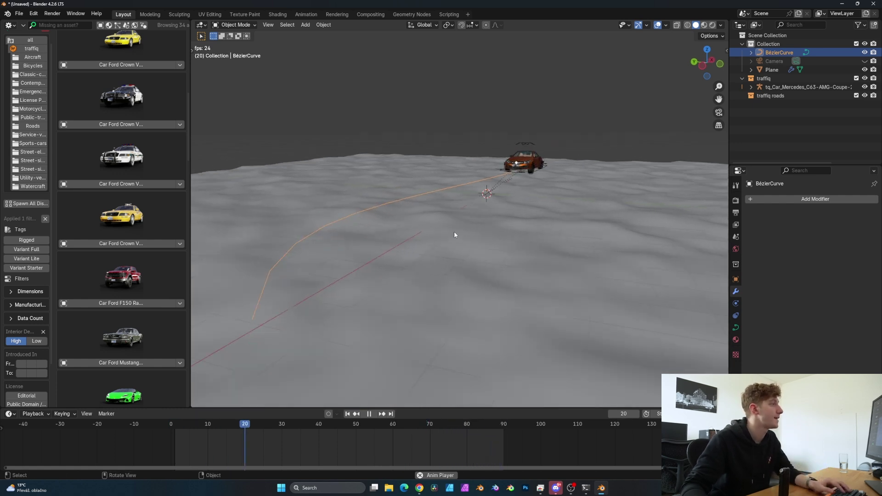
Step: Select the ground plane, stop playback and raise its Displace strength to 0.690
left_click(461, 232)
key("space")
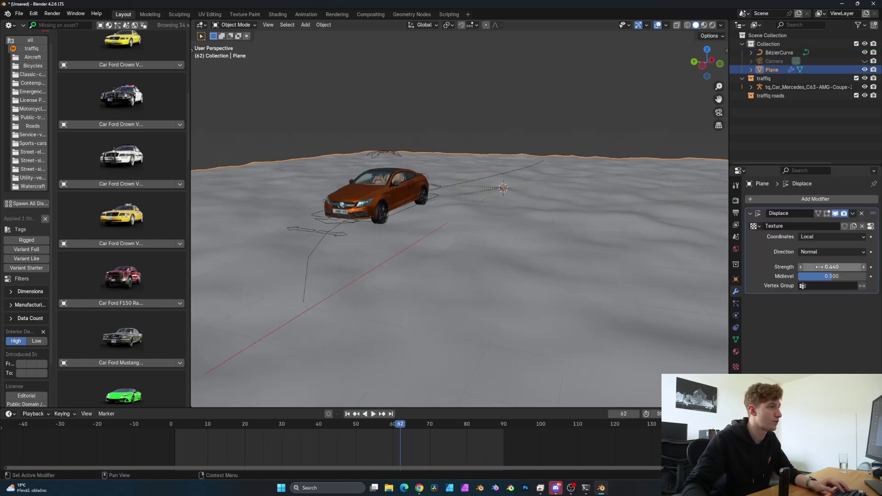
mouse_move(832, 267)
left_mouse_down()
mouse_move(850, 267)
mouse_move(812, 267)
mouse_move(820, 267)
left_mouse_up()
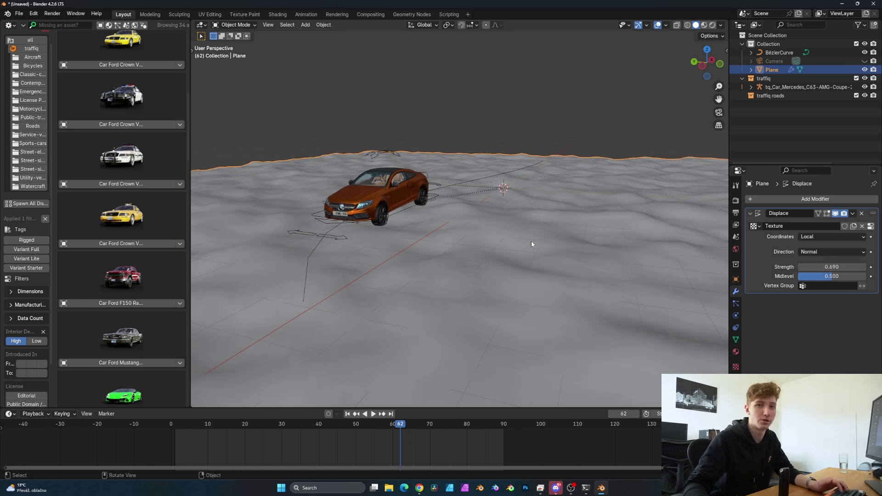
Step: Play the animation, exaggerate the ground plane's Displace strength to 13.790 and examine the terrain around the car
key("space")
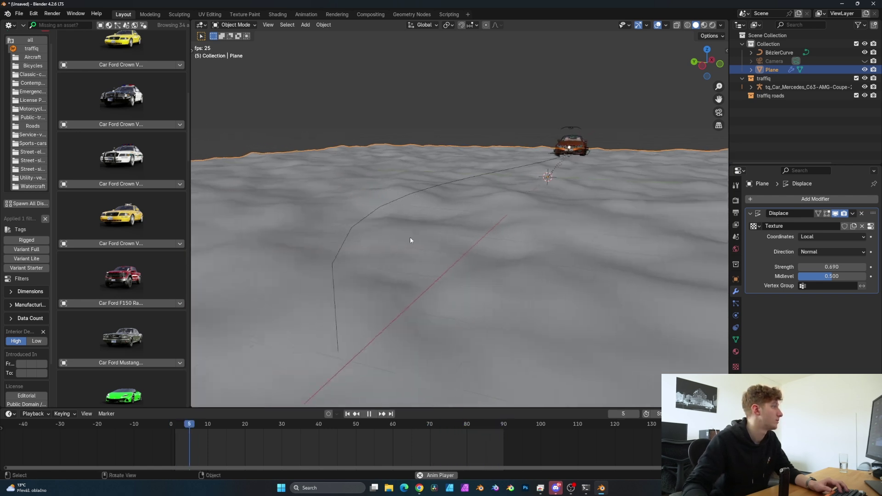
left_click_drag(819, 267, 854, 267)
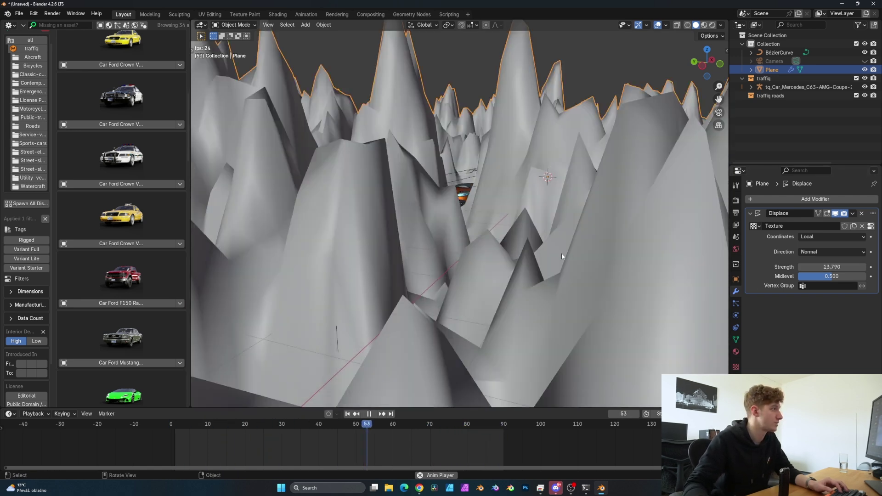
middle_click_drag(583, 258, 465, 251)
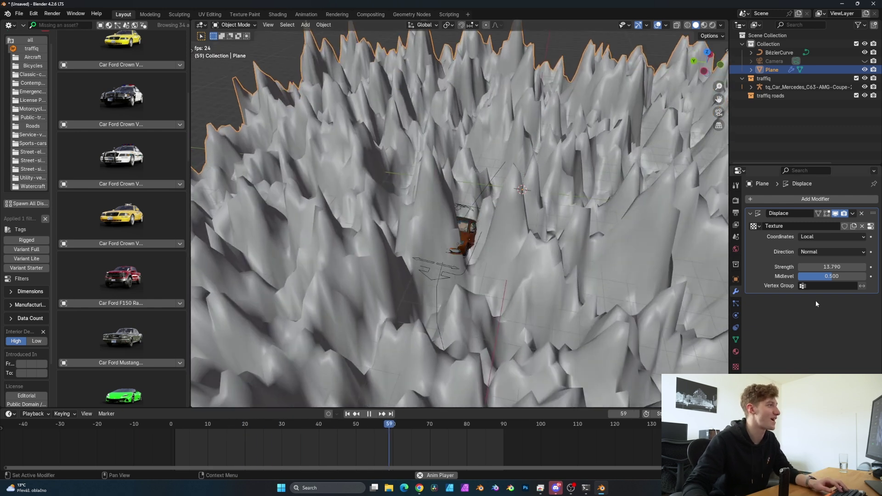
middle_click_drag(600, 320, 623, 294)
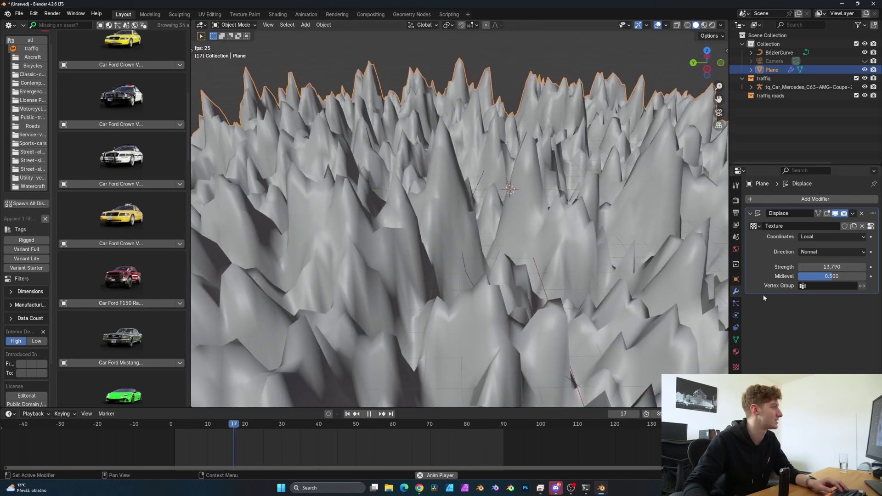
Step: Lower the ground plane's Displace strength to 1.660 and examine the car driving over the bumps
left_click_drag(825, 266, 790, 267)
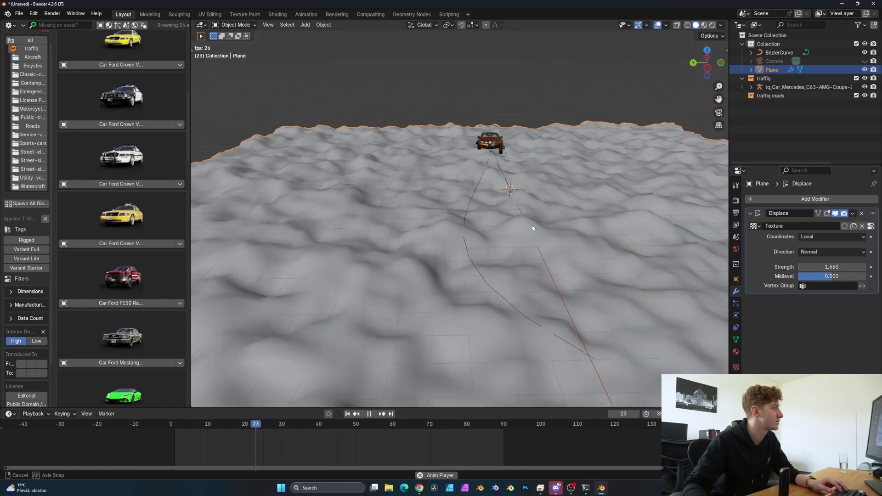
scroll(485, 176, "up", 2)
middle_click_drag(486, 175, 484, 159)
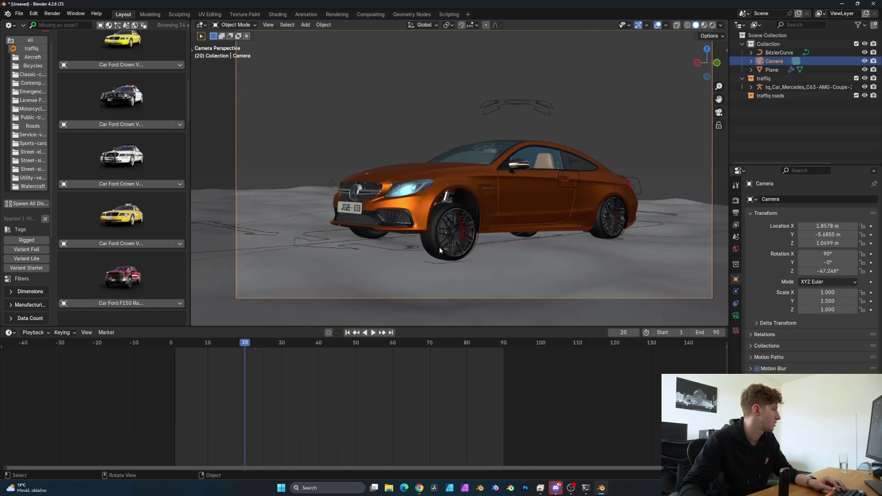
Step: Insert a transform keyframe for the camera at frame 1 and display its curves in the Graph Editor
scroll(581, 200, "down", 2)
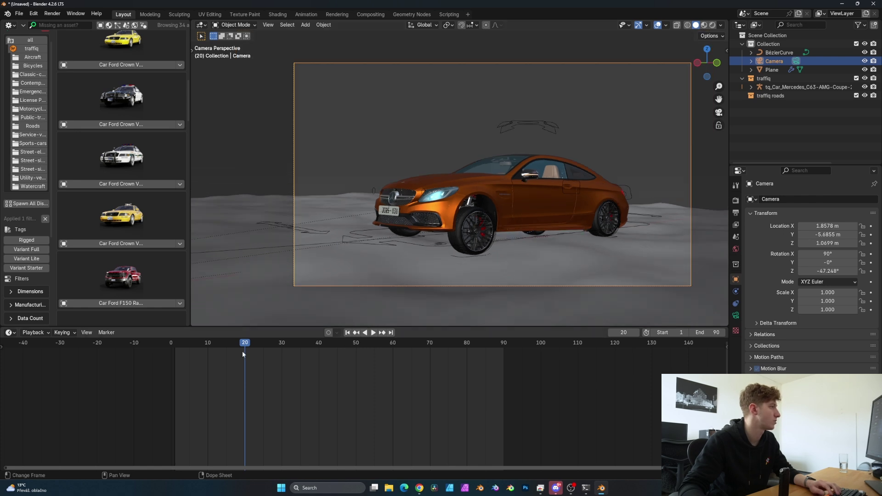
left_click_drag(244, 354, 175, 348)
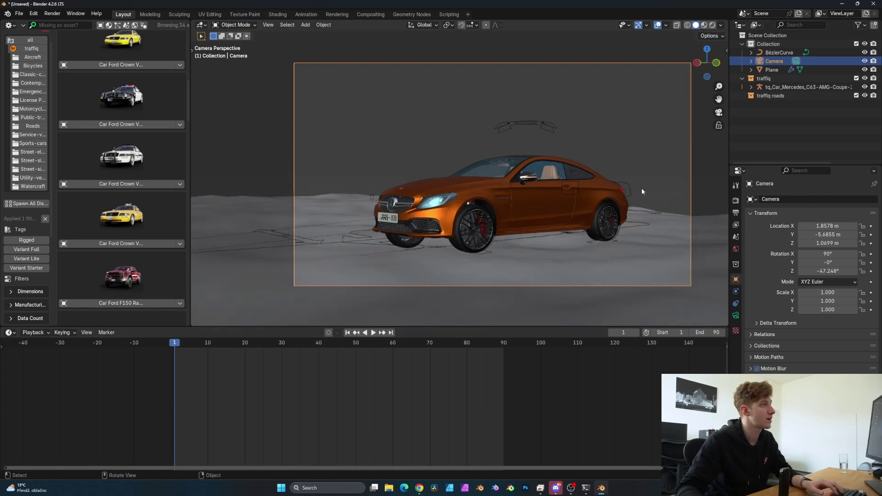
key("i")
key("ctrl+Tab")
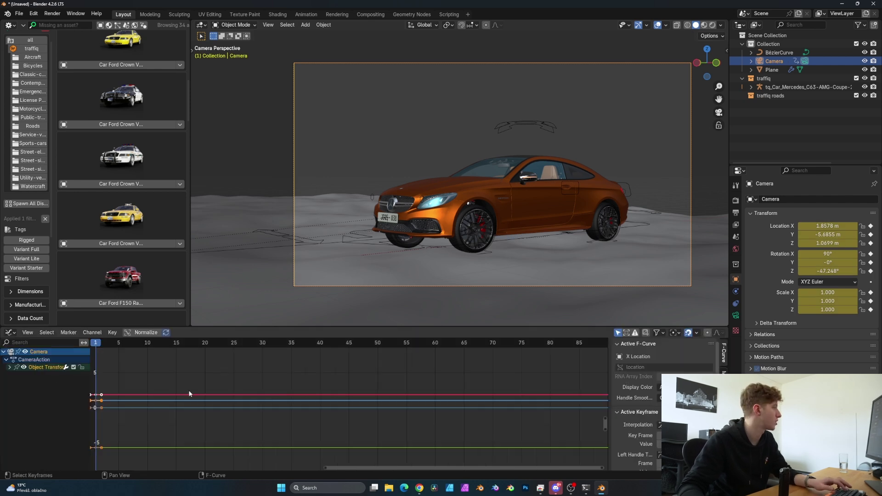
Step: Expand the camera's transform channels, hide the location and scale curves, and select the X Euler Rotation channel
left_click(19, 360)
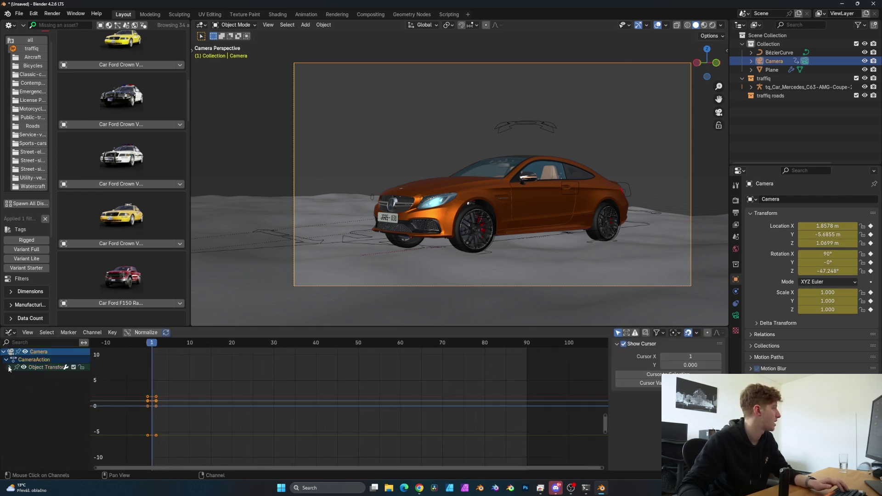
left_click(9, 367)
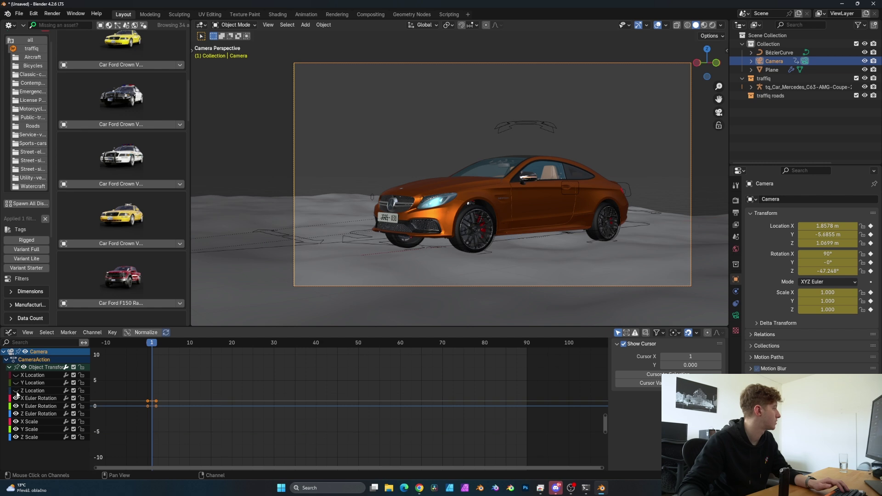
left_click(47, 378)
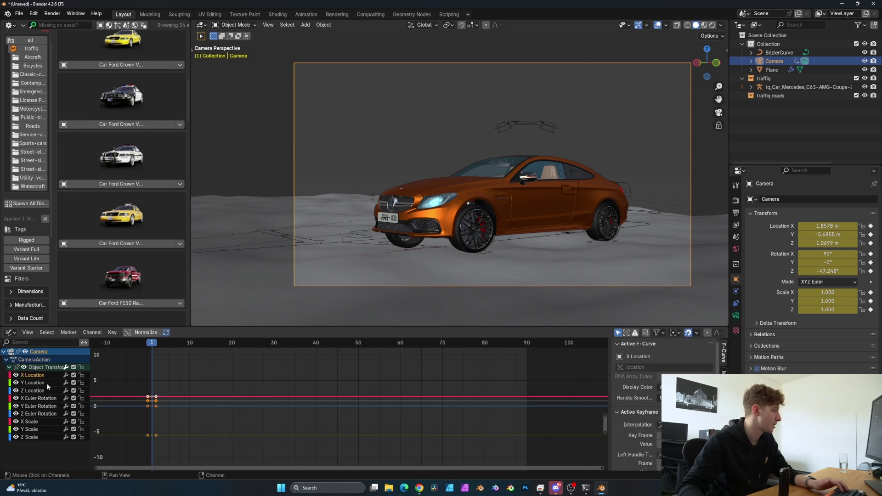
left_click(46, 383)
left_click(45, 389)
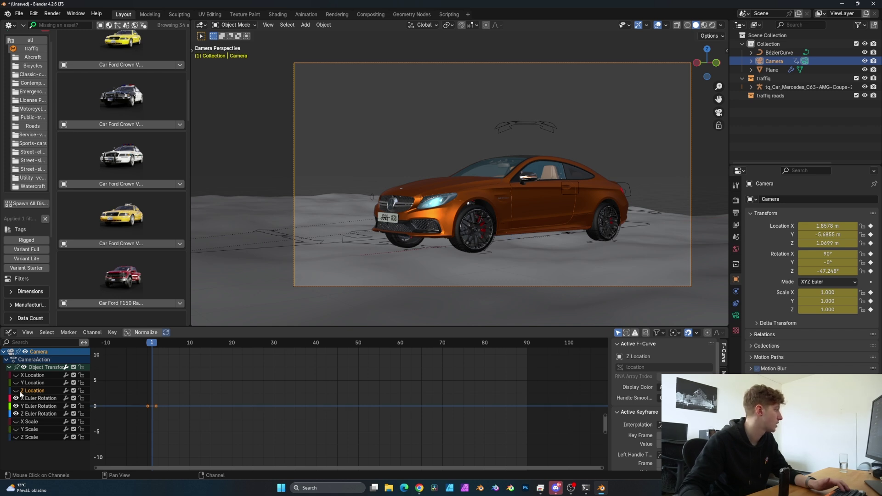
left_click(34, 407)
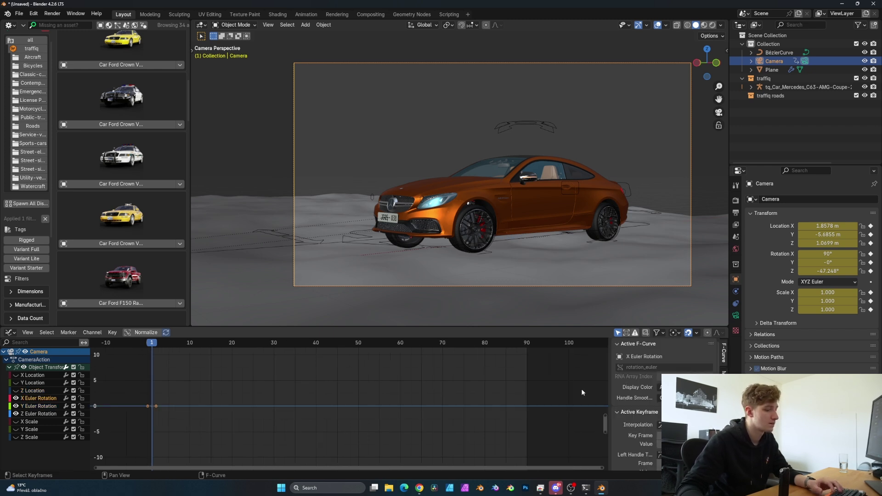
Step: Add a Noise F-curve modifier to the camera's X Euler Rotation channel
key("n")
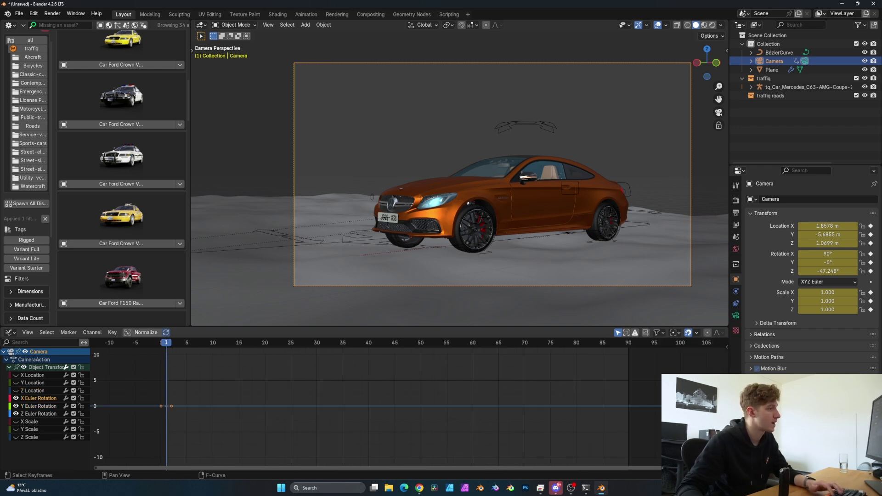
key("n")
left_click(723, 373)
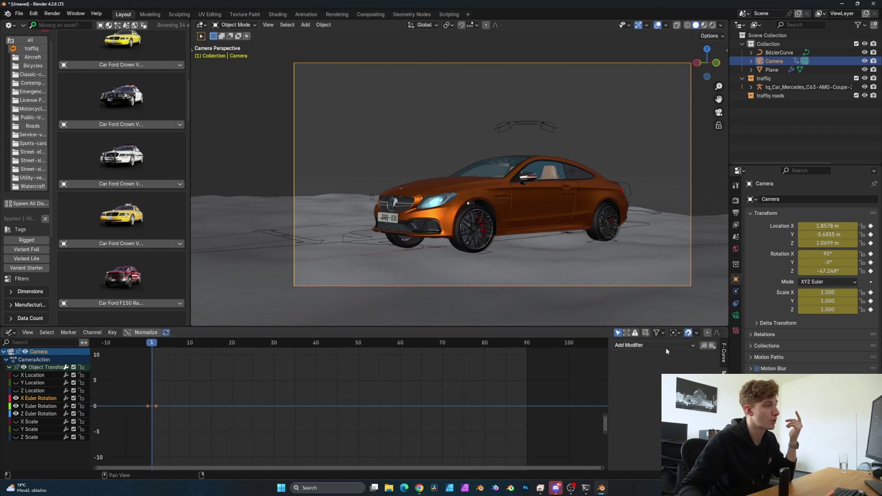
left_click(666, 347)
left_click(646, 392)
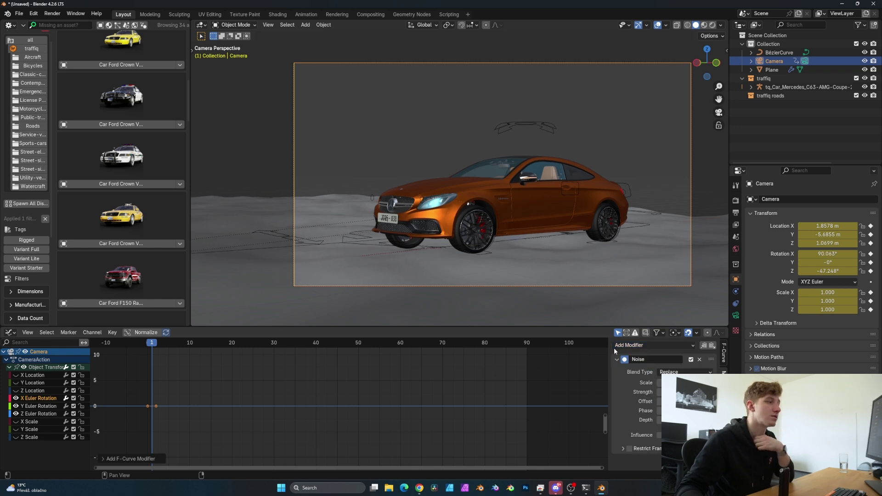
Step: Preview the camera shake, reduce the Noise modifier's strength on X Euler Rotation, and play the animation again
key("space")
middle_click_drag(483, 381, 455, 399, "ctrl")
key("space")
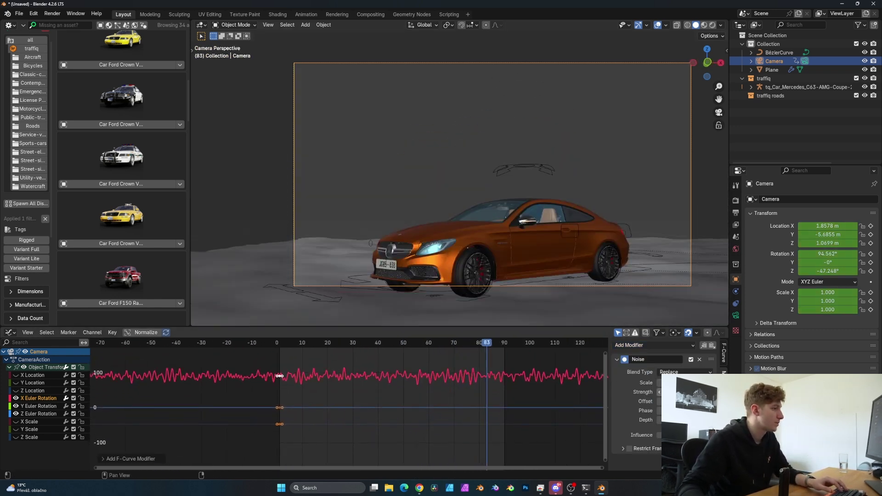
left_click_drag(685, 392, 661, 392)
key("space")
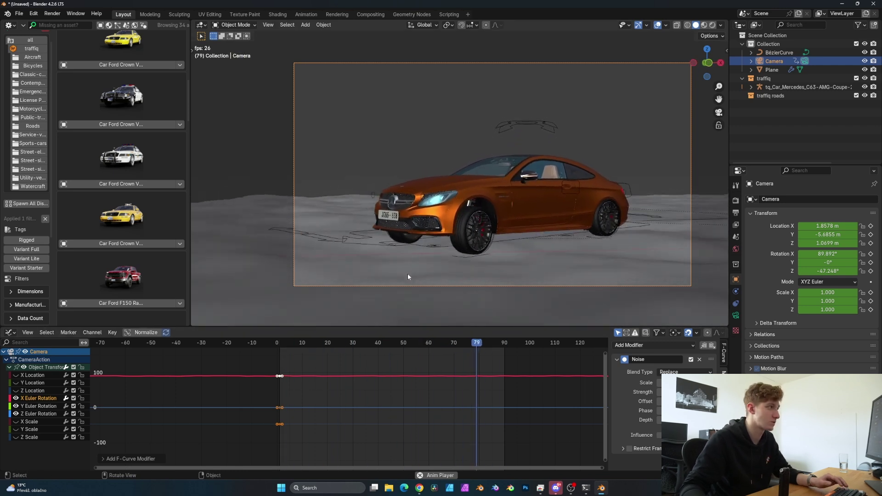
Step: Copy the Noise modifier from X Euler Rotation, paste it onto Y Euler Rotation, and select the Z Euler Rotation channel
left_click(45, 415)
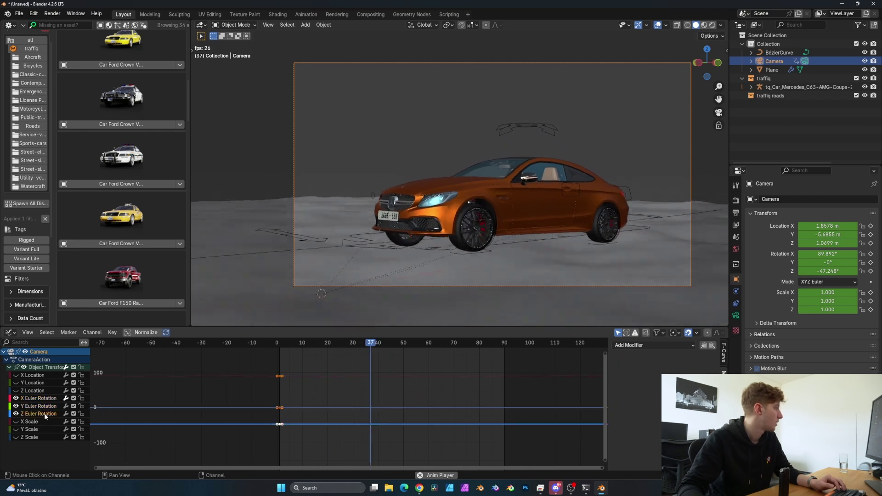
left_click(45, 406)
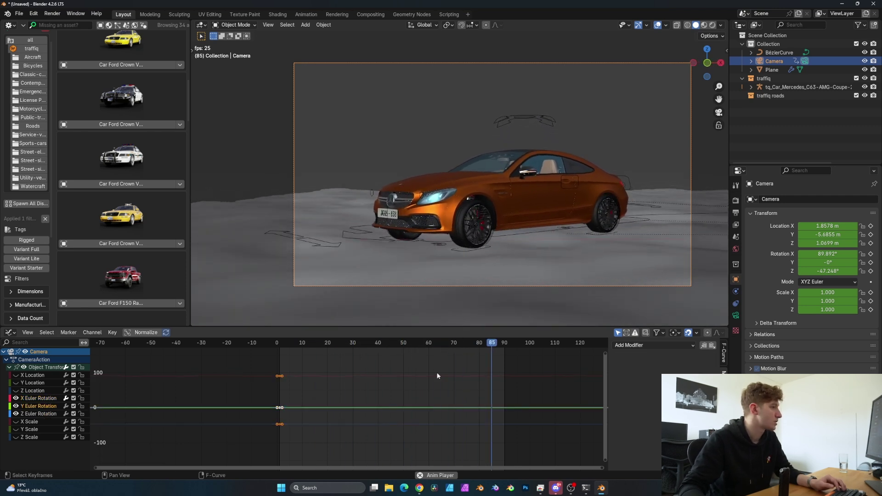
left_click(48, 398)
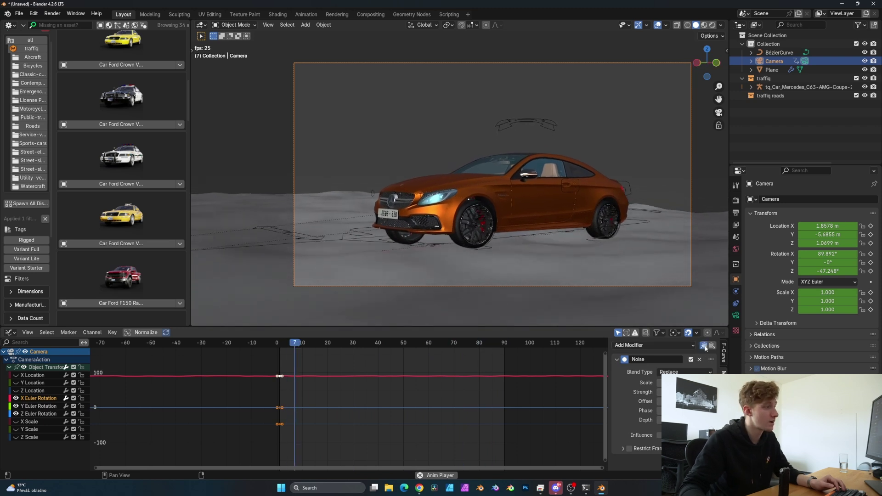
left_click(39, 407)
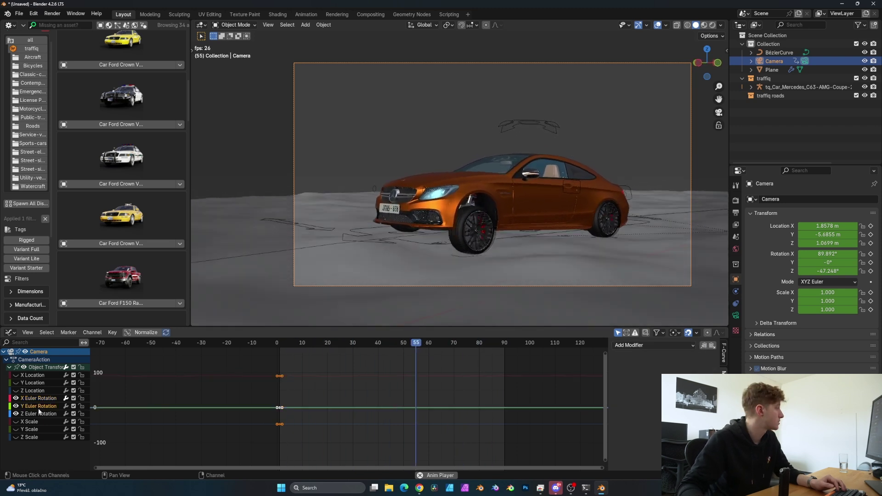
left_click(712, 345)
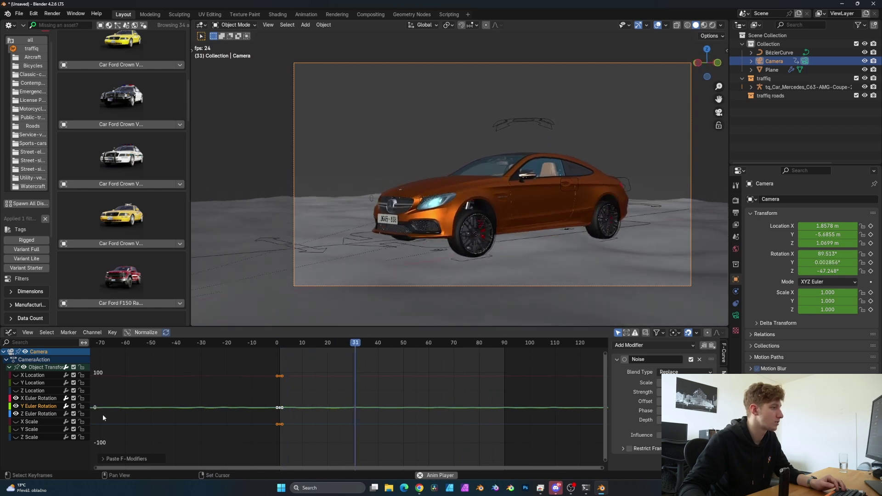
left_click(47, 414, "shift")
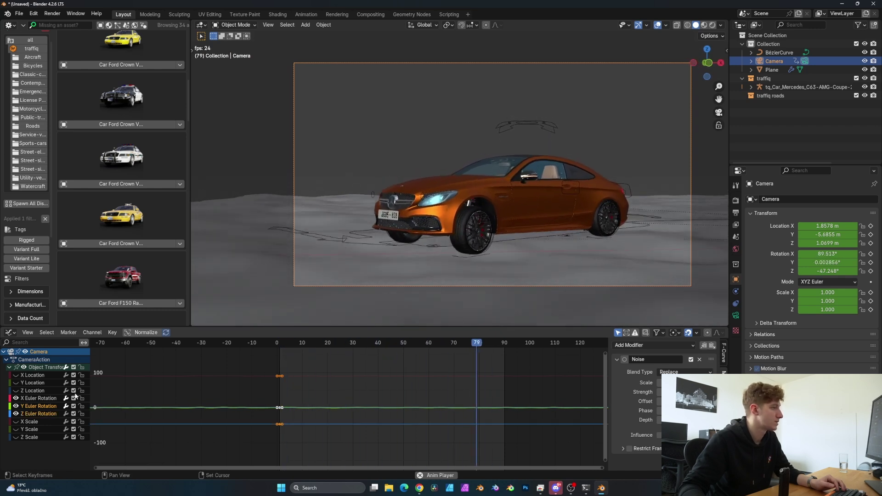
Step: Enlarge the 3D viewport, select the ground plane and open its material properties
left_click_drag(392, 327, 394, 360)
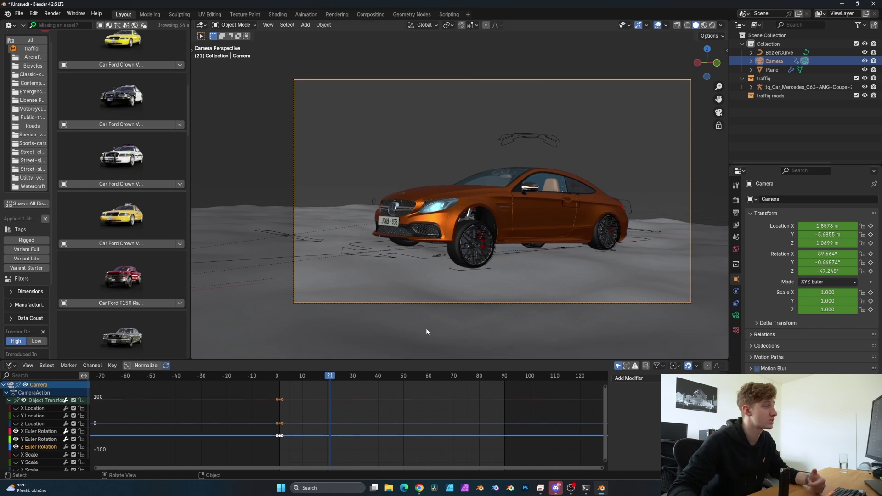
left_click(479, 290)
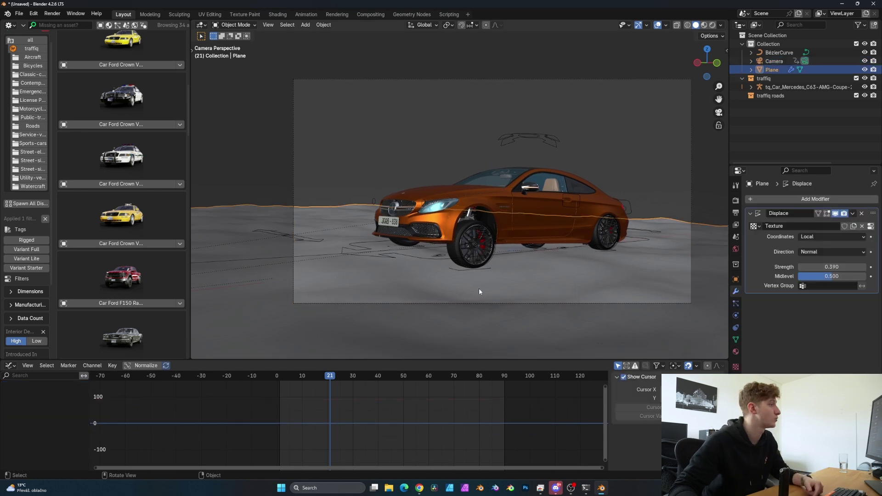
left_click(736, 352)
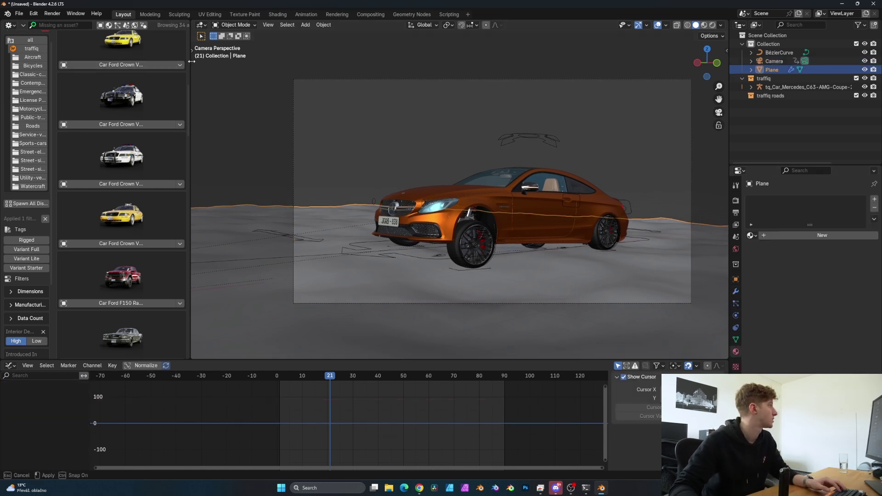
Step: Widen the engon asset browser and its category list, and switch from traffiq to the materialiq library
left_click_drag(192, 61, 265, 61)
left_click_drag(52, 46, 90, 48)
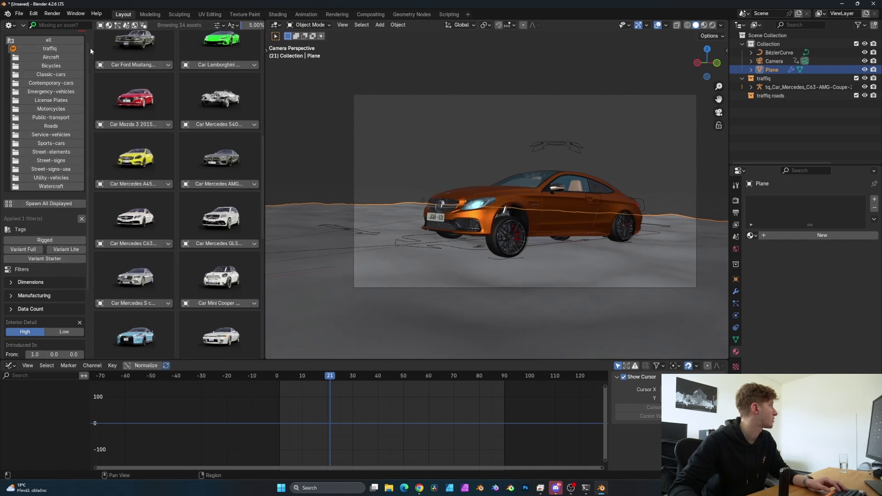
left_click(59, 41)
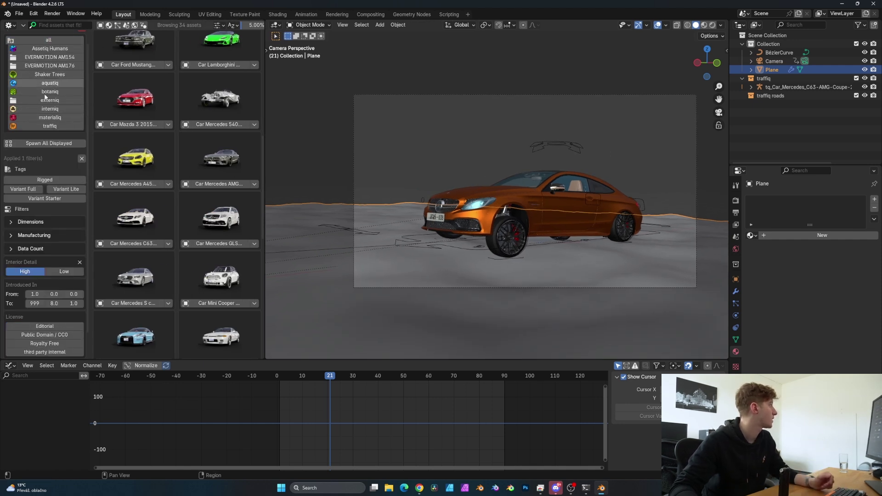
left_click(50, 118)
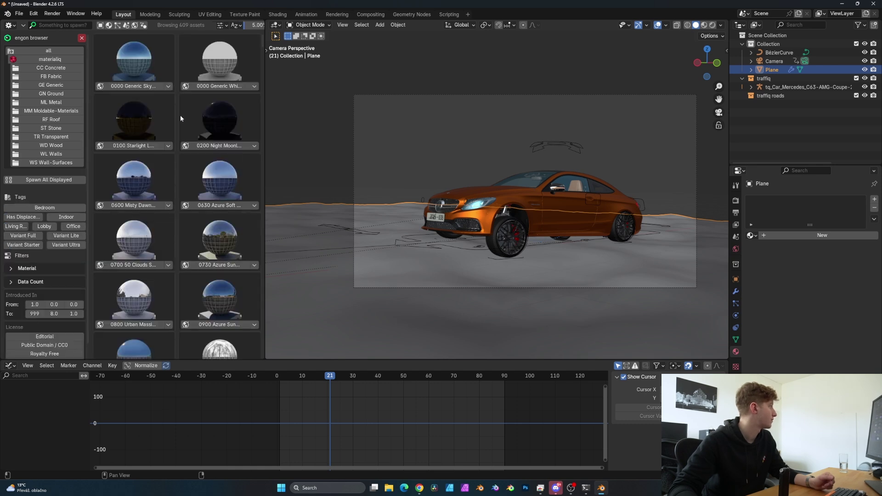
Step: Search the materialiq library for "ground", look through the materials and clear the search
type("ground")
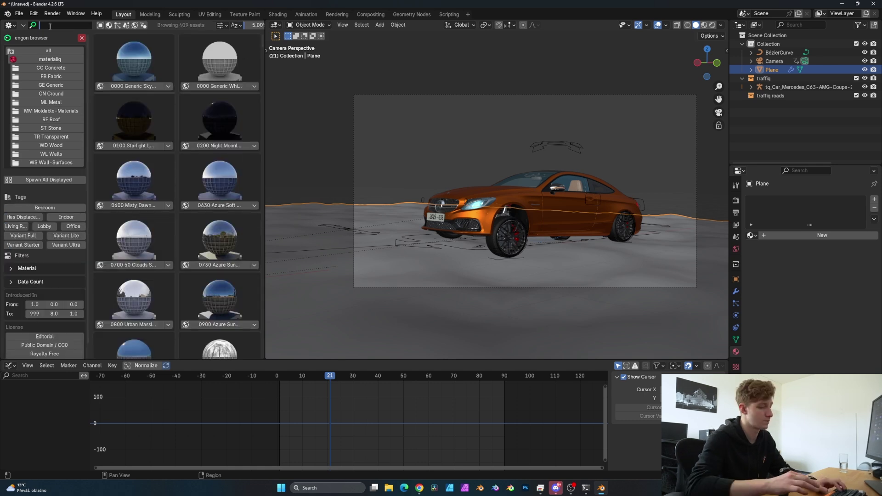
key("Return")
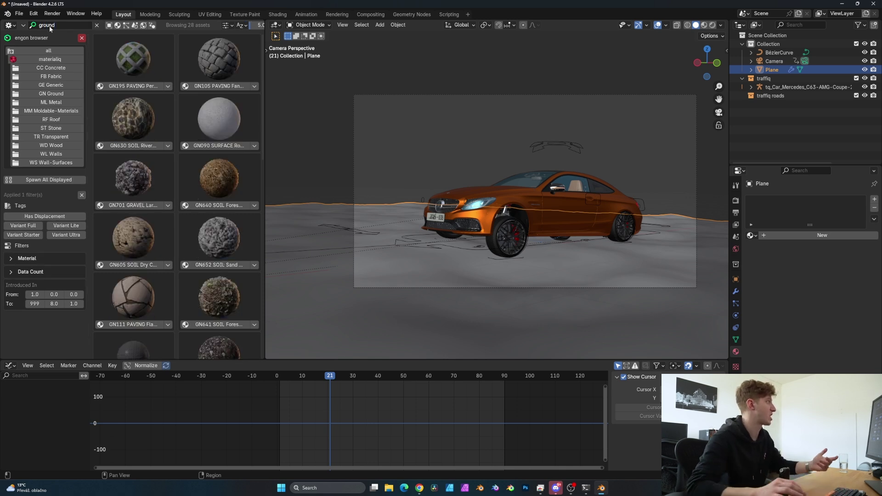
scroll(149, 211, "down", 10)
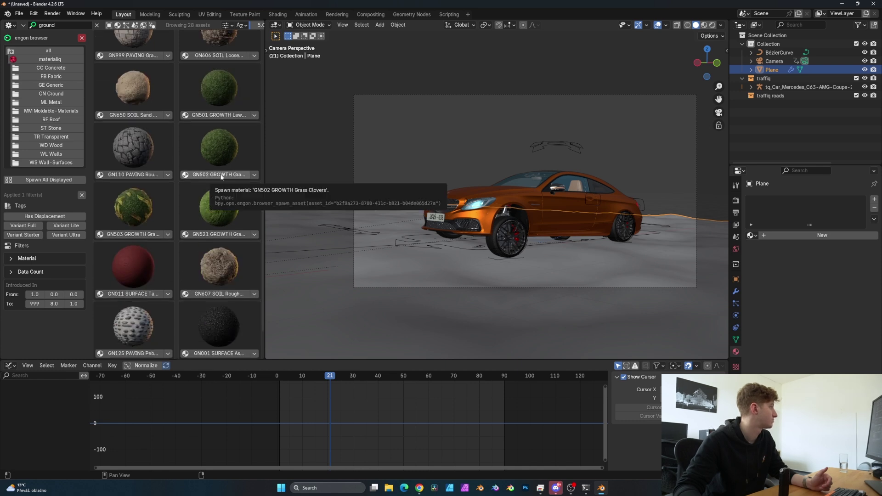
scroll(221, 177, "down", 1)
left_click(97, 26)
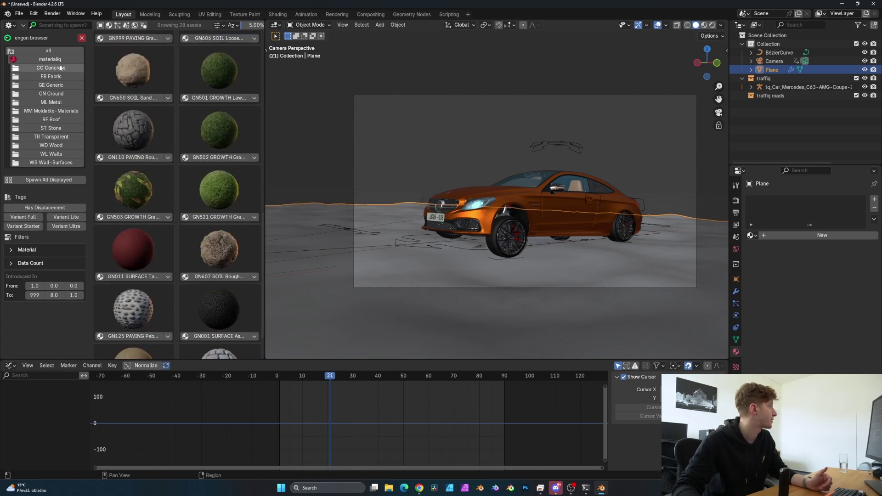
Step: Switch the engon browser from materialiq to the botaniq library, show only particle systems, and widen the asset browser
left_click(76, 50)
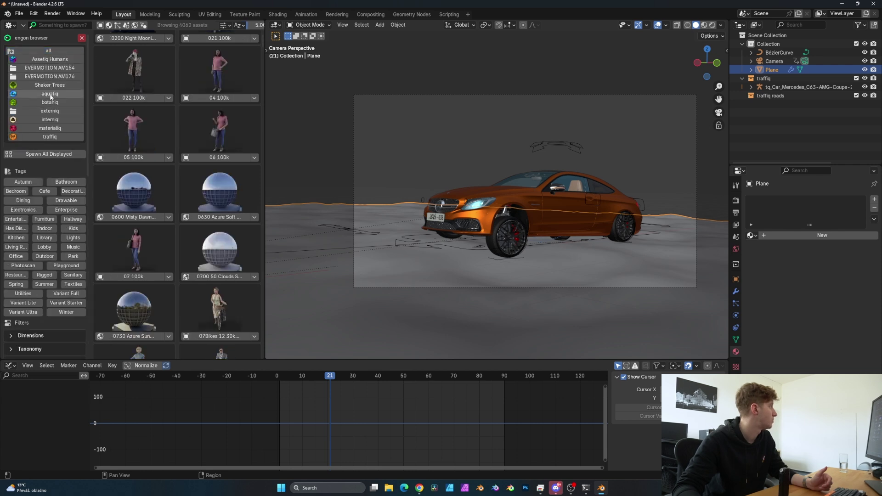
left_click(50, 102)
left_click(117, 24)
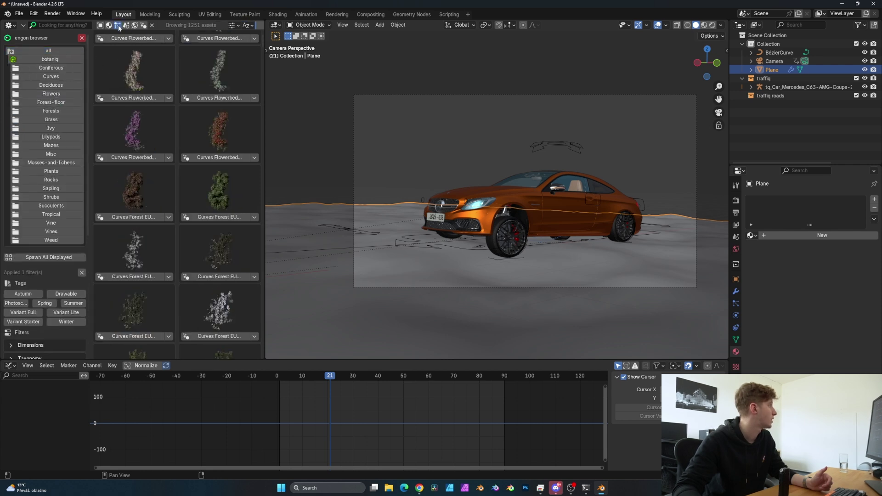
left_click_drag(265, 42, 321, 67)
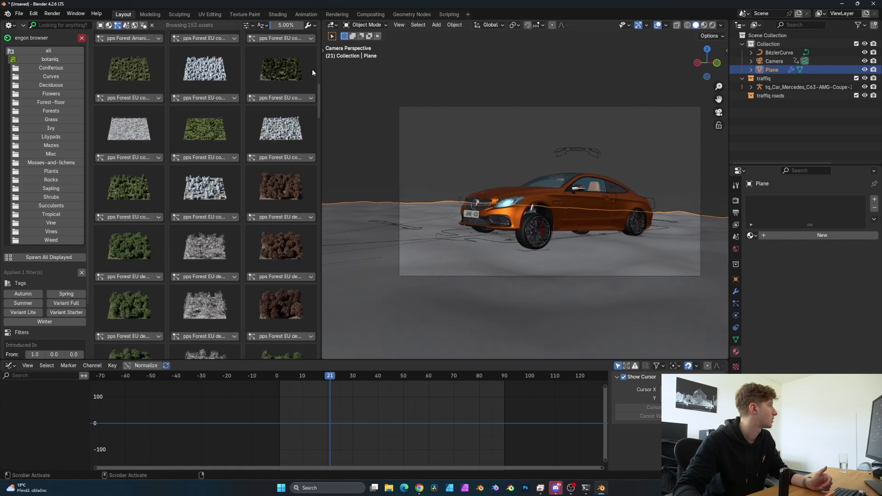
scroll(316, 95, "up", 6)
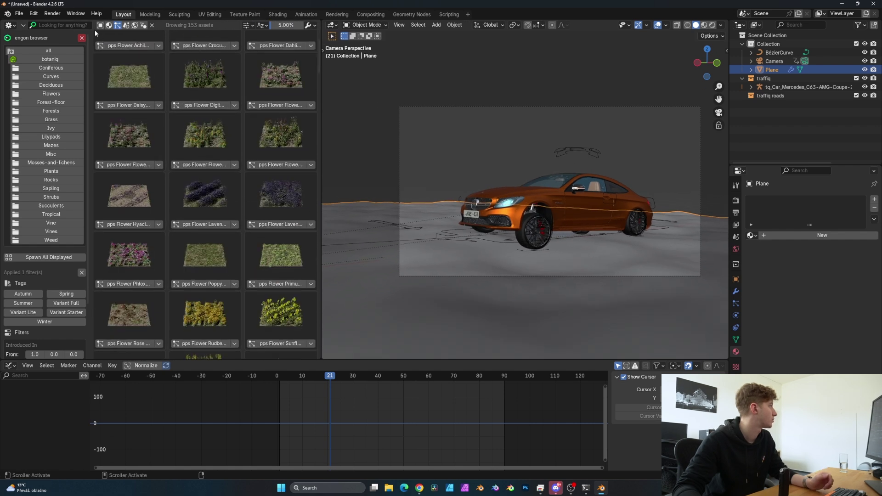
Step: Search the botaniq particle systems for "grass"
type("gra")
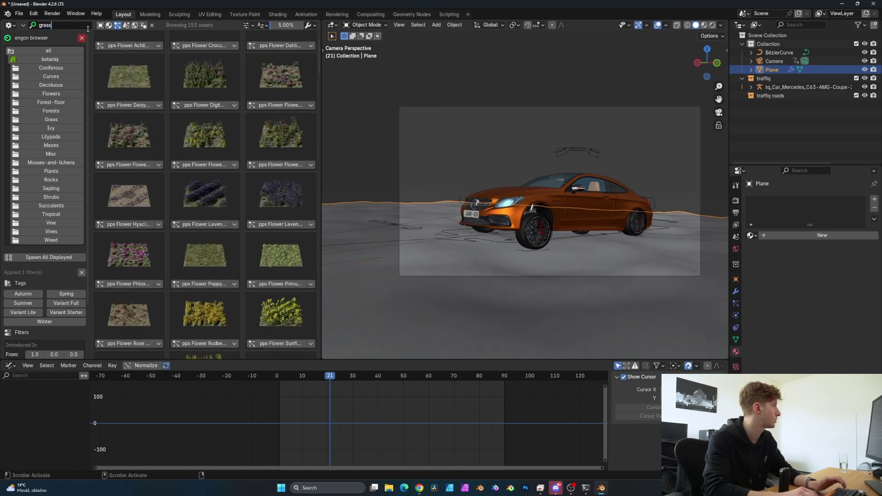
type("ss")
key("Return")
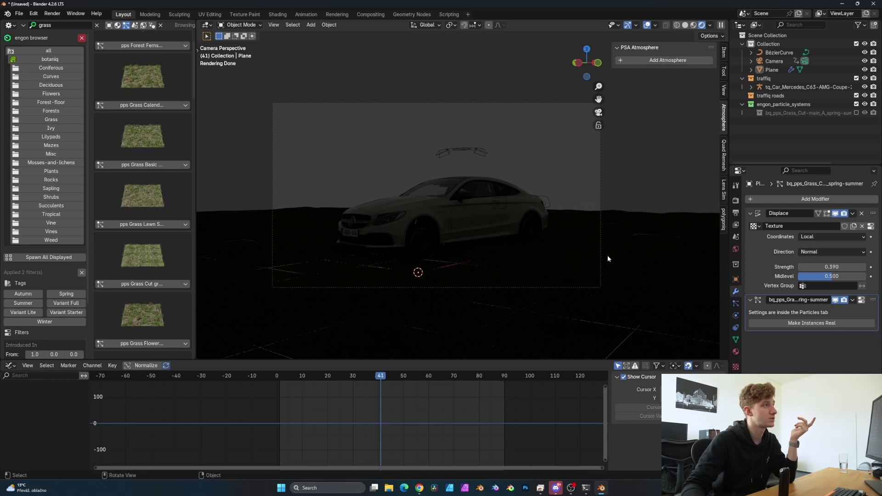
Step: Switch the engon browser to the materialiq library with more room for thumbnails, and clear the search text and asset filters
key("n")
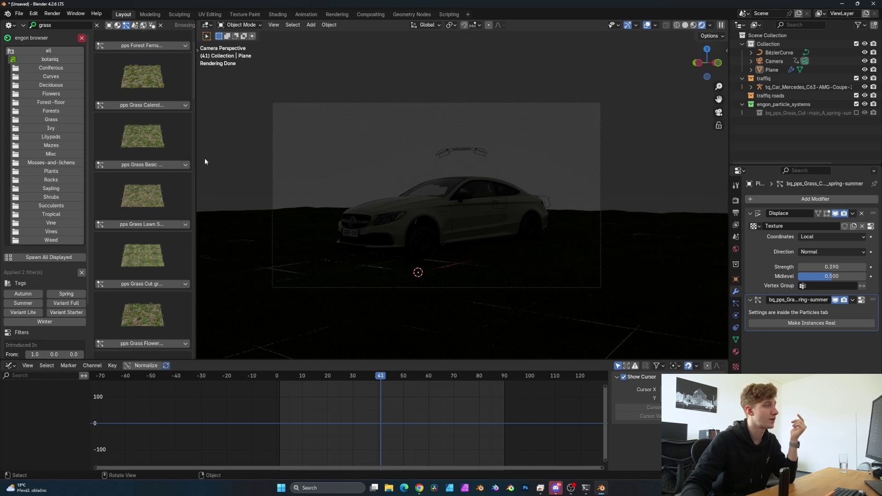
left_click(48, 51)
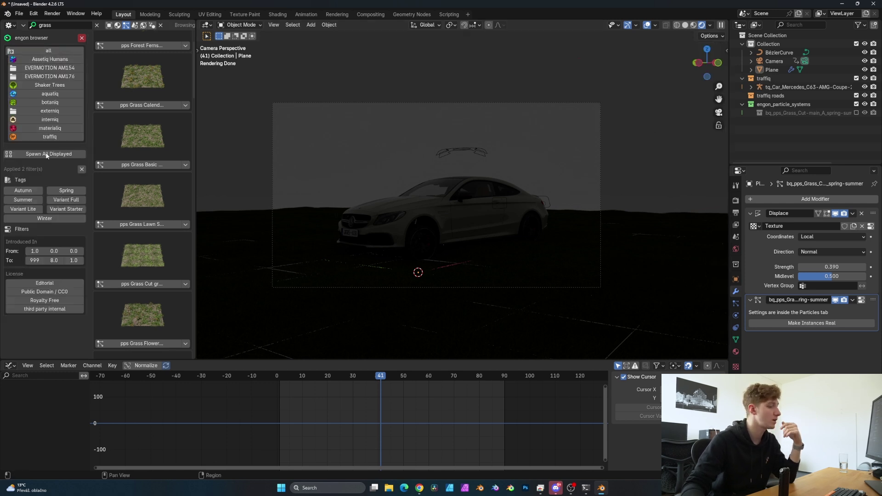
left_click(56, 128)
left_click_drag(196, 81, 301, 88)
left_click(97, 26)
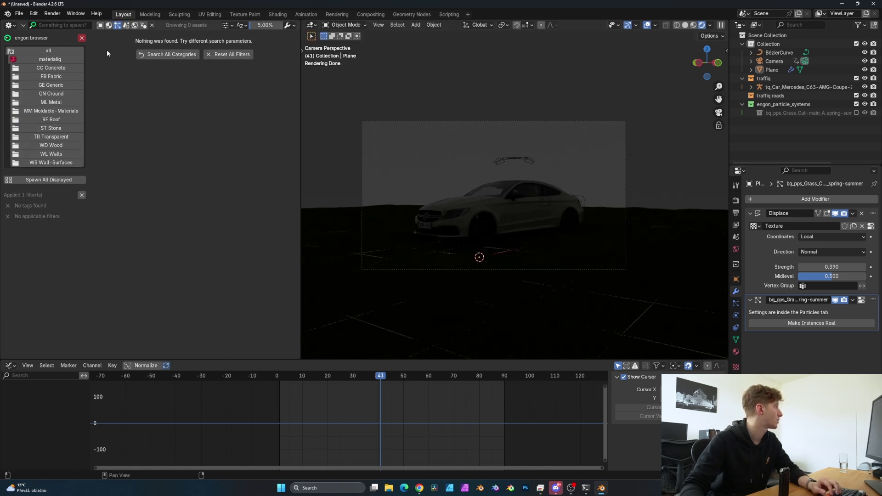
left_click(81, 194)
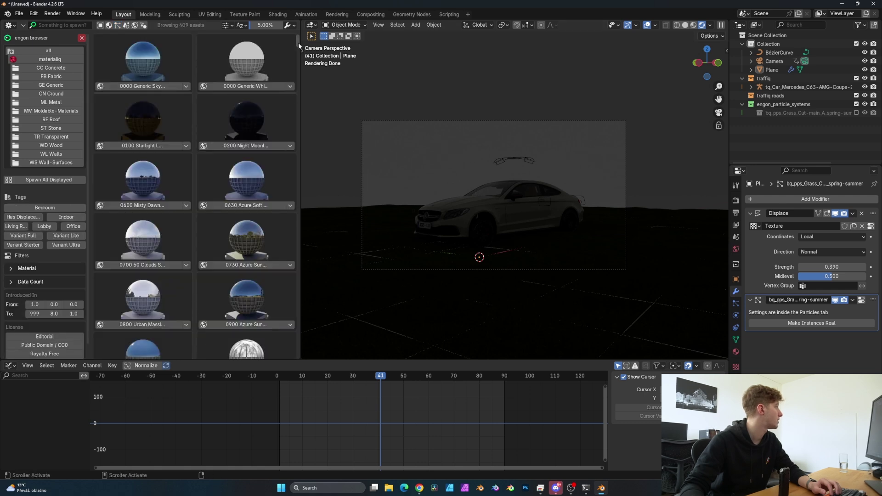
Step: Browse the materialiq sky worlds and apply the 0900 Azure Sun world to the scene
scroll(297, 56, "down", 8)
mouse_move(298, 56)
left_mouse_down()
mouse_move(299, 39)
mouse_move(297, 48)
left_mouse_up()
scroll(297, 51, "up", 7)
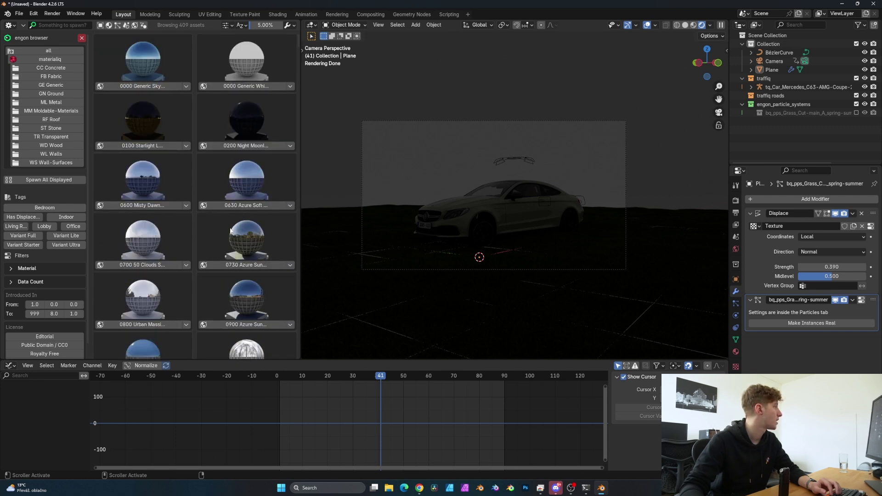
scroll(221, 237, "down", 3)
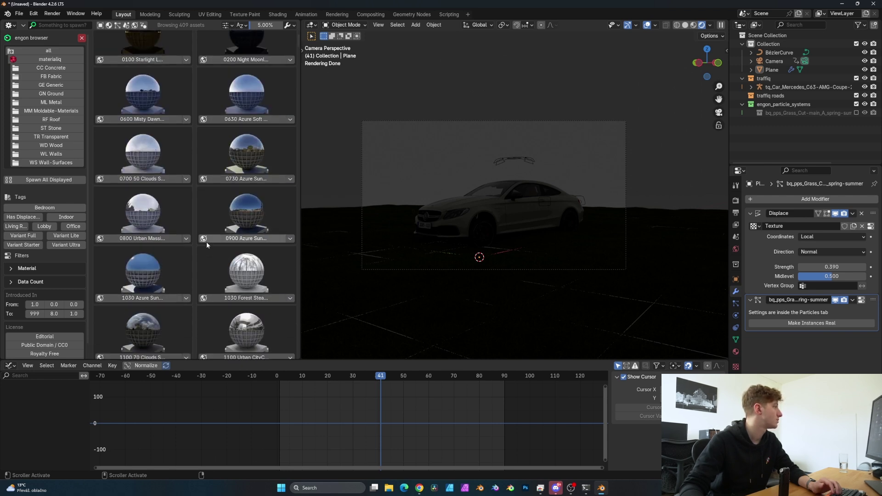
left_click(244, 240)
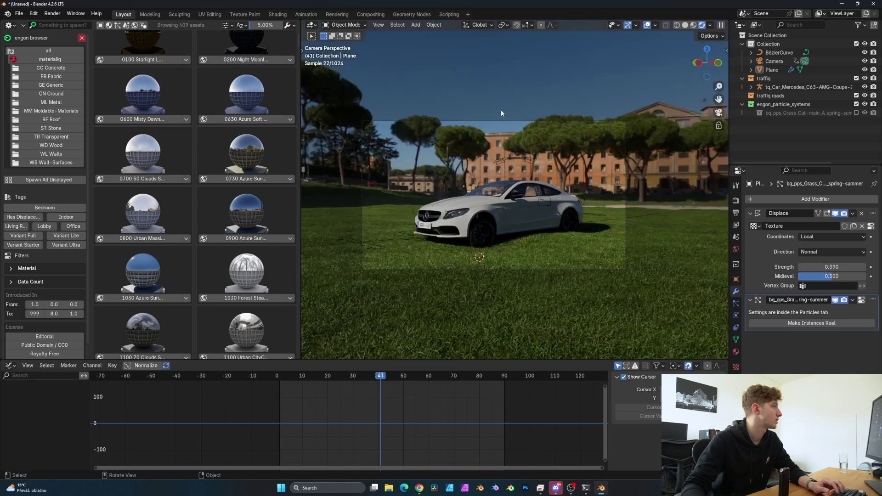
Step: Set a render region around the whole camera frame and play the animation in the rendered view
scroll(503, 167, "up", 2)
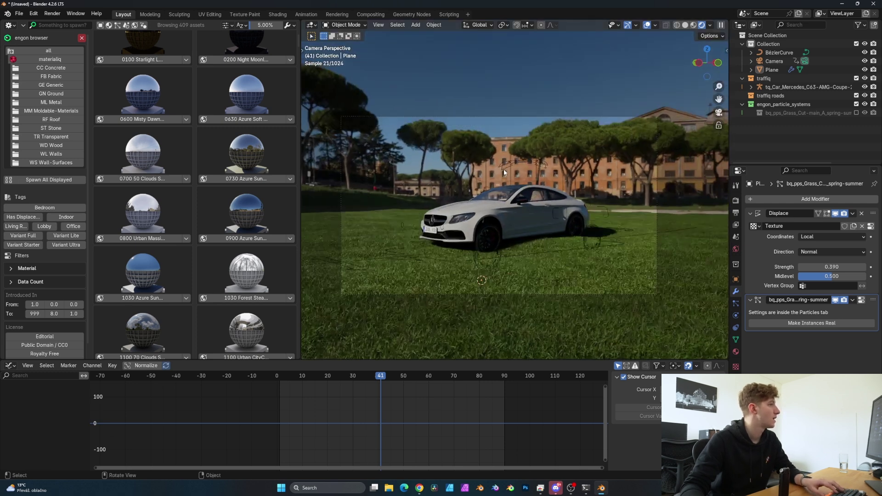
key("ctrl+b")
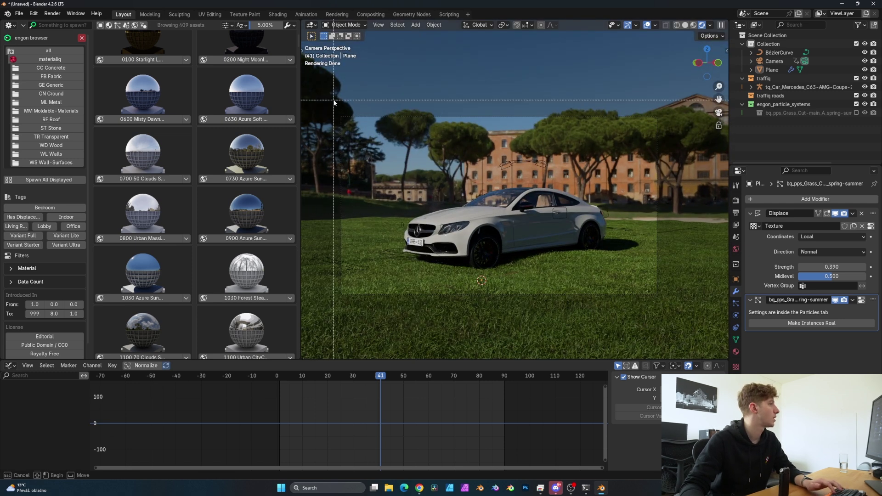
left_click_drag(334, 100, 683, 313)
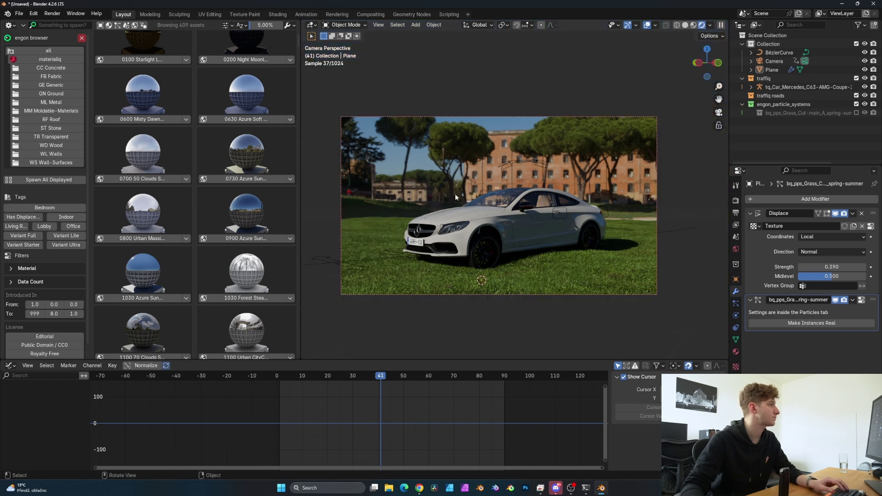
middle_click_drag(509, 198, 525, 207, "shift")
key("space")
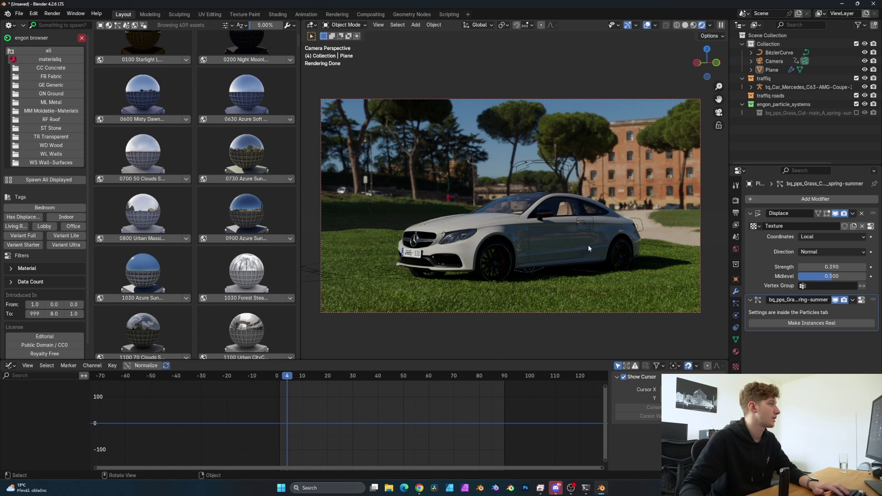
Step: Examine the car and grass in the rendered camera view, check the ground plane from outside the camera, and return to the camera
scroll(333, 225, "up", 4)
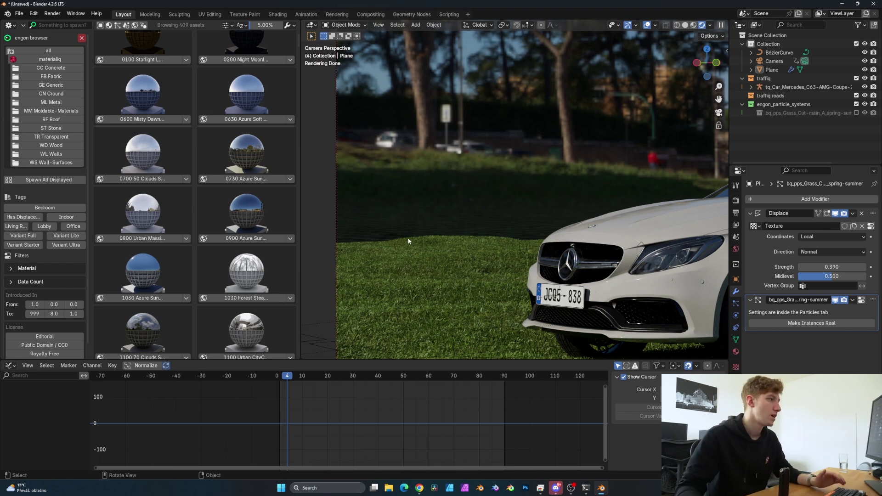
scroll(408, 240, "down", 6)
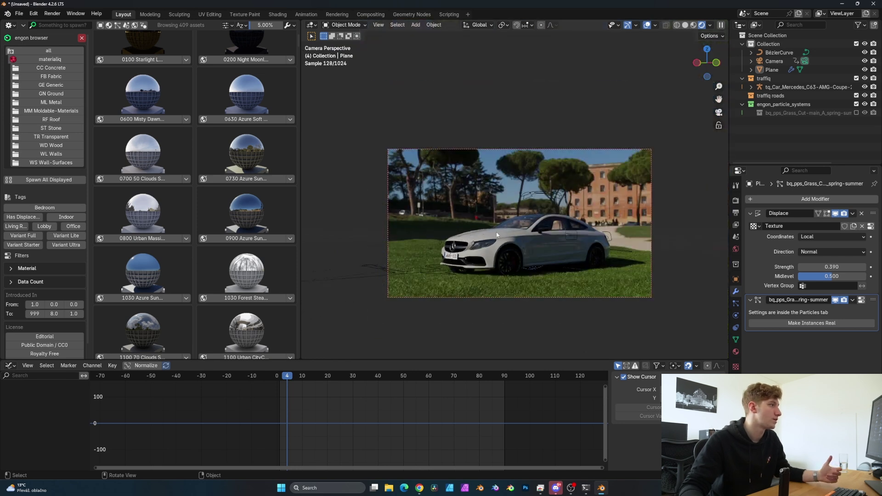
scroll(554, 199, "up", 2)
scroll(635, 208, "down", 2)
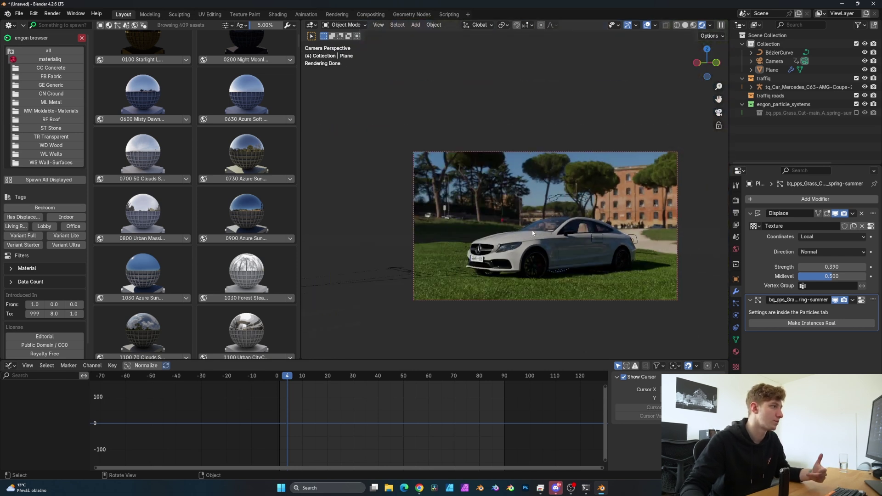
scroll(530, 232, "up", 1)
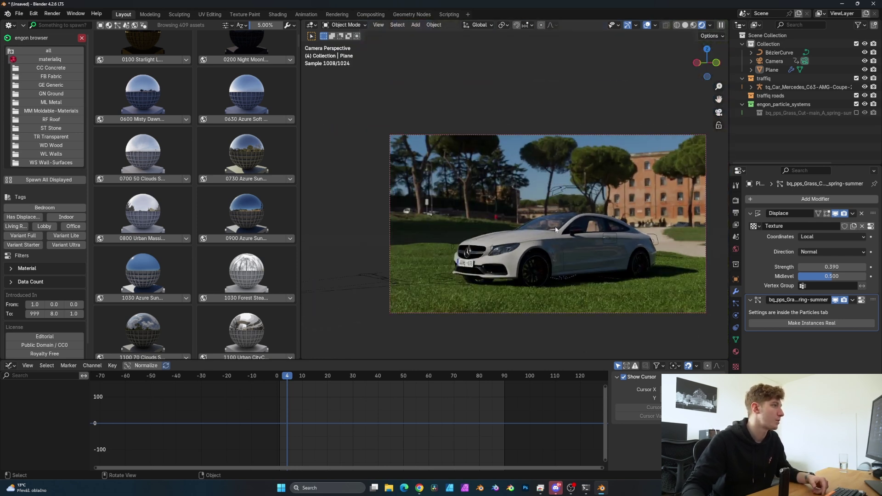
middle_click_drag(556, 230, 586, 238)
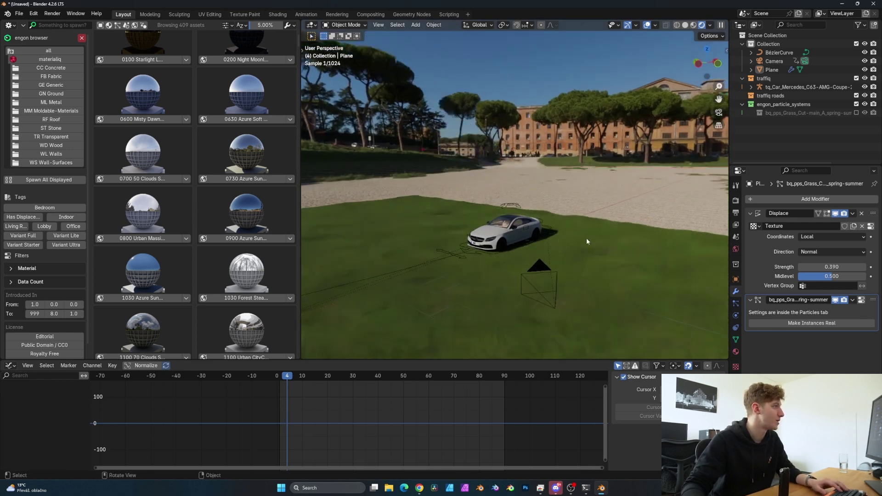
key("KP_0")
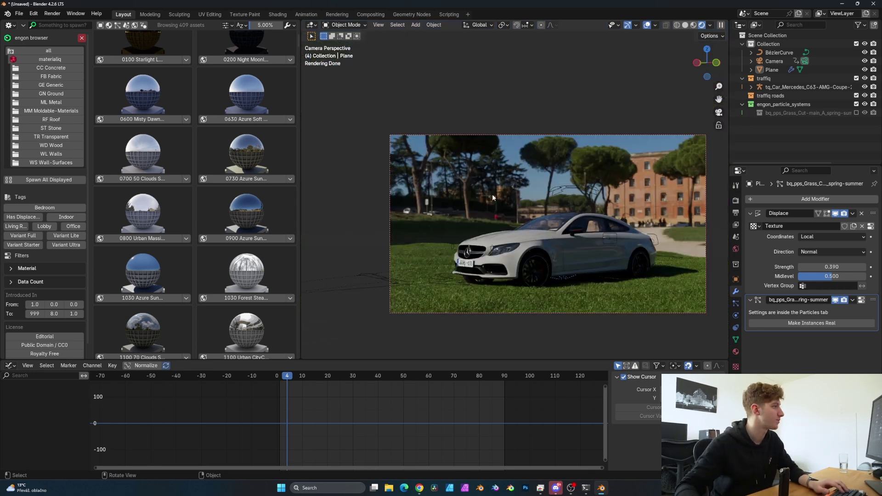
Step: Switch the viewport to Solid shading and render the current frame as a still image, closing the render window after inspecting it
key("z")
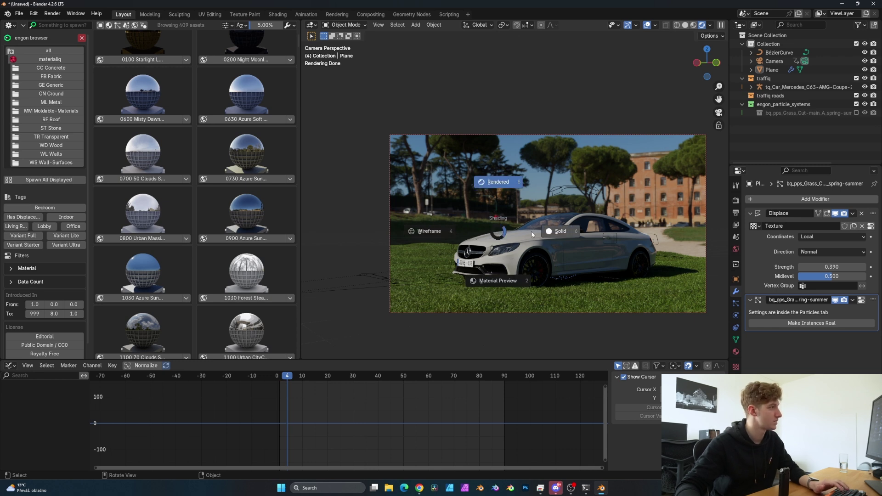
left_click(532, 234)
key("F12")
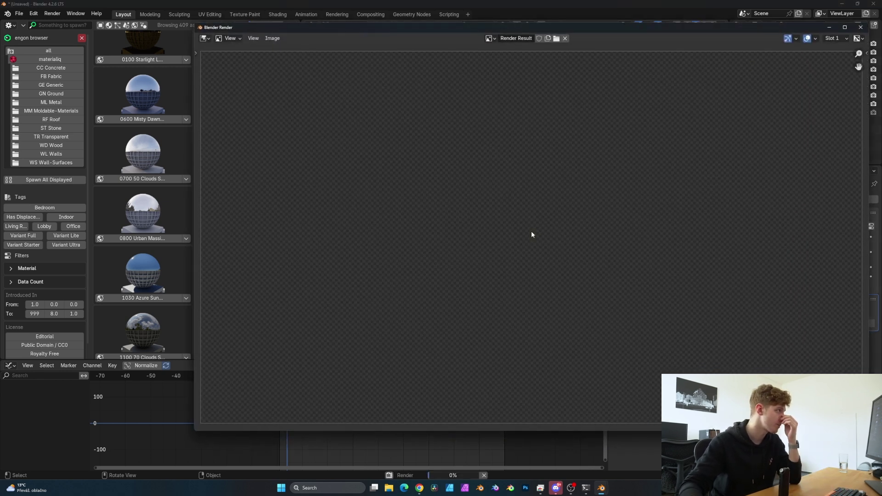
left_click_drag(577, 76, 525, 54)
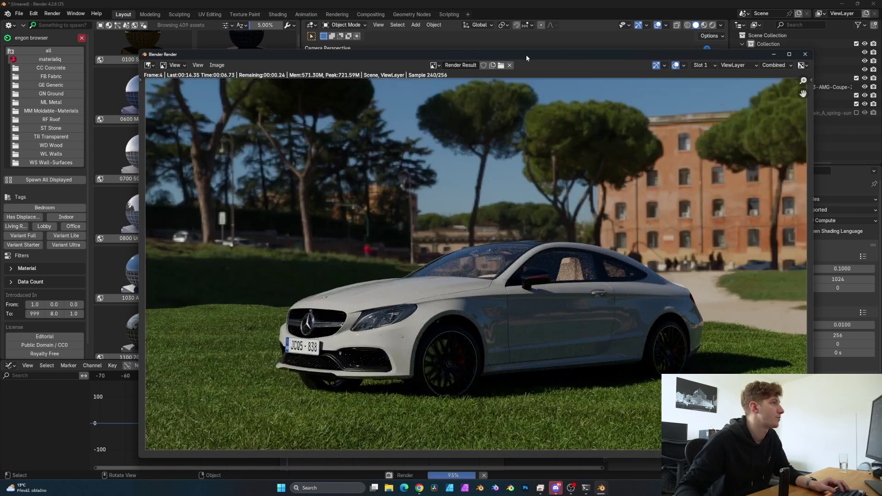
scroll(570, 261, "down", 1)
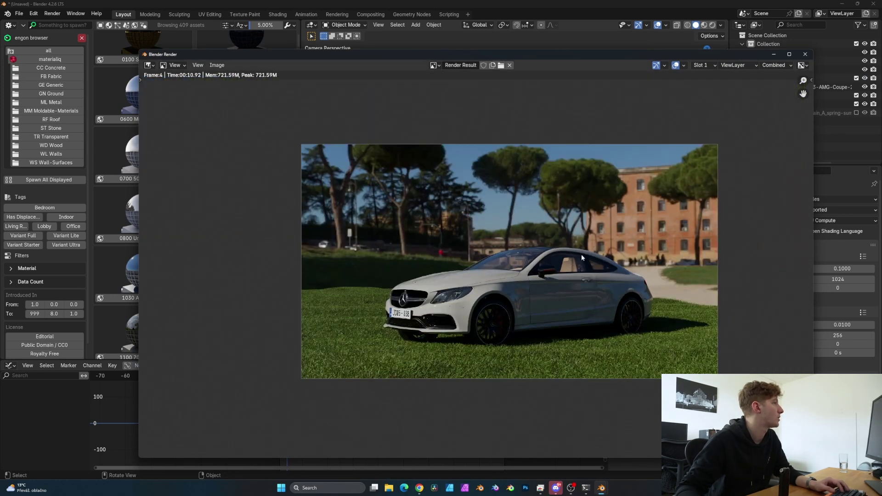
scroll(580, 254, "up", 1)
left_click(805, 55)
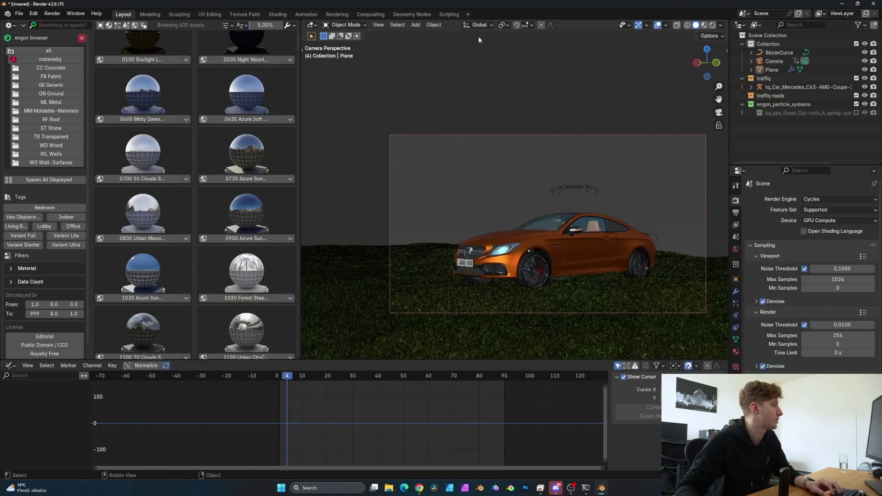
Step: Enable compositing nodes for the scene and add a Viewer node fed by the Render Layers image
left_click(376, 17)
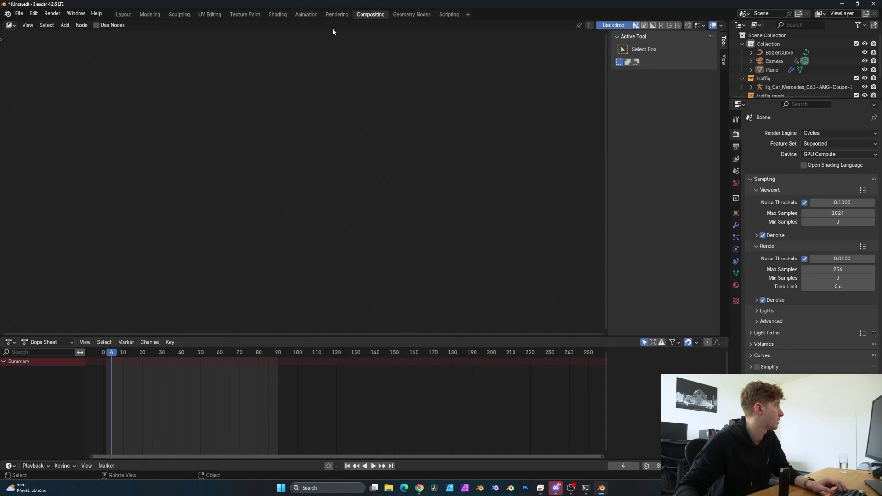
left_click(96, 25)
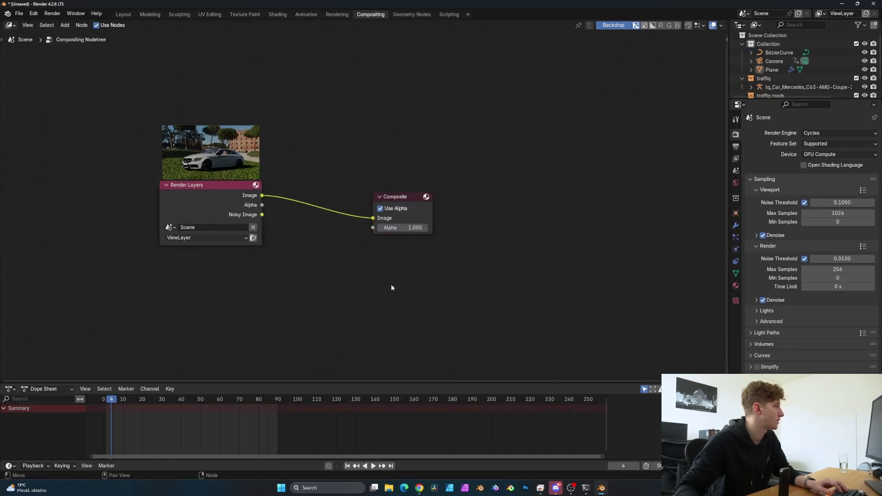
key("shift+a")
type("viewe")
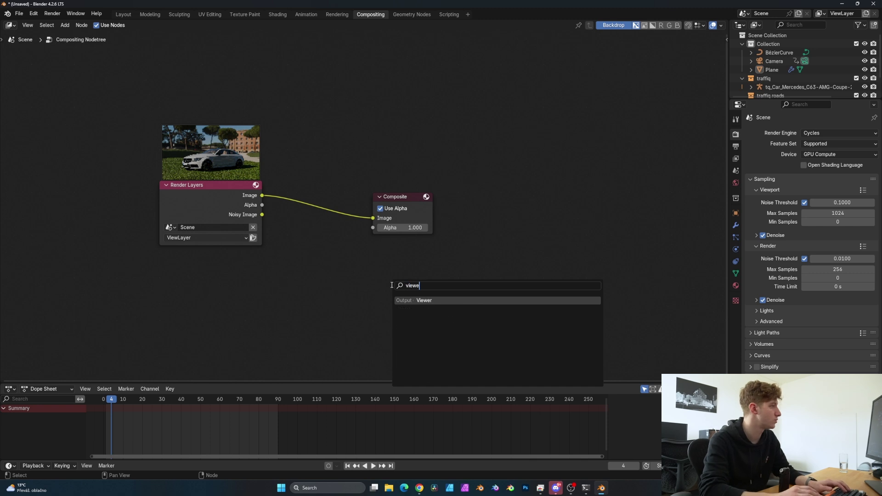
key("Return")
left_click(370, 247)
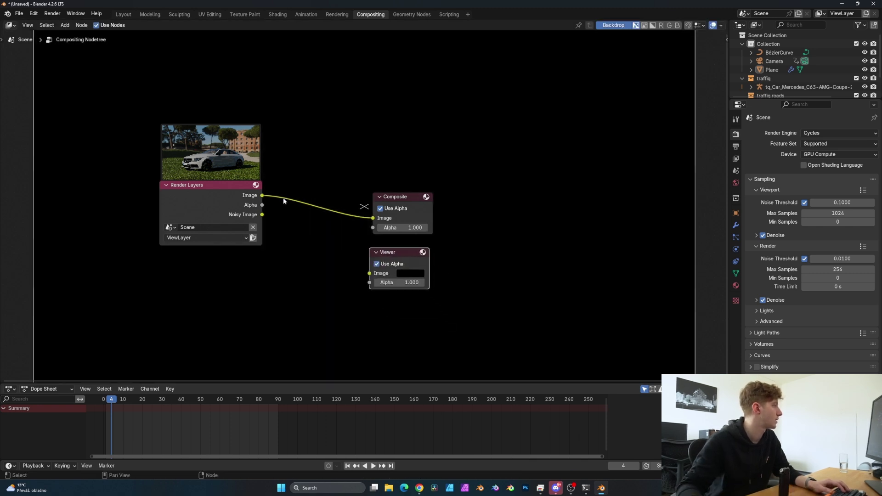
left_click_drag(262, 195, 370, 273)
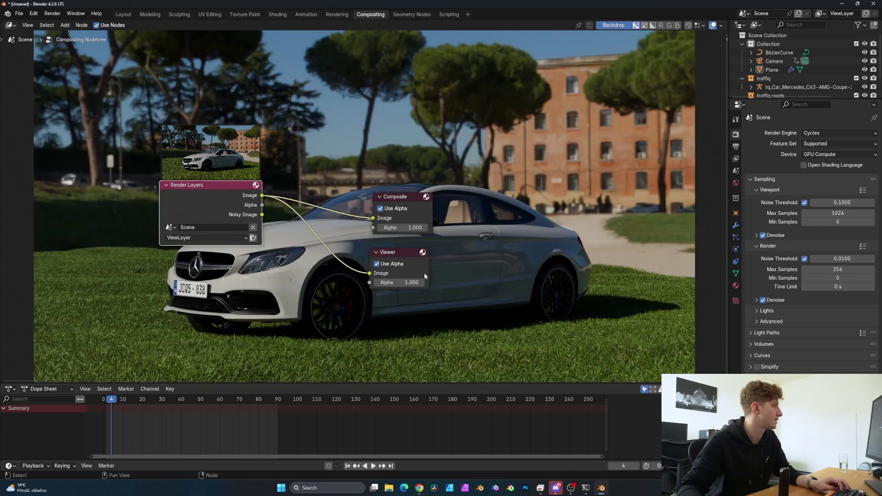
Step: Shrink the compositor's backdrop image and reposition it alongside the nodes so the whole render can be seen
key("v")
key("v")
middle_click_drag(423, 275, 527, 286, "alt")
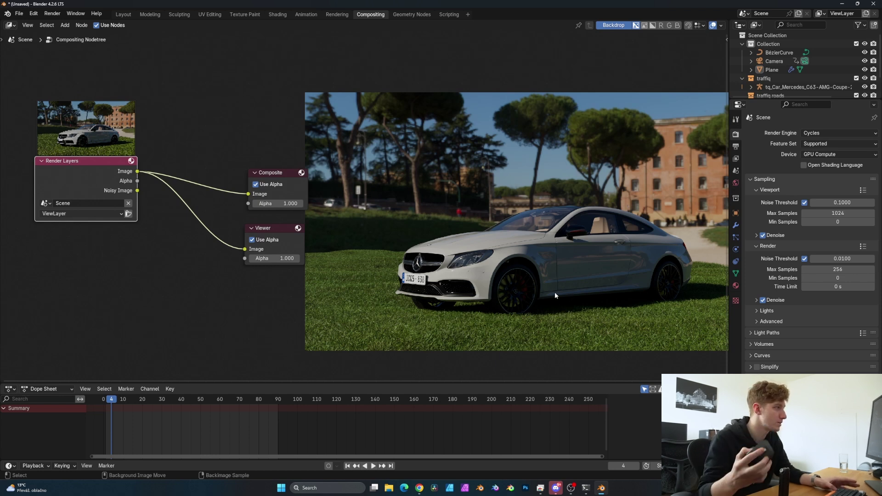
middle_click_drag(605, 232, 562, 261, "alt")
scroll(539, 262, "up", 1, "alt")
scroll(561, 262, "down", 1)
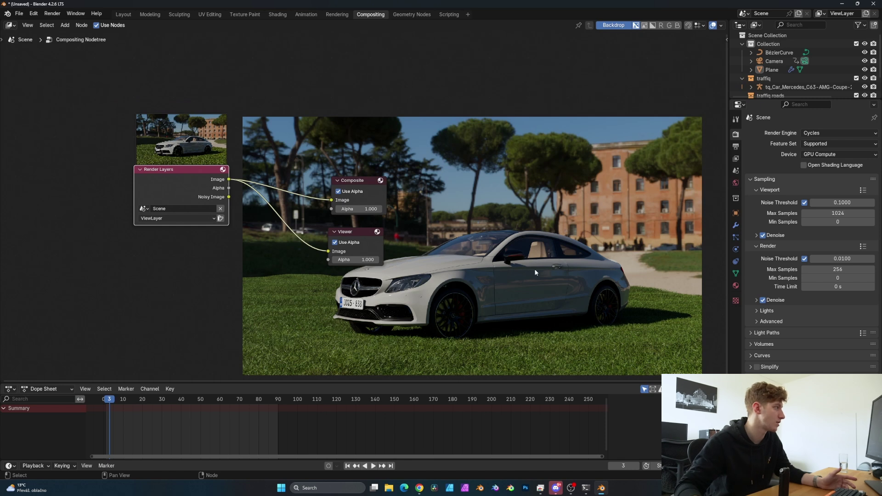
Step: Shrink and enlarge the compositor backdrop, leaving it large and clear of the Composite and Viewer nodes
middle_click_drag(504, 276, 527, 284)
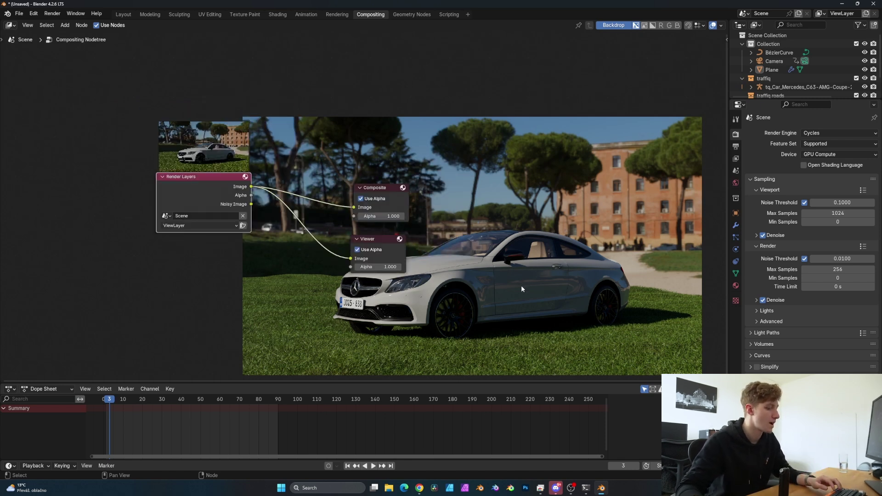
key("v")
key("v")
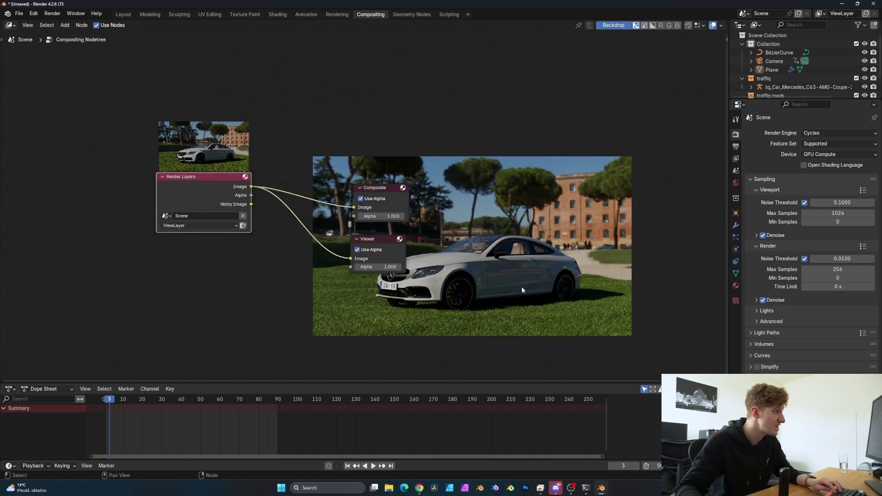
key("v")
key("v")
key("v")
key("v")
key("v")
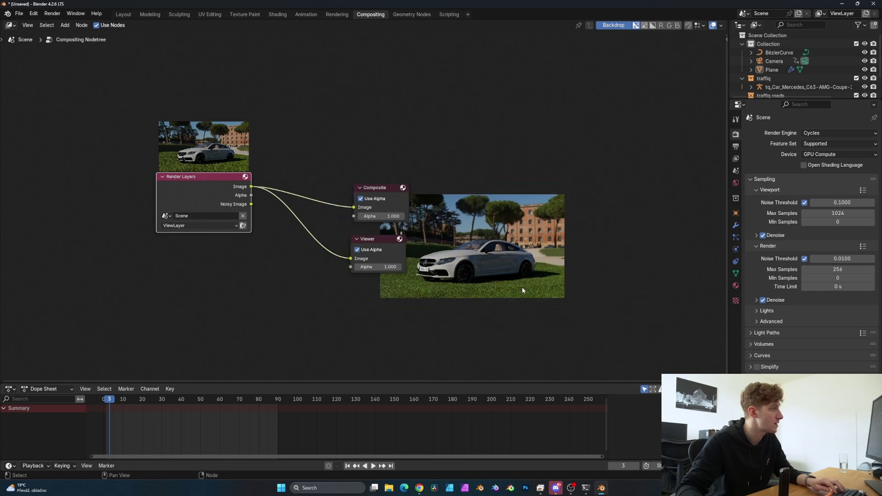
key("ctrl+v")
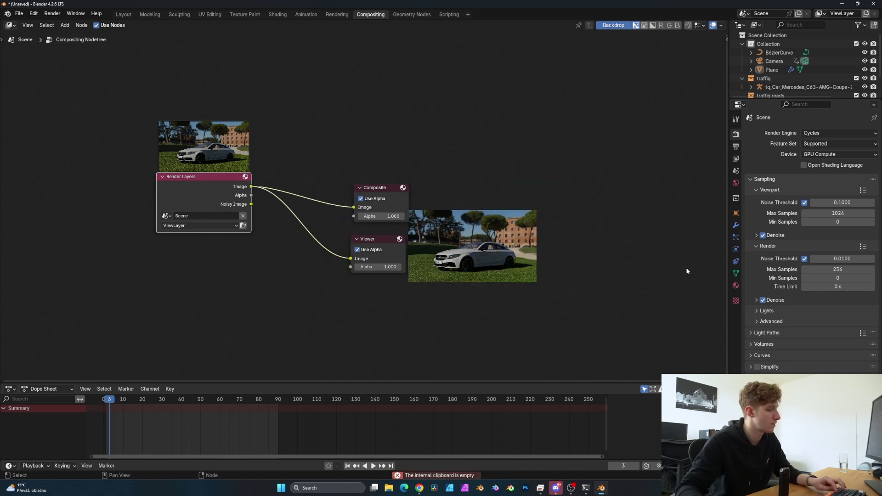
key("alt+a")
key("alt+v")
key("alt+v")
key("alt+v")
key("alt+v")
key("alt+v")
key("alt+v")
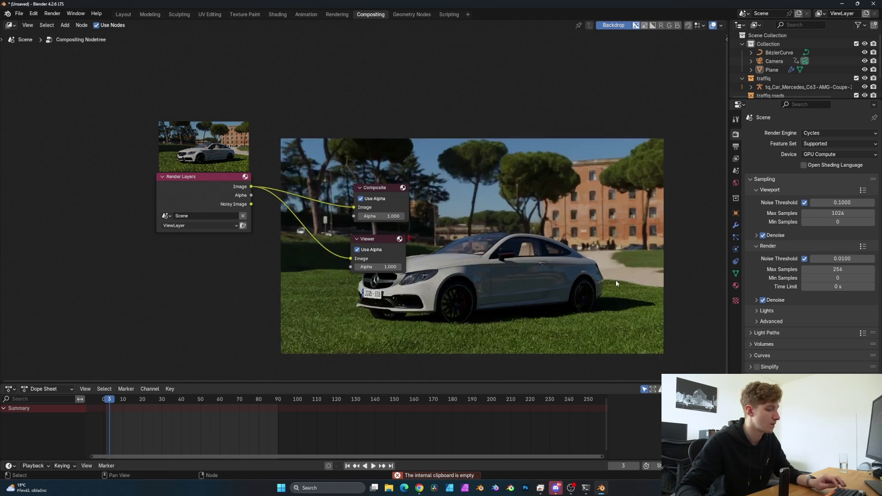
key("v")
key("v")
key("v")
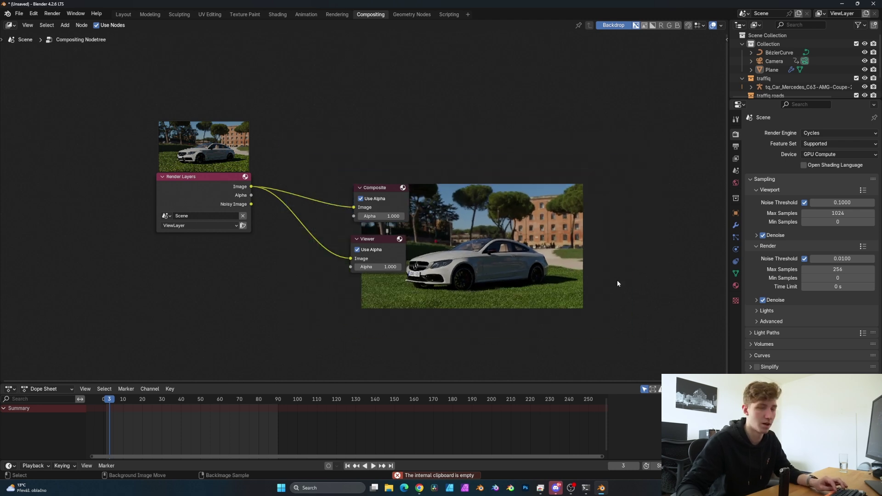
key("alt+v")
key("alt+v")
key("alt+v")
key("alt+v")
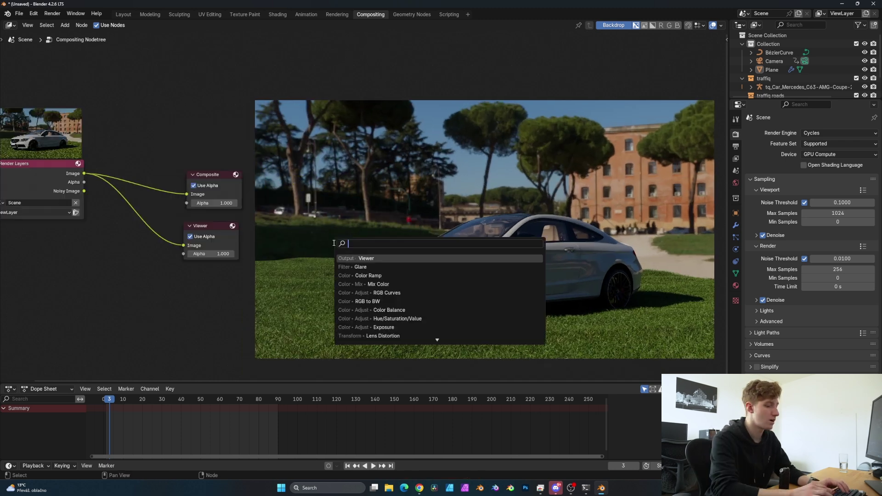
Step: Insert a Lens Distortion node between Render Layers and the Viewer, with Jitter and Fit enabled
type("lens")
key("Return")
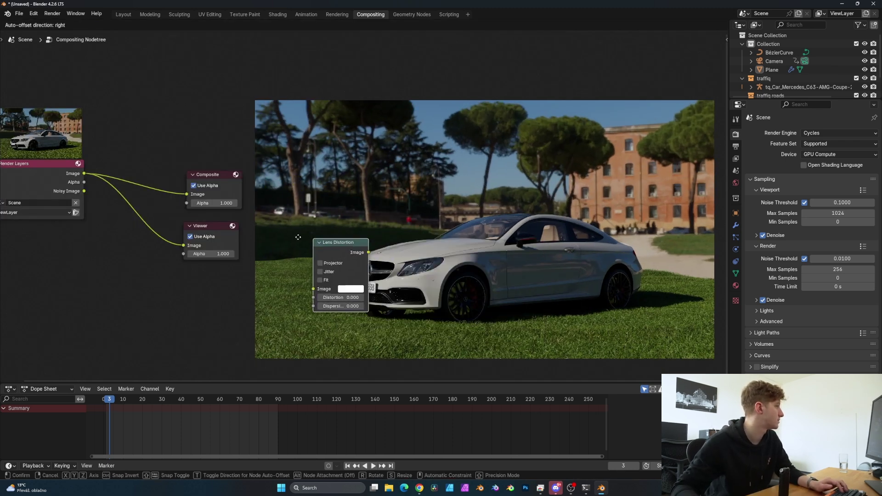
left_click(97, 207)
left_click(120, 243)
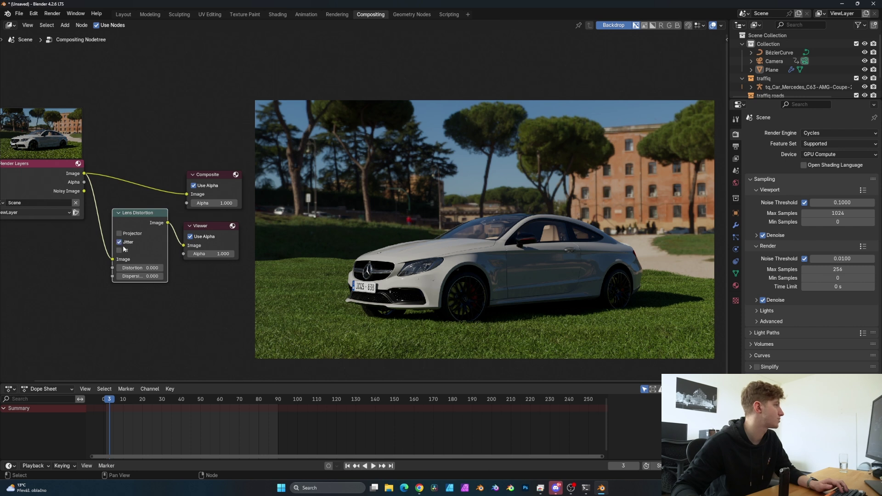
left_click(119, 251)
Step: Set both Distortion and Dispersion on the Lens Distortion node to 0.015
left_click(139, 267)
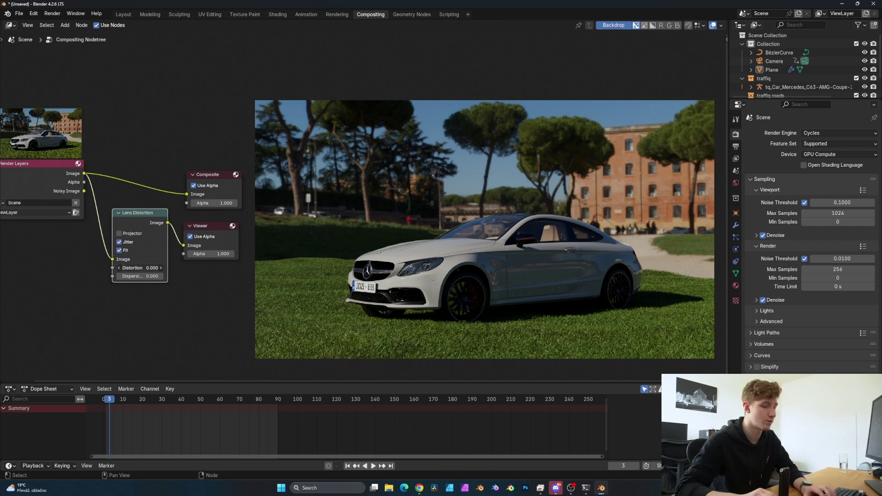
type("0.015")
key("Return")
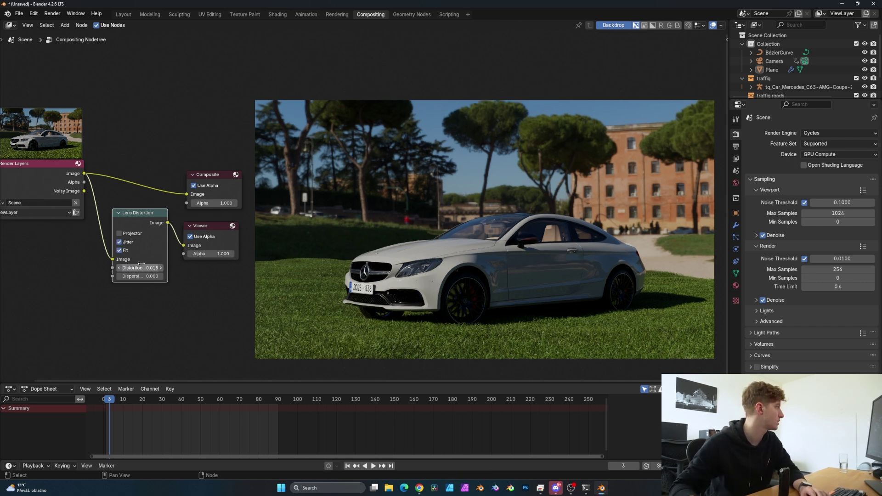
left_click(146, 278)
type("0.015")
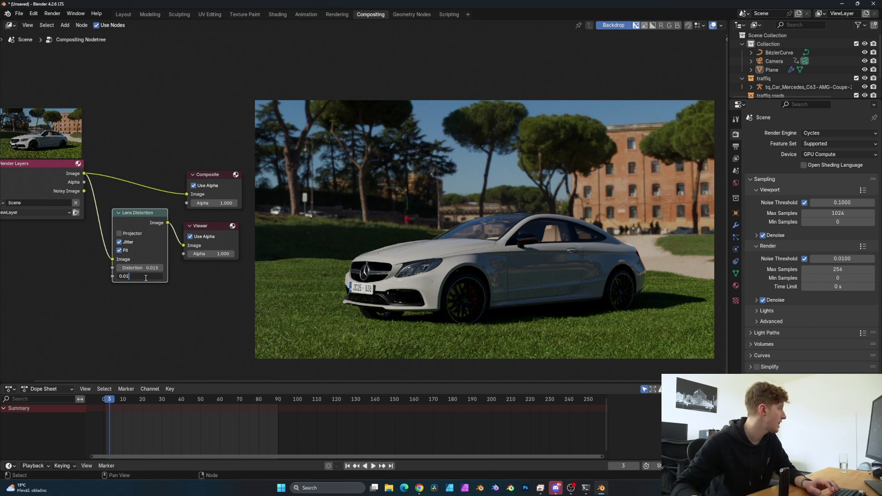
key("Return")
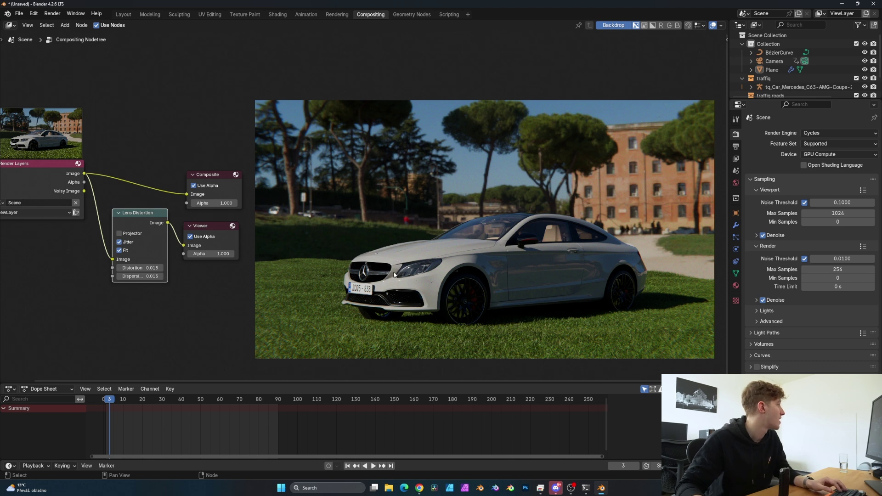
Step: Turn off Use Alpha on the Composite node
left_click(244, 275)
left_click(196, 185)
left_click(226, 285)
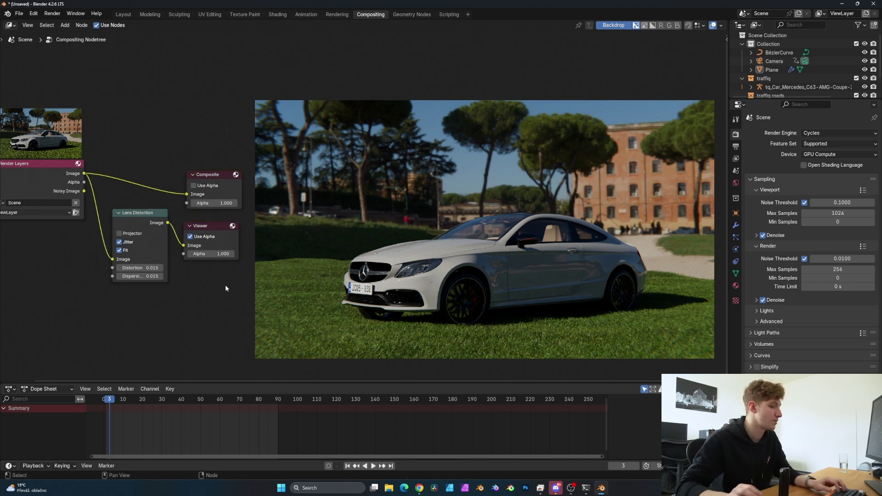
key("shift+a")
type("curve")
key("Return")
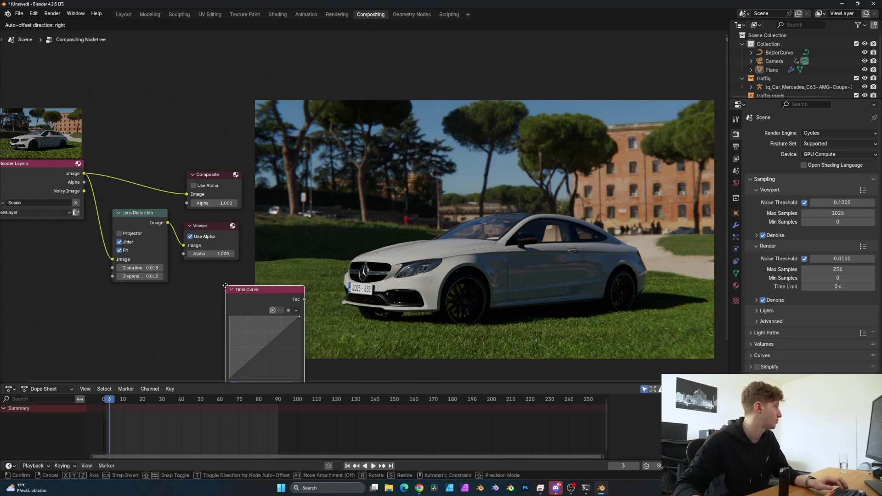
right_click(225, 288)
Step: Insert an RGB Curves node between the Lens Distortion and Viewer nodes
key("shift+a")
type("c")
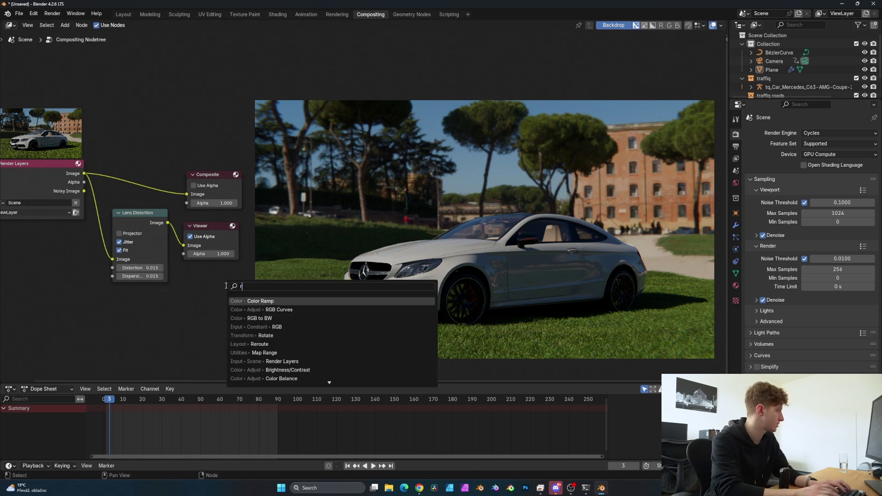
type("urve")
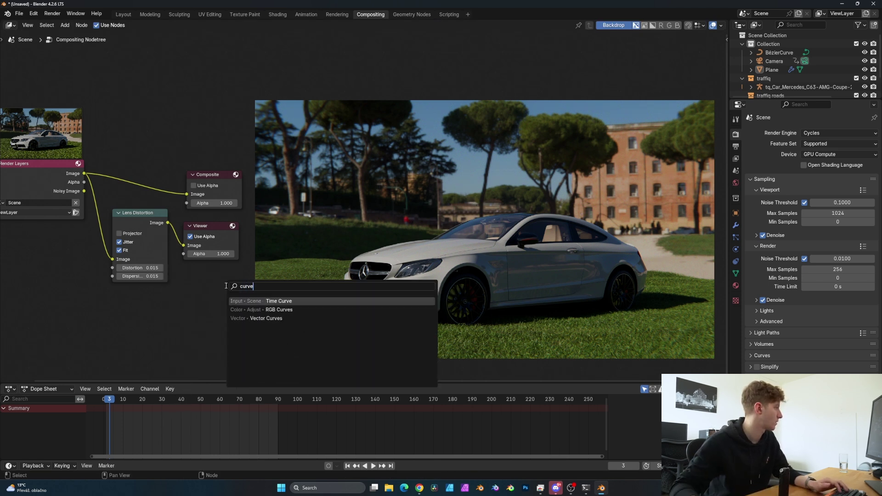
key("Down")
key("Return")
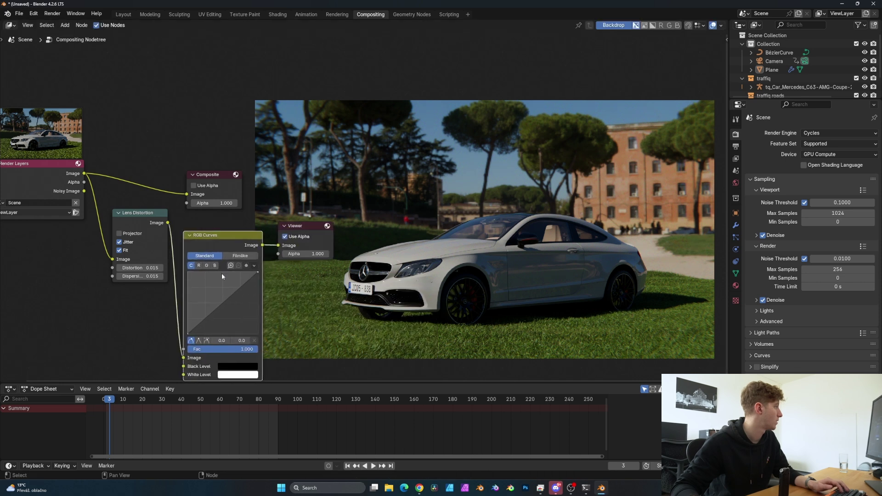
left_click(222, 273)
Step: Raise the combined RGB curve slightly with midtone and shadow points, and compare the render with the node muted
scroll(199, 284, "down", 1)
left_click(187, 302)
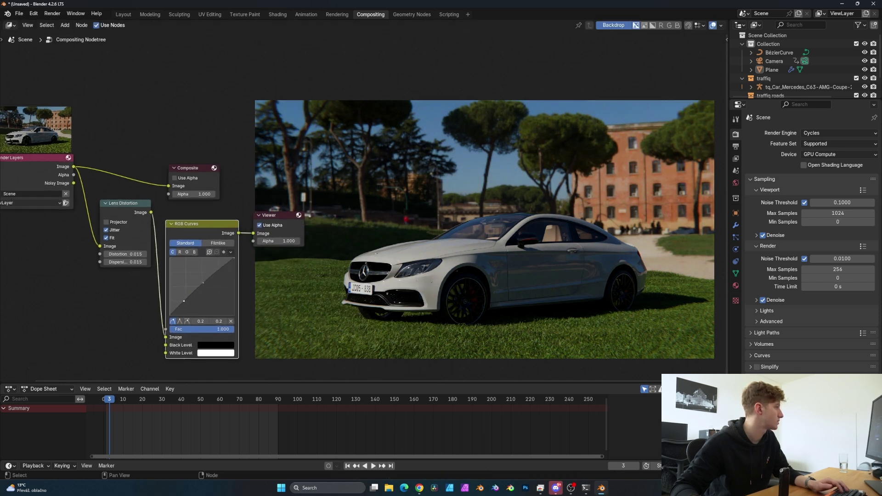
left_click_drag(184, 301, 184, 301)
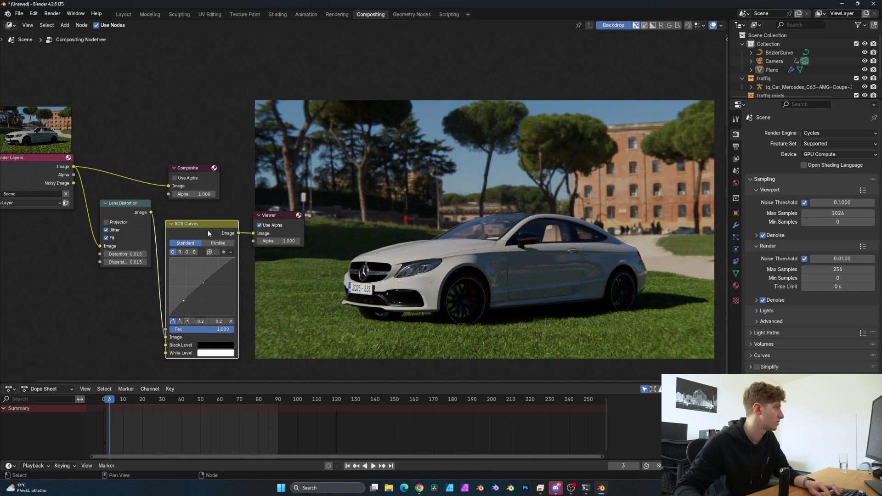
key("m")
key("m")
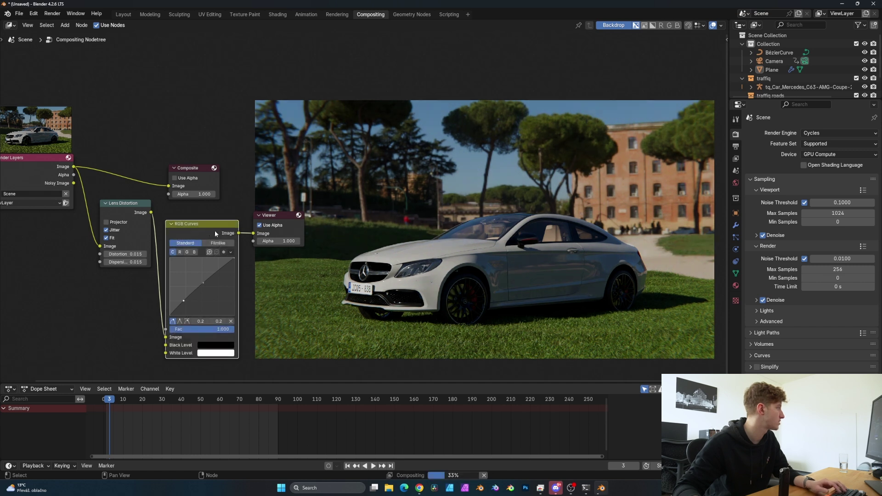
Step: Move the Viewer node aside and insert an Exposure node between RGB Curves and the Viewer
middle_click_drag(214, 230, 188, 228)
left_click_drag(259, 210, 315, 188)
middle_click_drag(310, 243, 212, 237)
key("shift+a")
left_click(203, 251)
type("expo")
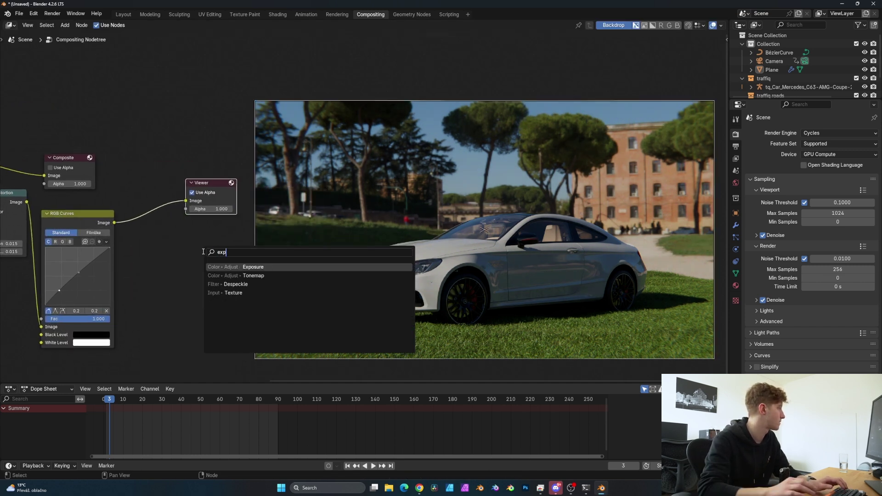
key("Return")
left_click(134, 204)
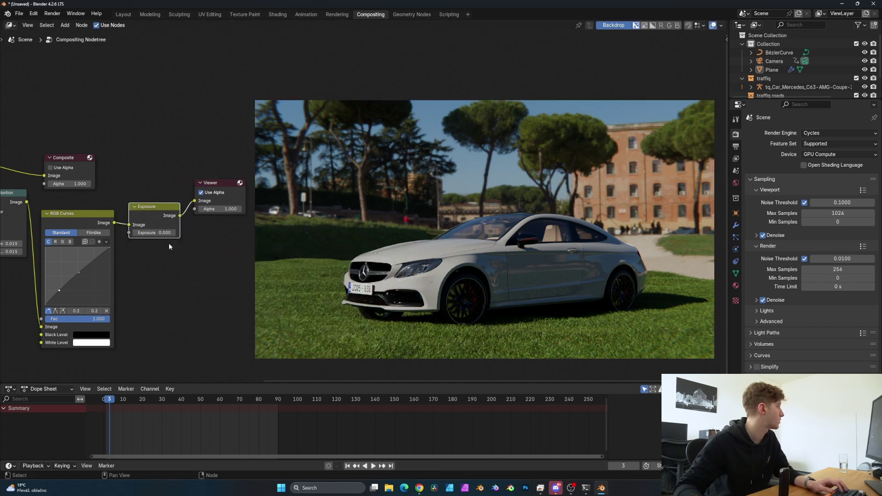
Step: Raise the Exposure node's value to 0.740
scroll(169, 243, "down", 1)
middle_click_drag(169, 244, 152, 242)
left_click_drag(143, 231, 159, 231)
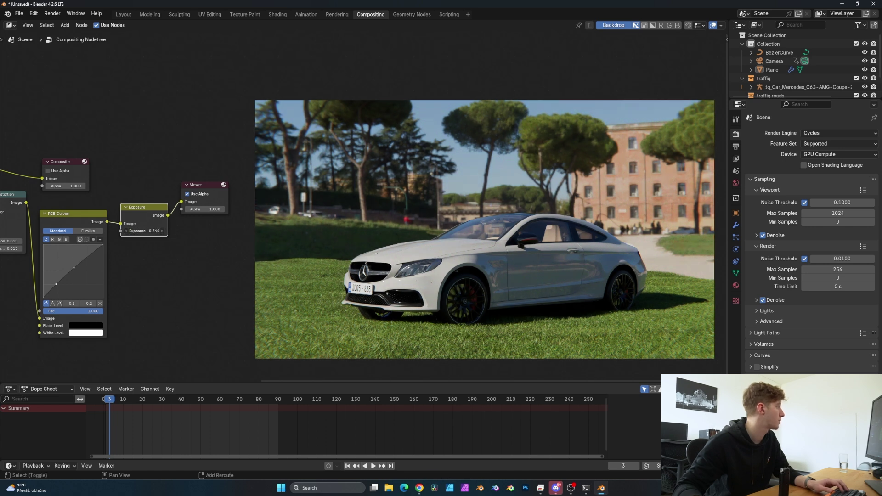
Step: Make room before the Viewer node and insert a Glare node between Exposure and the Viewer
middle_click_drag(189, 207, 139, 204)
left_click_drag(149, 186, 191, 181)
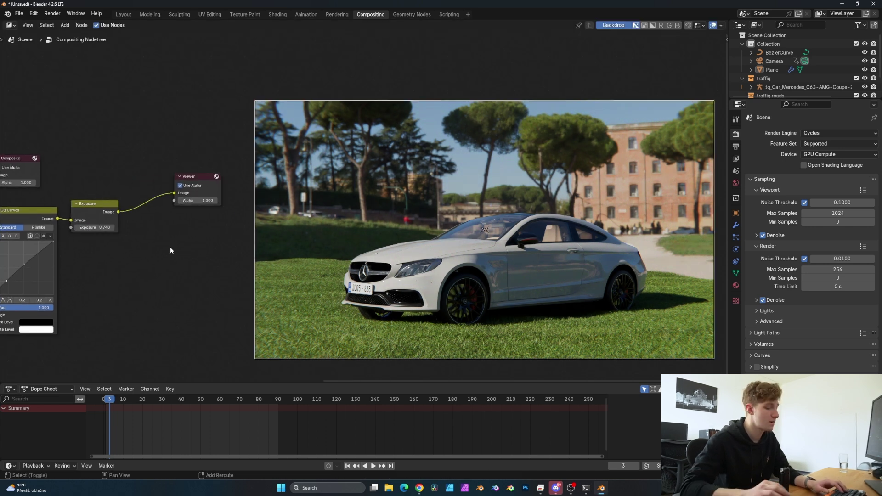
key("shift+a")
type("gla")
key("BackSpace")
key("BackSpace")
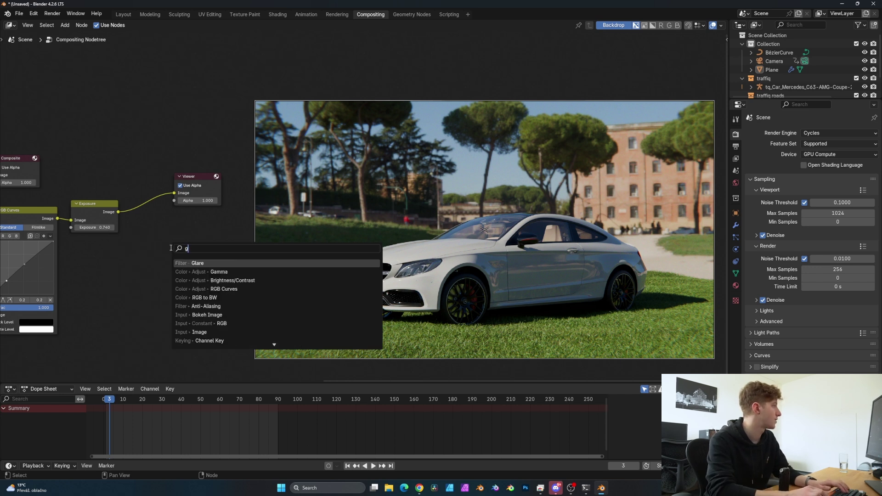
type("la")
key("Return")
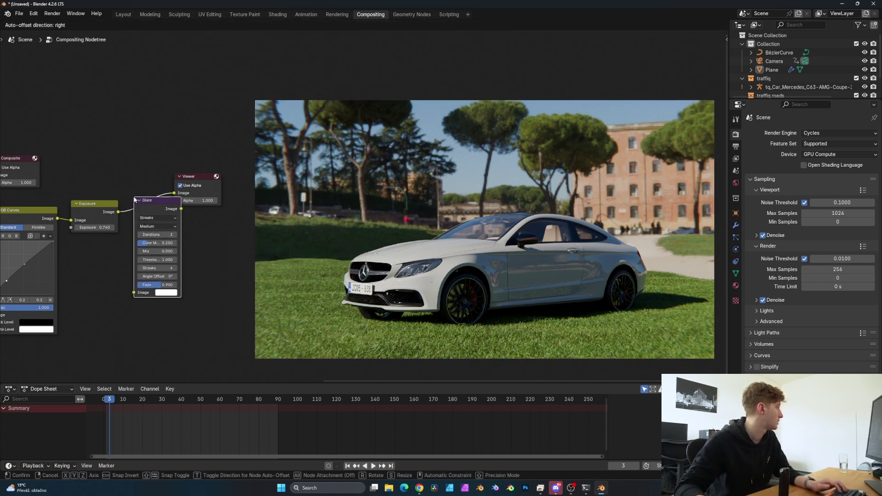
left_click(134, 191)
Step: Try the Bloom glare type on the Glare node and settle on Fog Glow, keeping Medium quality
scroll(173, 216, "up", 2)
left_click(174, 214)
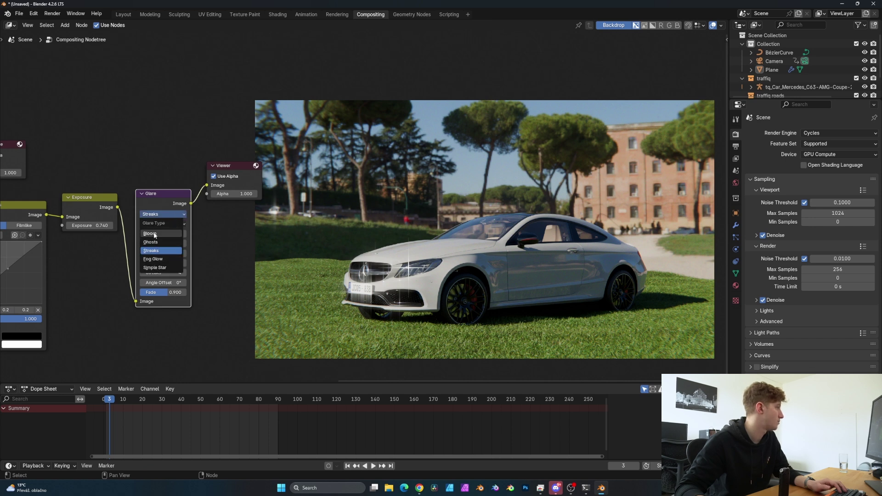
left_click(153, 233)
left_click(164, 214)
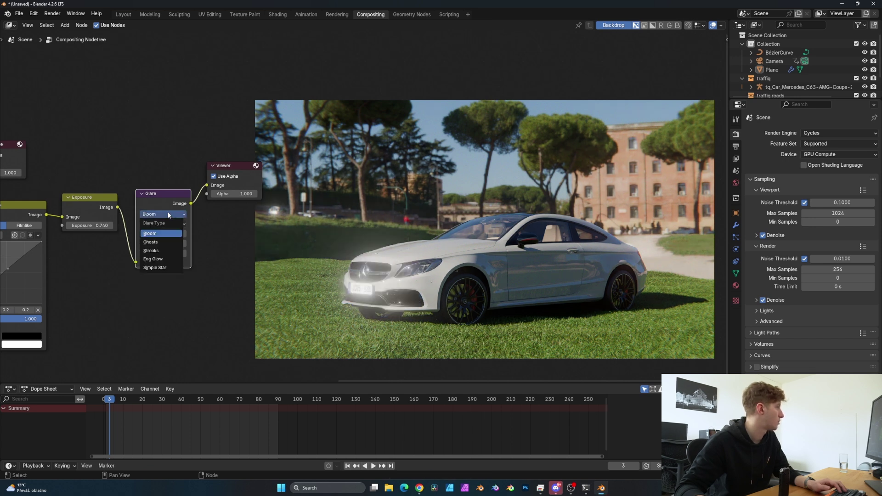
left_click(161, 253)
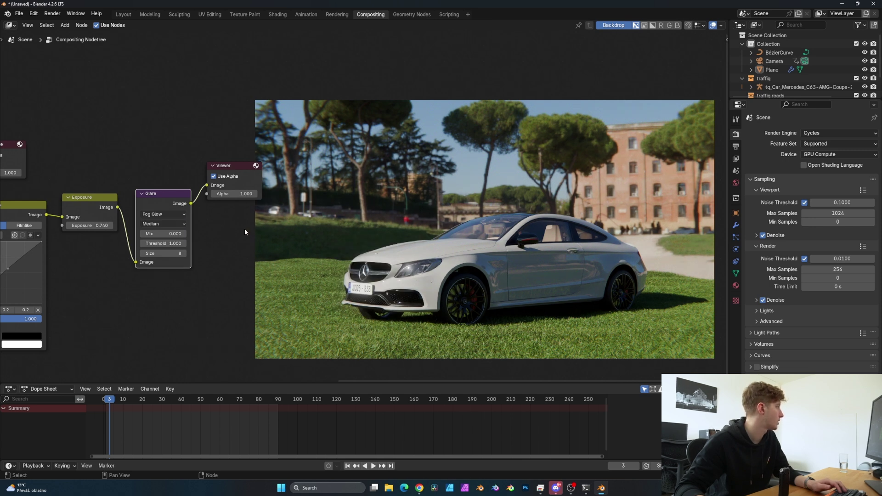
left_click(169, 223)
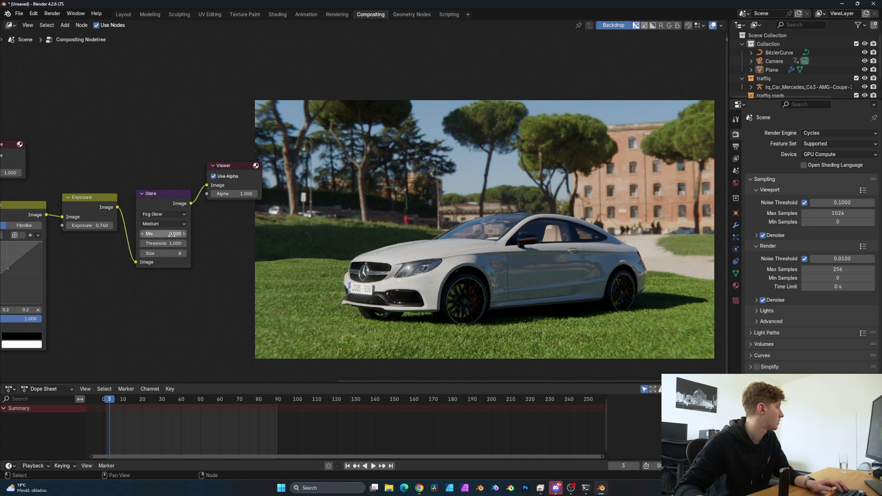
Step: Compare the Glare node's Mix at -1 and 1, leave it at 1, and lower its Threshold to 0.430
left_click_drag(173, 234, 288, 233)
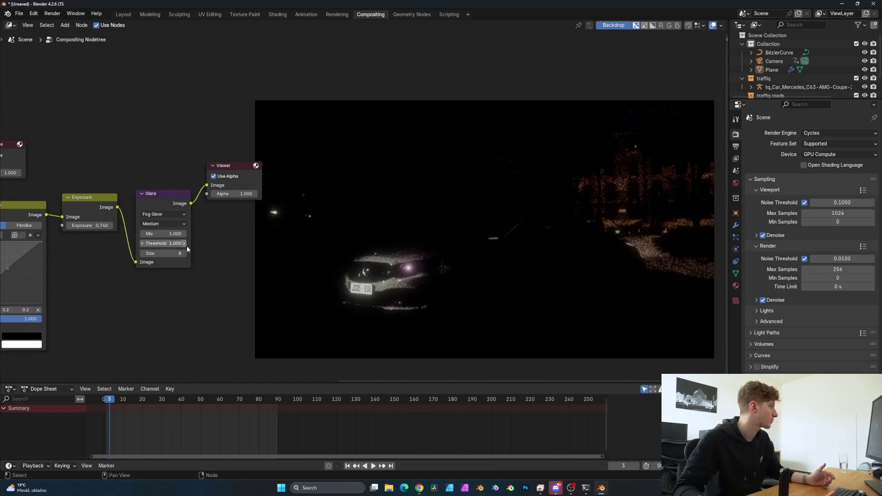
scroll(187, 246, "up", 2)
left_click_drag(157, 233, 14, 235)
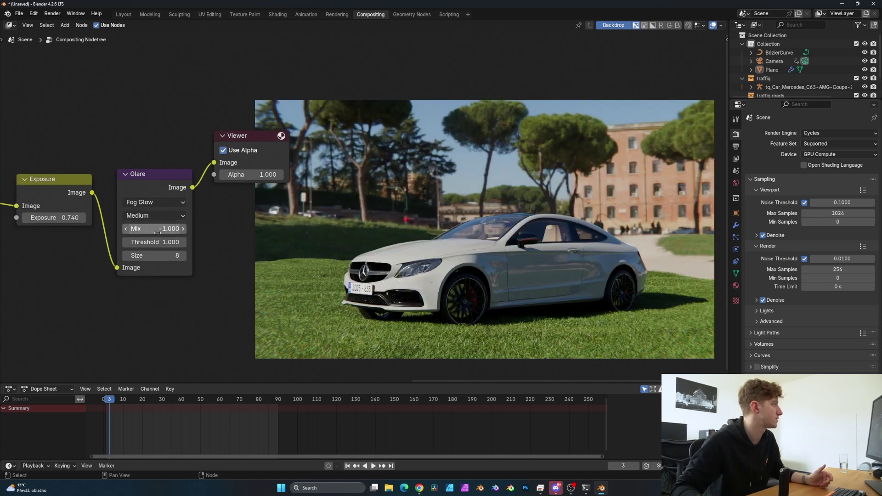
left_click_drag(156, 229, 257, 229)
left_click_drag(142, 192, 136, 203)
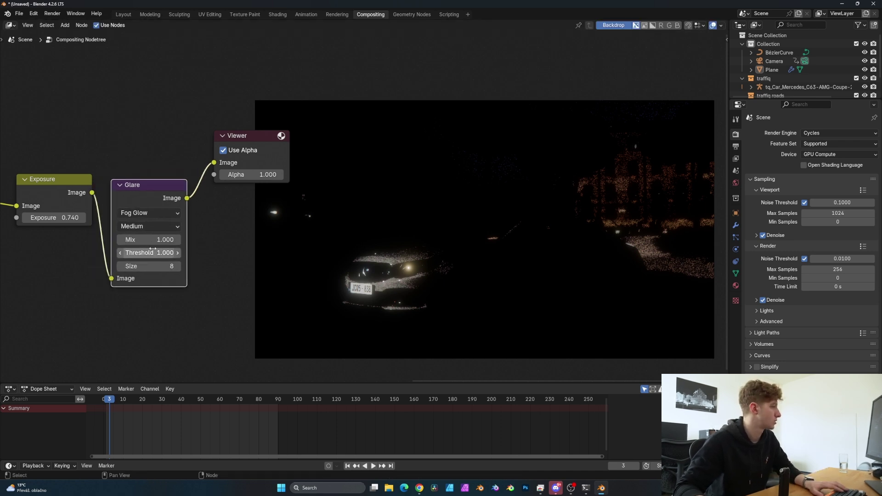
left_click_drag(146, 253, 135, 258)
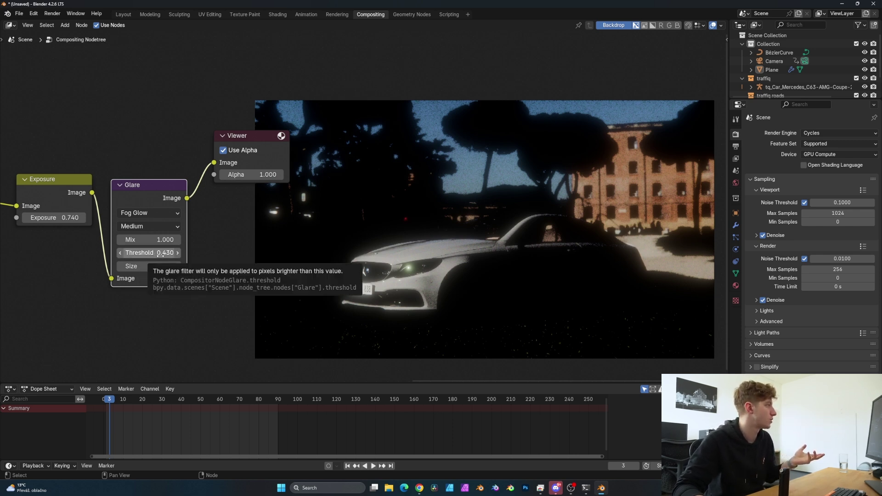
Step: Try the Glare node's Threshold at 0, set it to 0.500, and try Size 9 before returning it to 8
left_click_drag(149, 252, 117, 253)
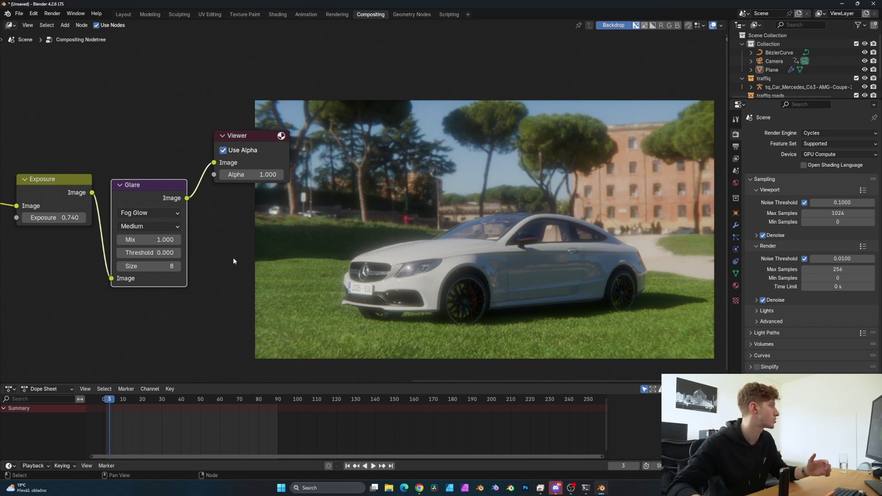
left_click_drag(149, 253, 175, 253)
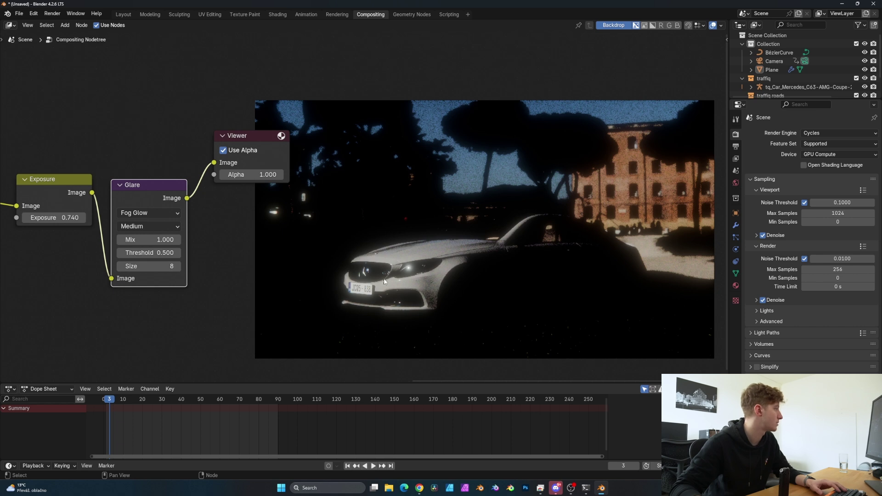
left_click(177, 267)
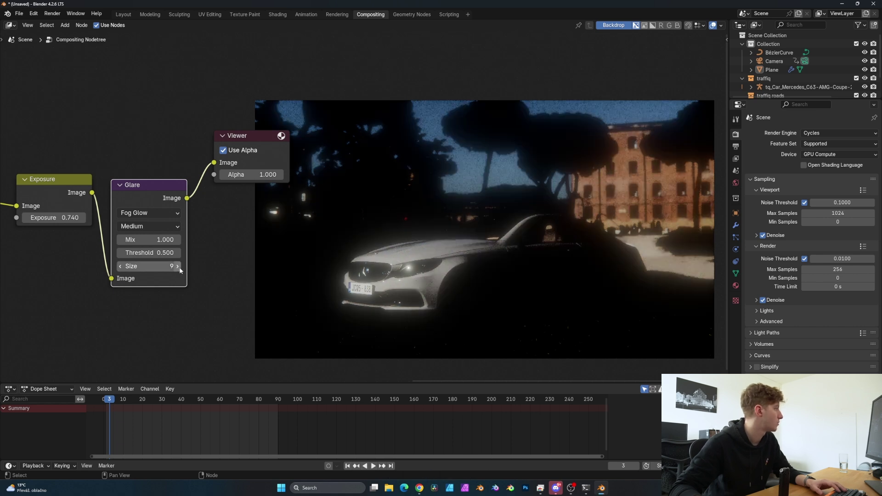
left_click(120, 268)
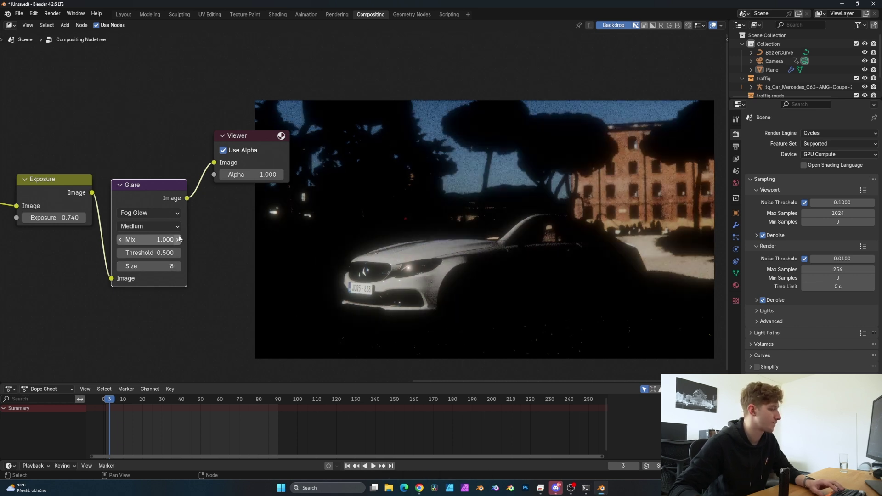
Step: Set the Glare node's Mix to 0
left_click(156, 240)
type("0")
key("Return")
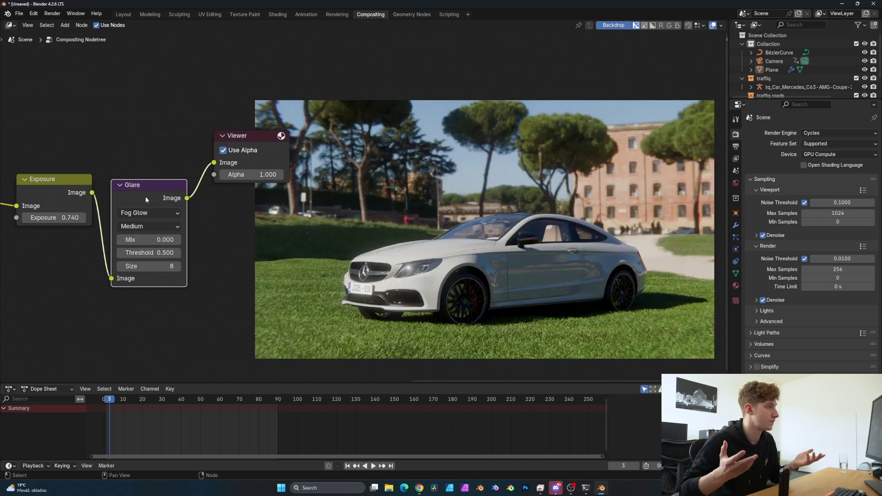
Step: Mute and unmute the Glare node repeatedly to compare the image with and without the glow, leaving it enabled
key("m")
key("m")
key("m")
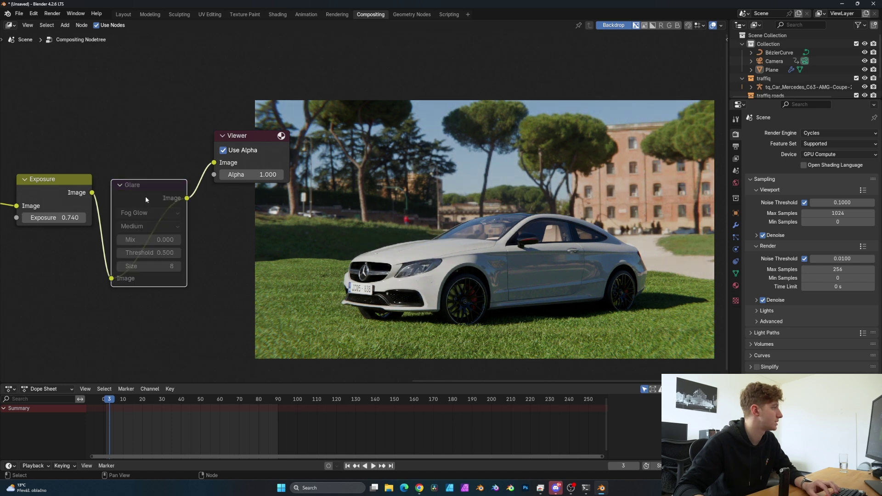
key("m")
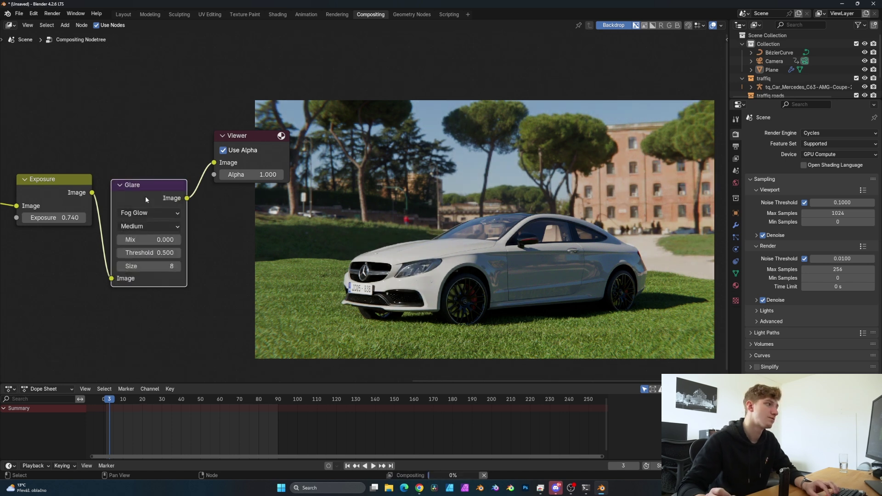
key("m")
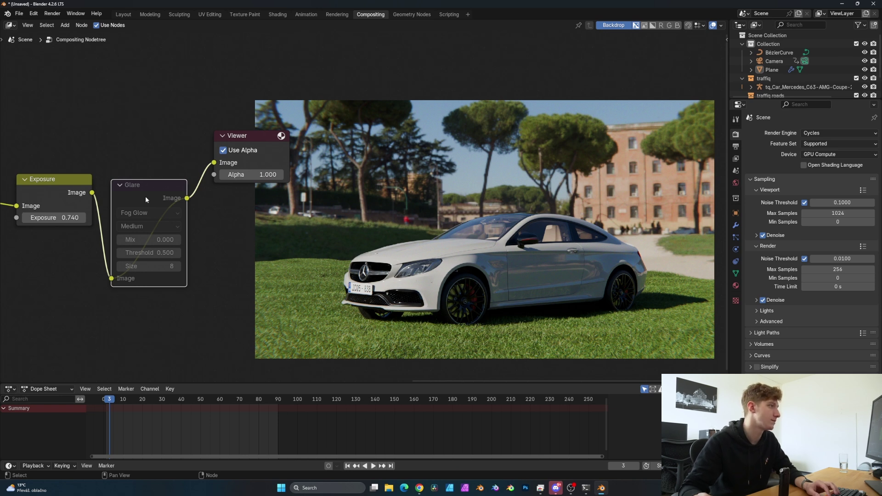
key("m")
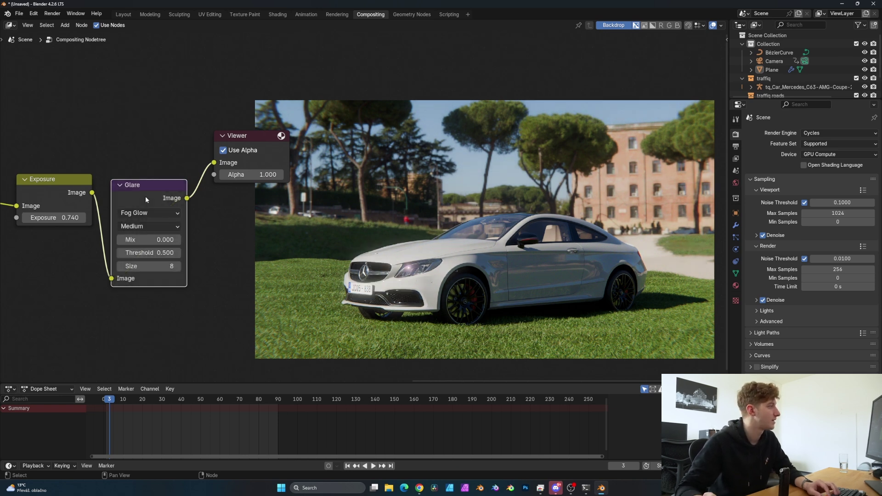
key("m")
key("m")
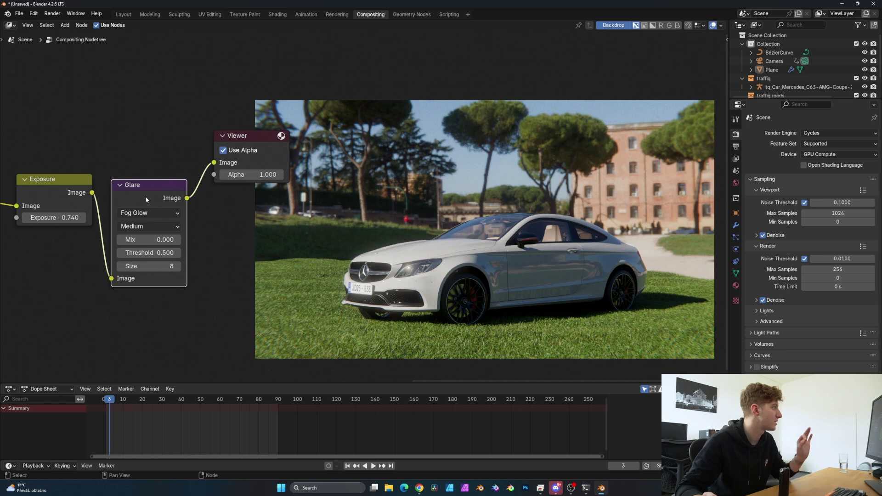